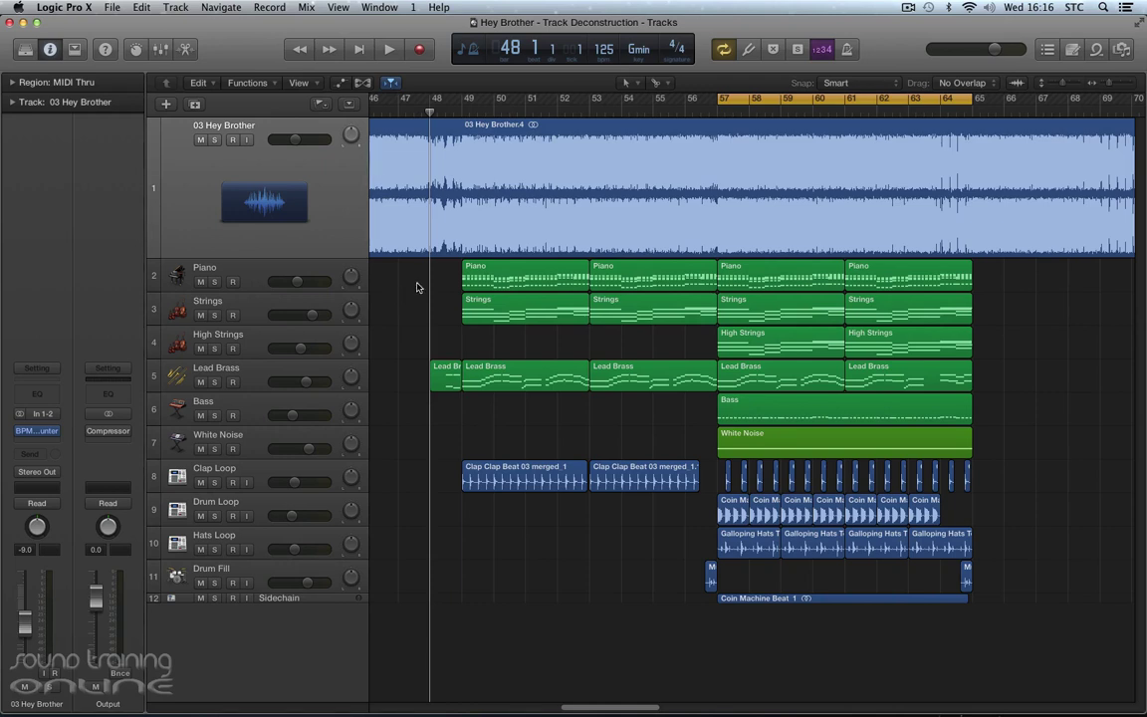
Step: Solo the original '03 Hey Brother' track and play it from bar 48 to about bar 57
left_click(214, 140)
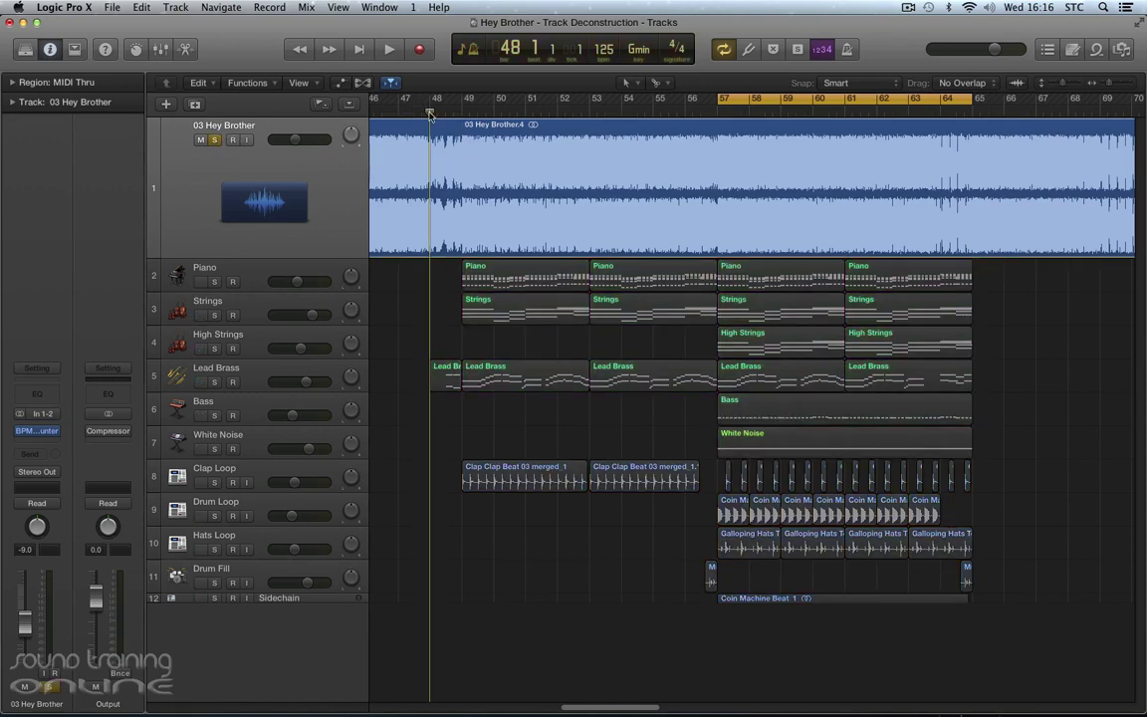
key("space")
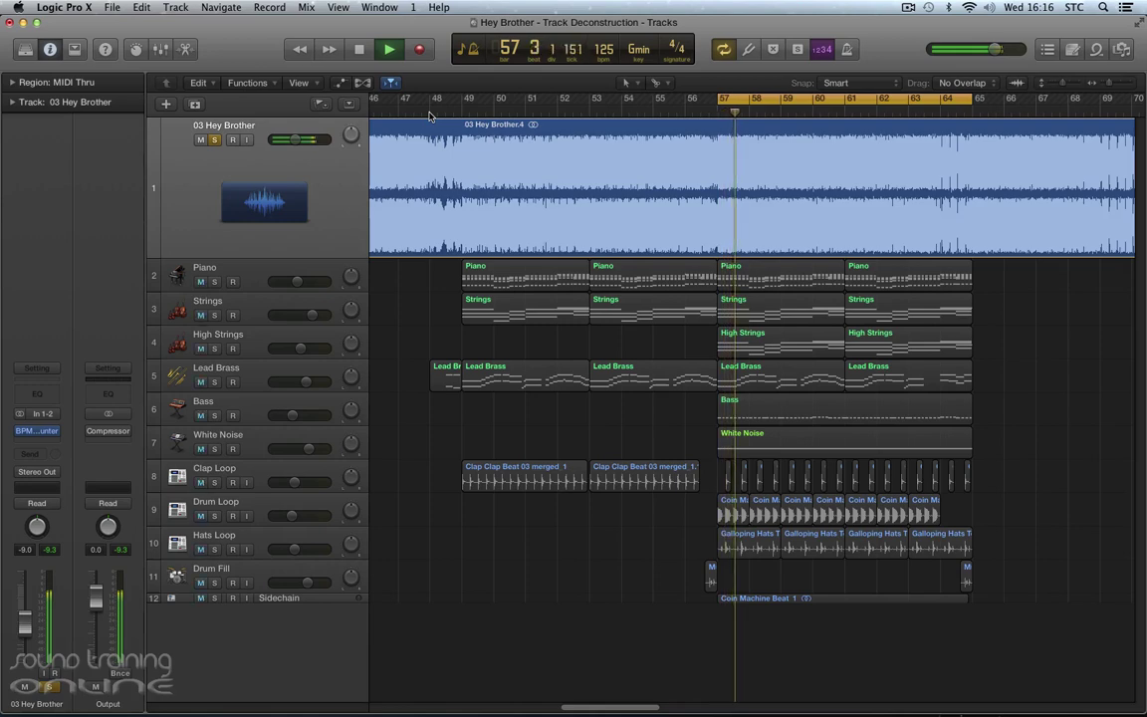
key("space")
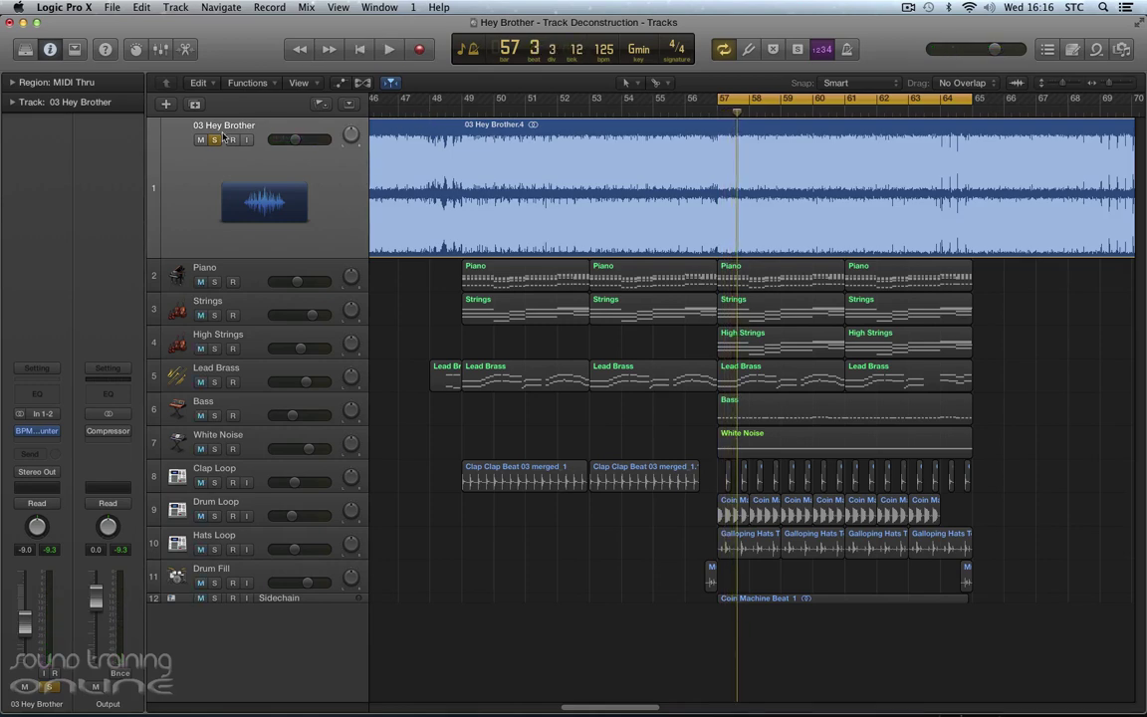
Step: Unsolo and mute '03 Hey Brother', then play the recreated tracks from bar 48
left_click(213, 140)
left_click(200, 141)
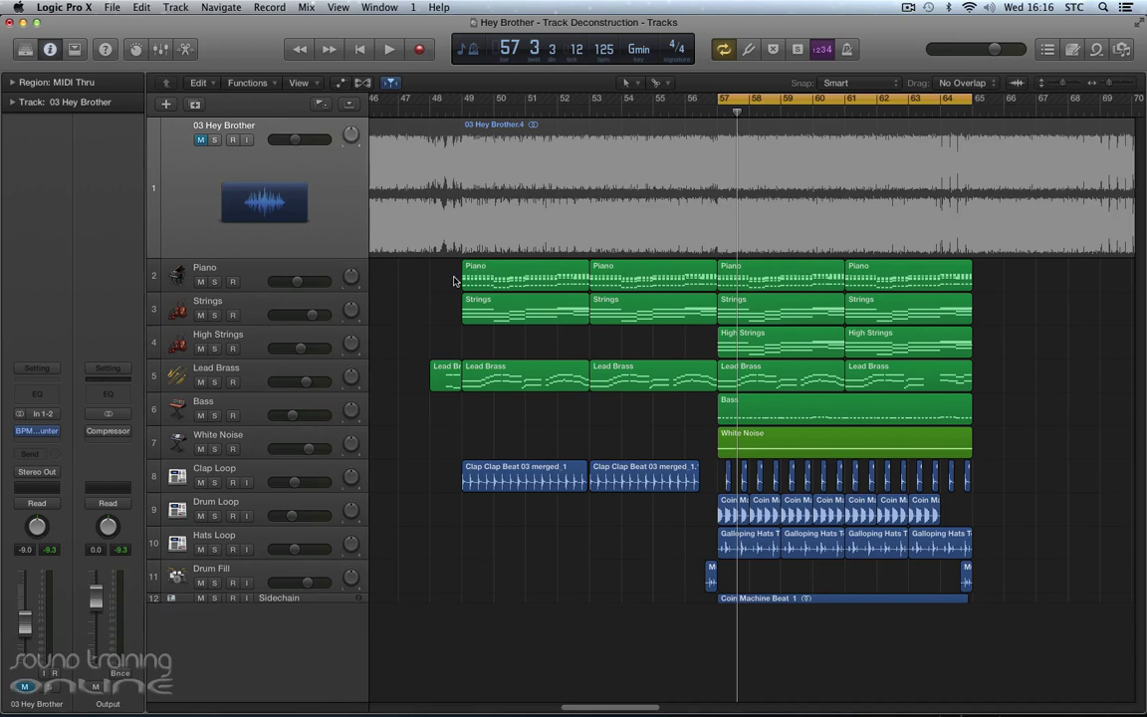
left_click(431, 117)
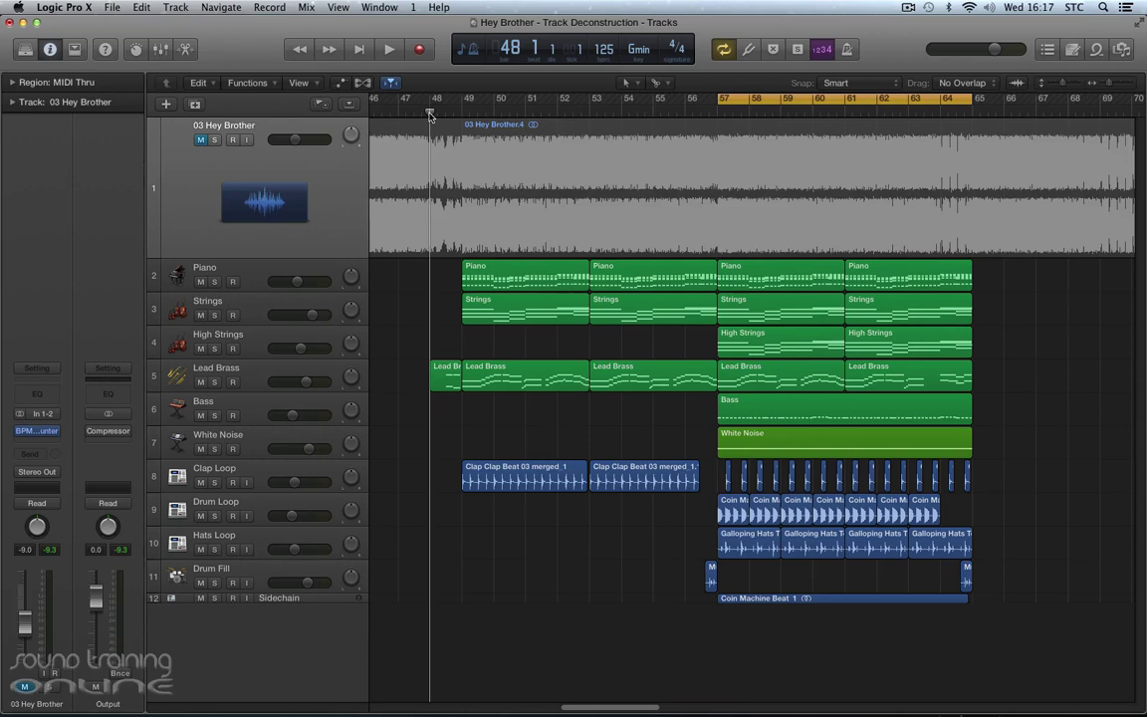
key("space")
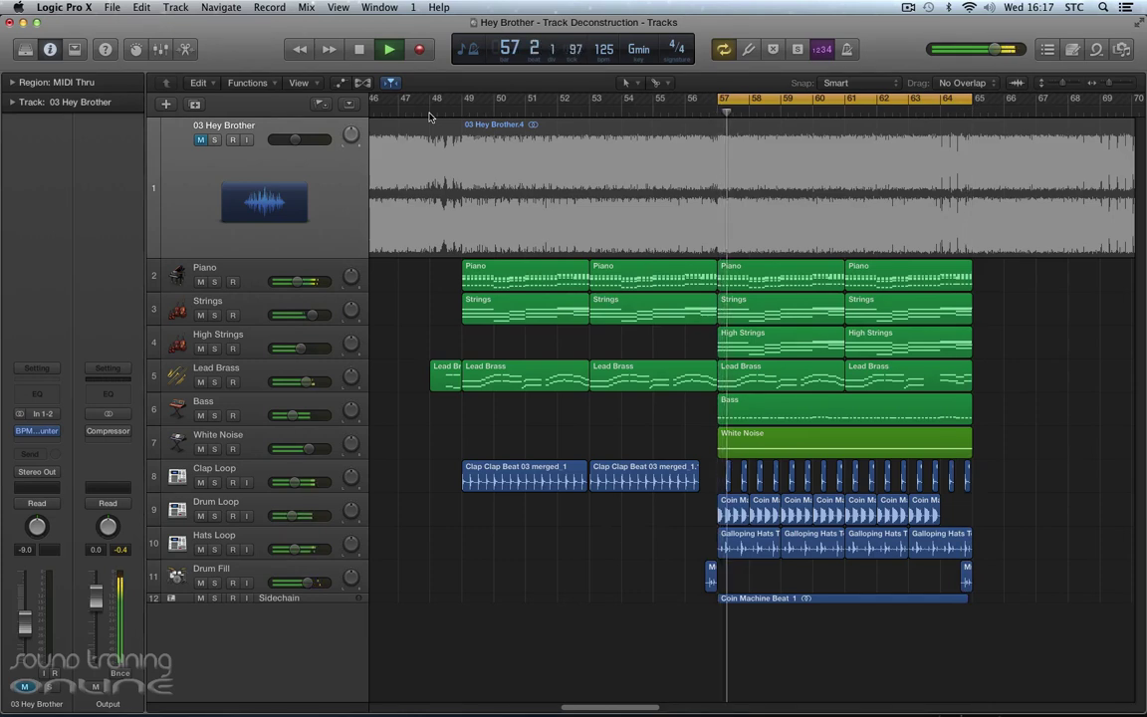
key("space")
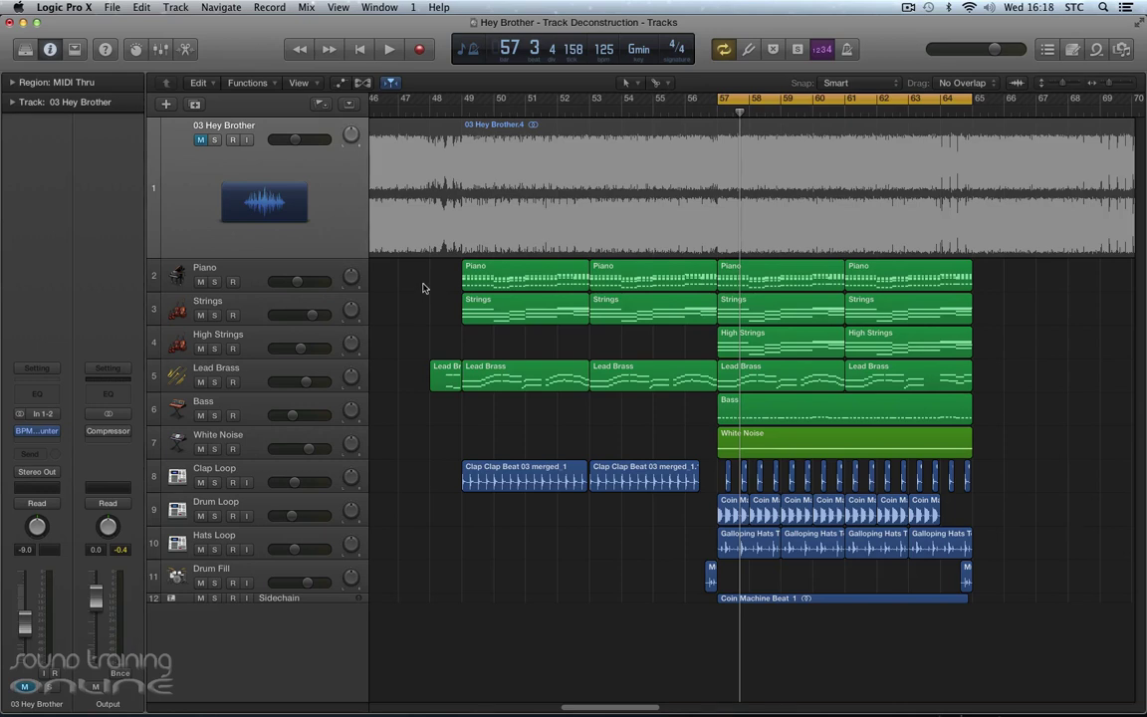
left_click(417, 209)
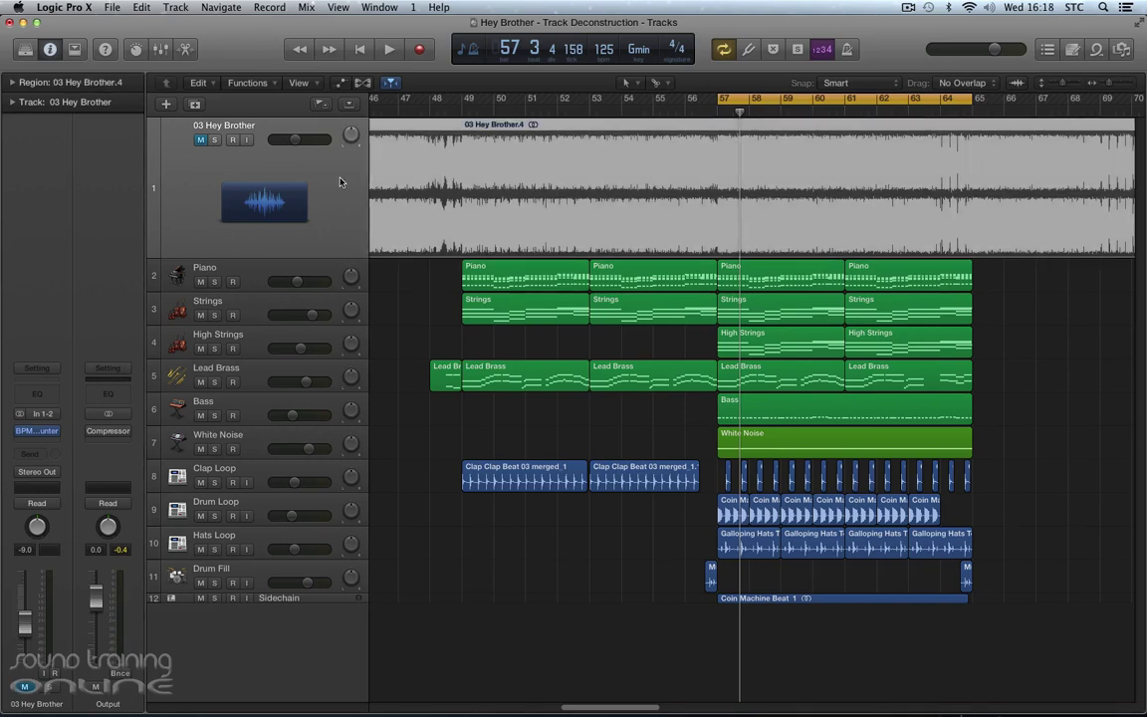
left_click(37, 432)
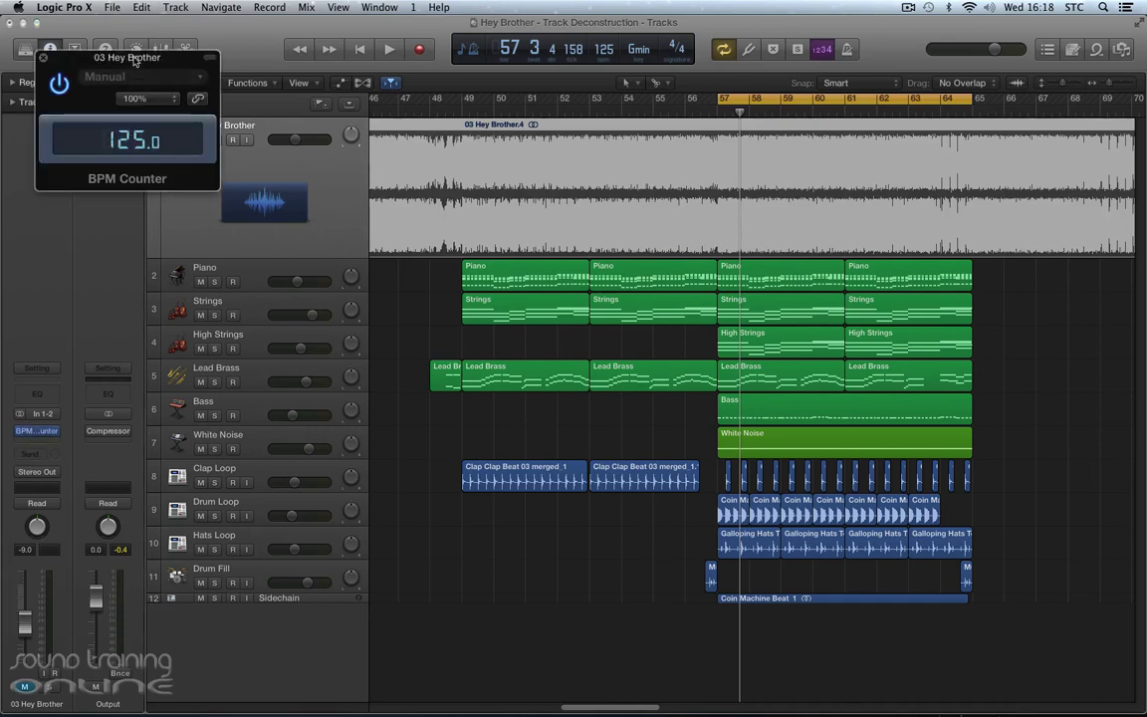
left_click_drag(134, 60, 563, 171)
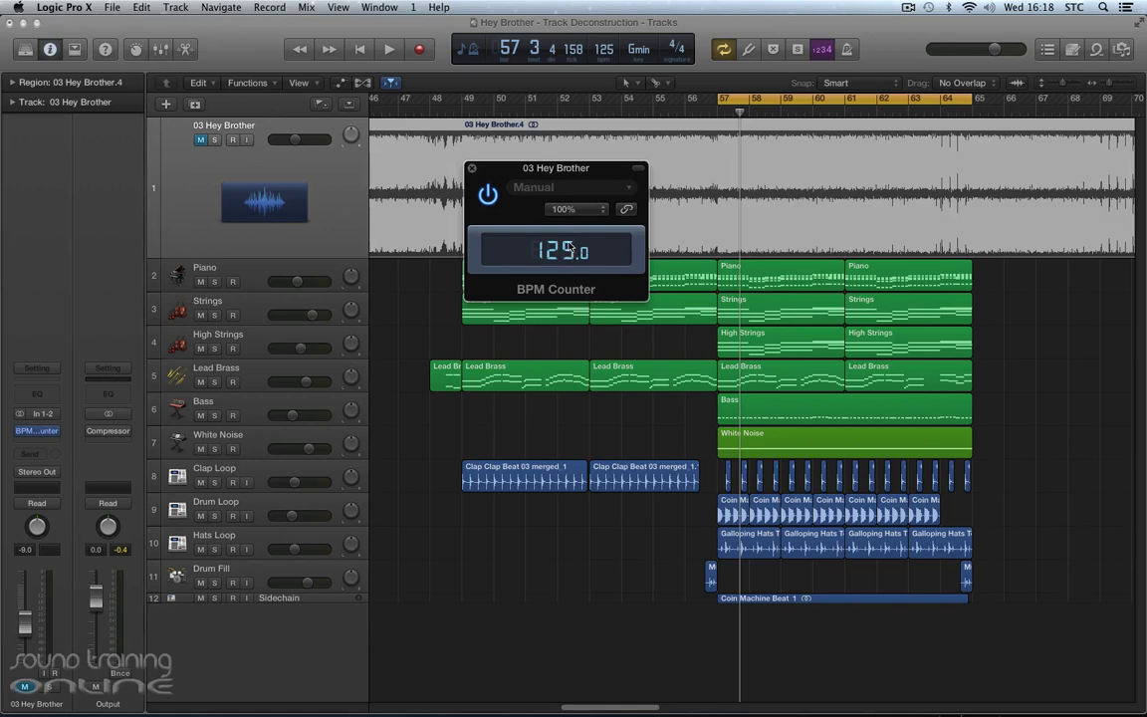
left_click(472, 169)
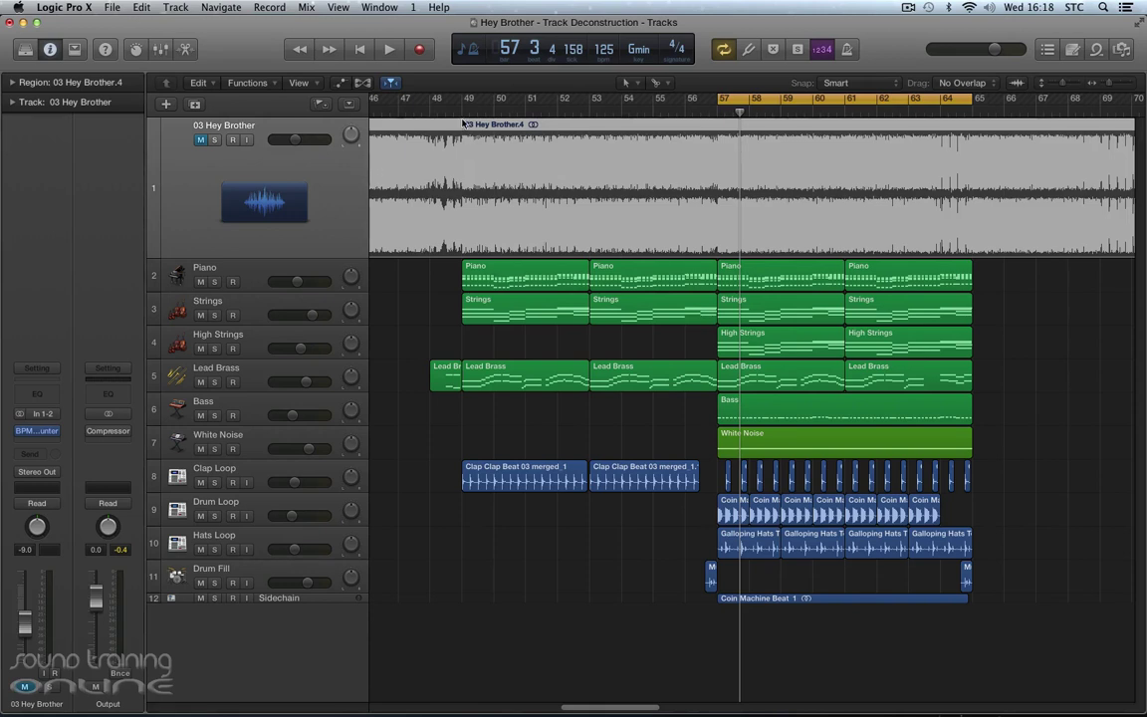
Step: Solo the original '03 Hey Brother' recording and play it from bar 49
left_click(214, 283)
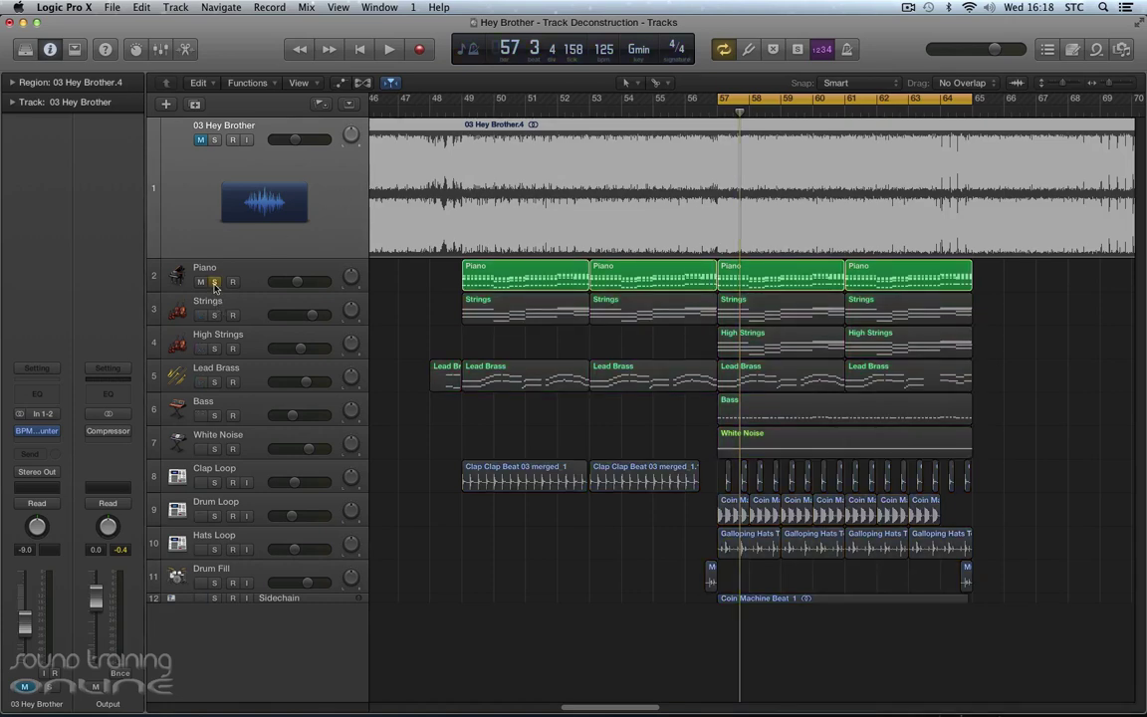
left_click(214, 283)
left_click(214, 139)
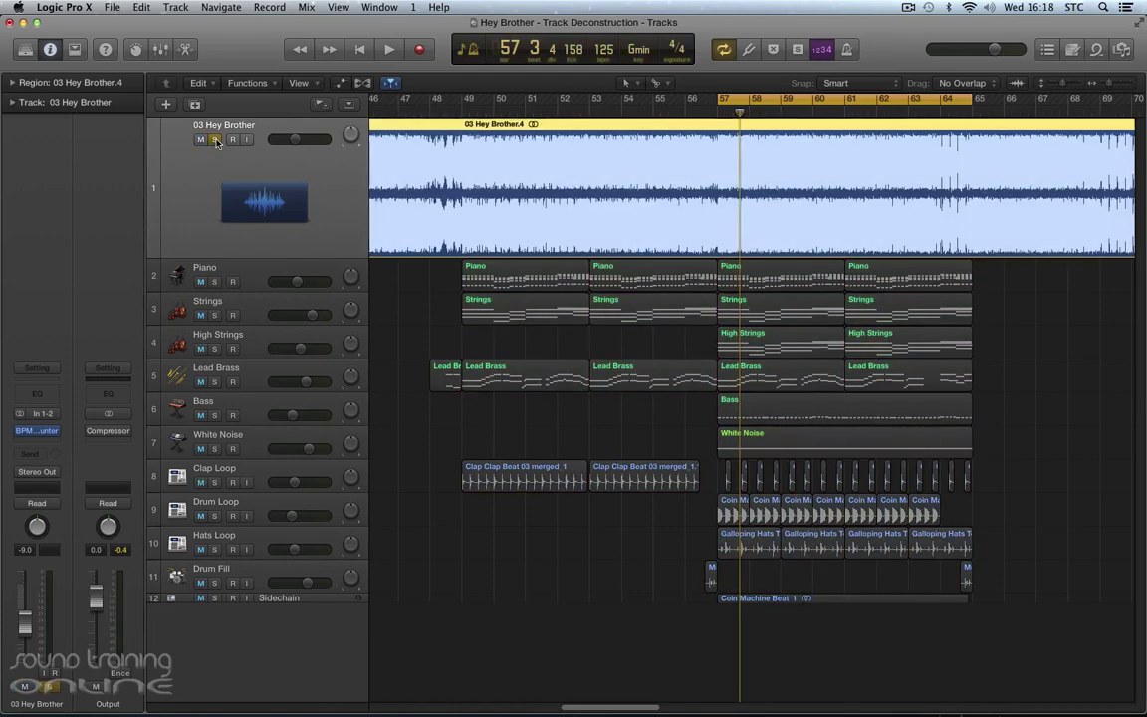
left_click(464, 104)
key("space")
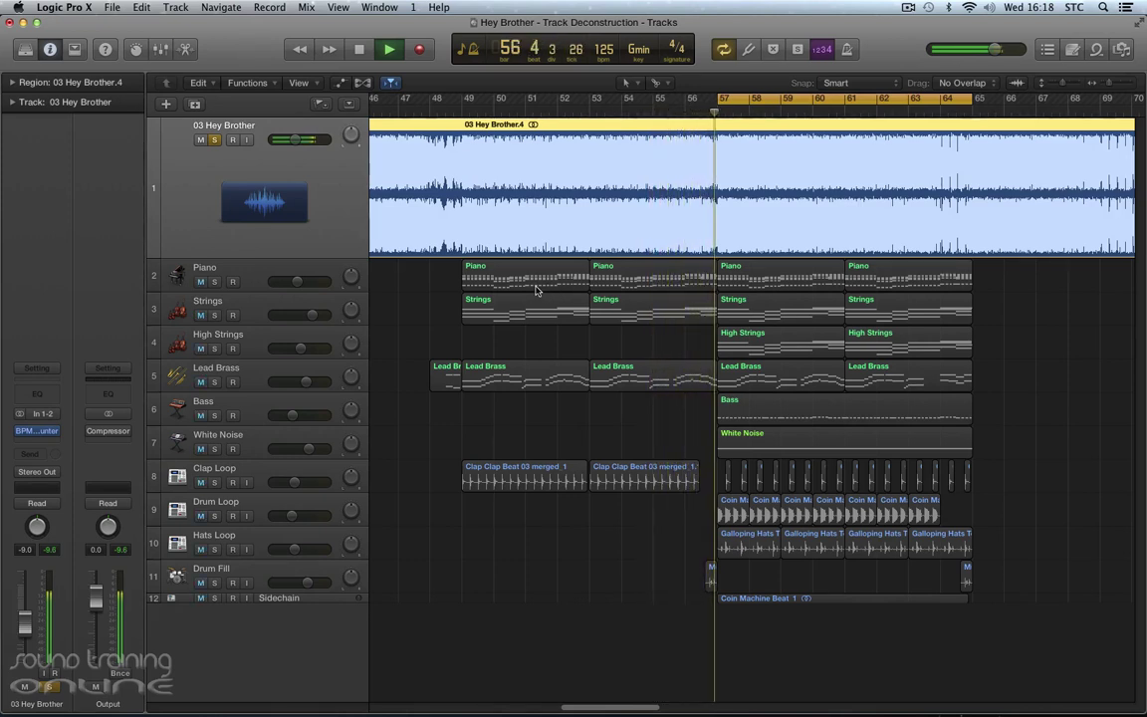
key("space")
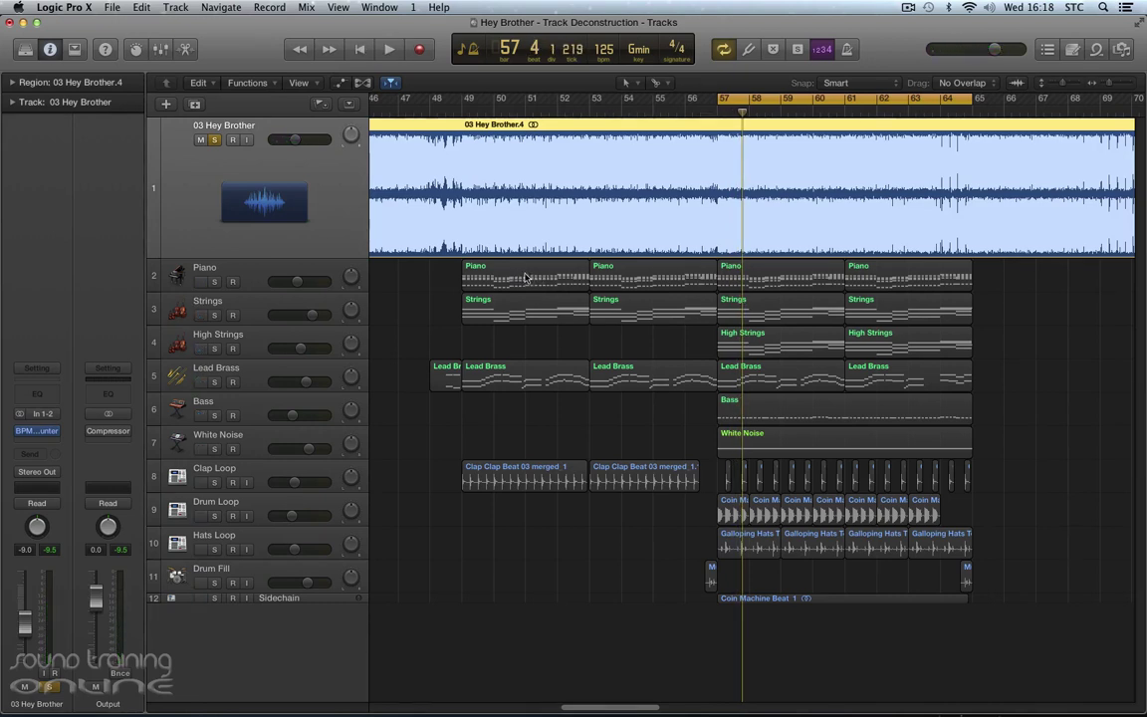
Step: Unsolo and mute the original, return the playhead to bar 49, and solo Piano
left_click(214, 139)
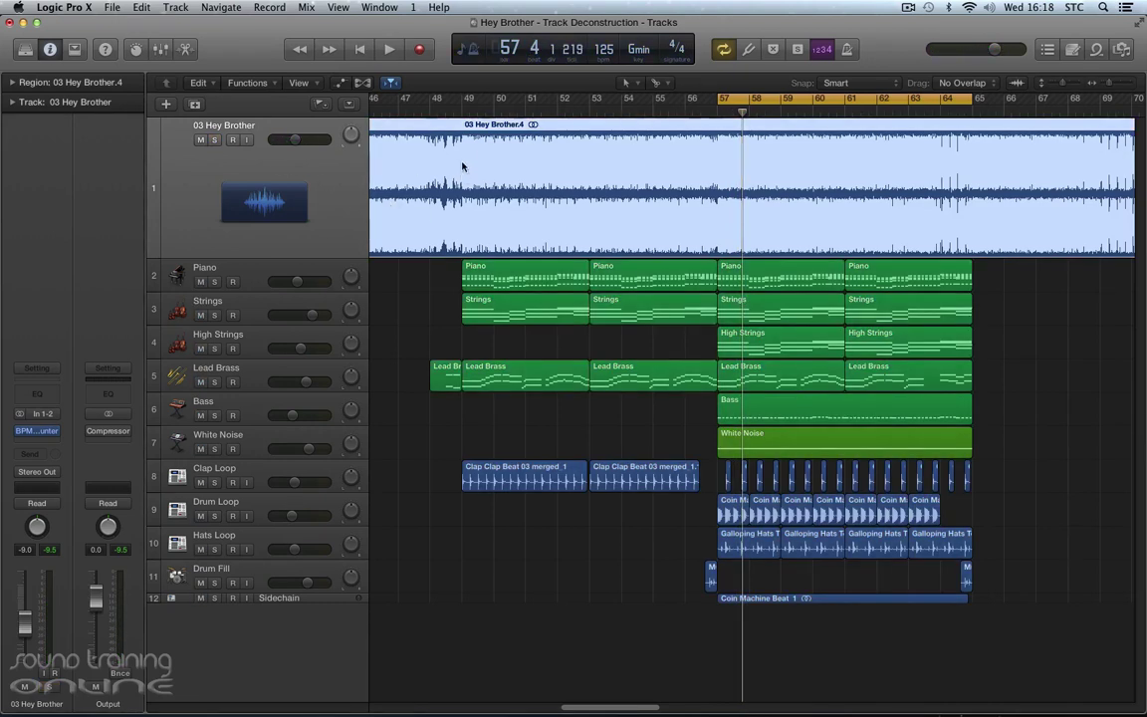
left_click(462, 109)
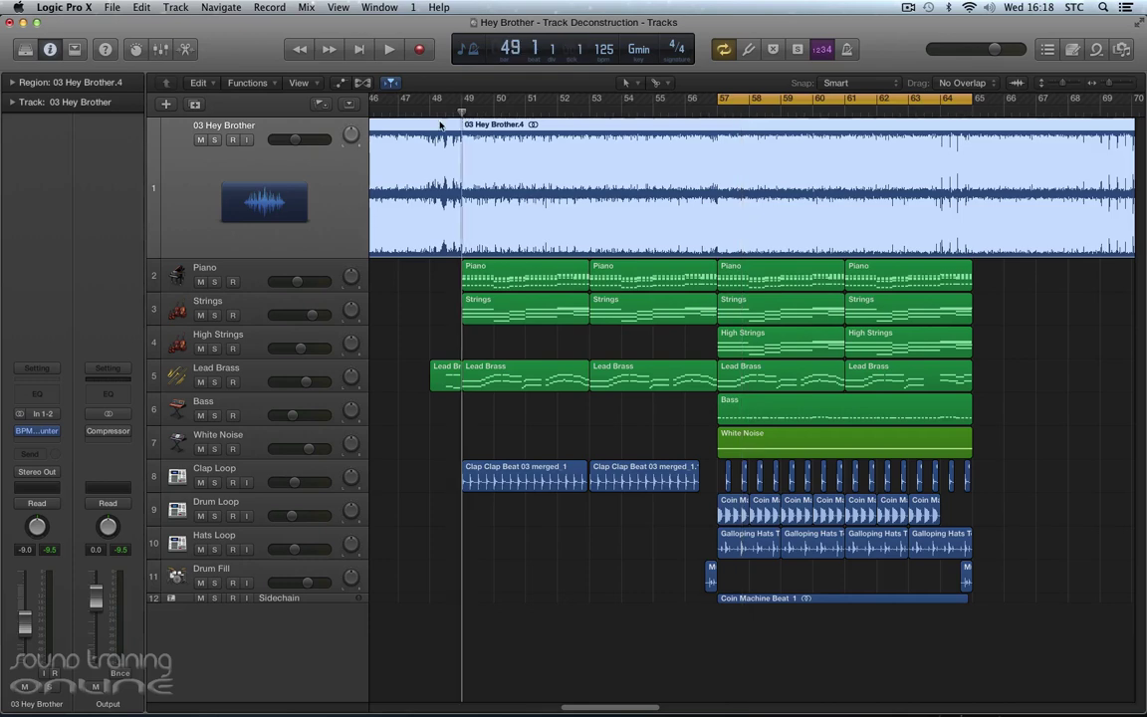
left_click(200, 140)
left_click(214, 282)
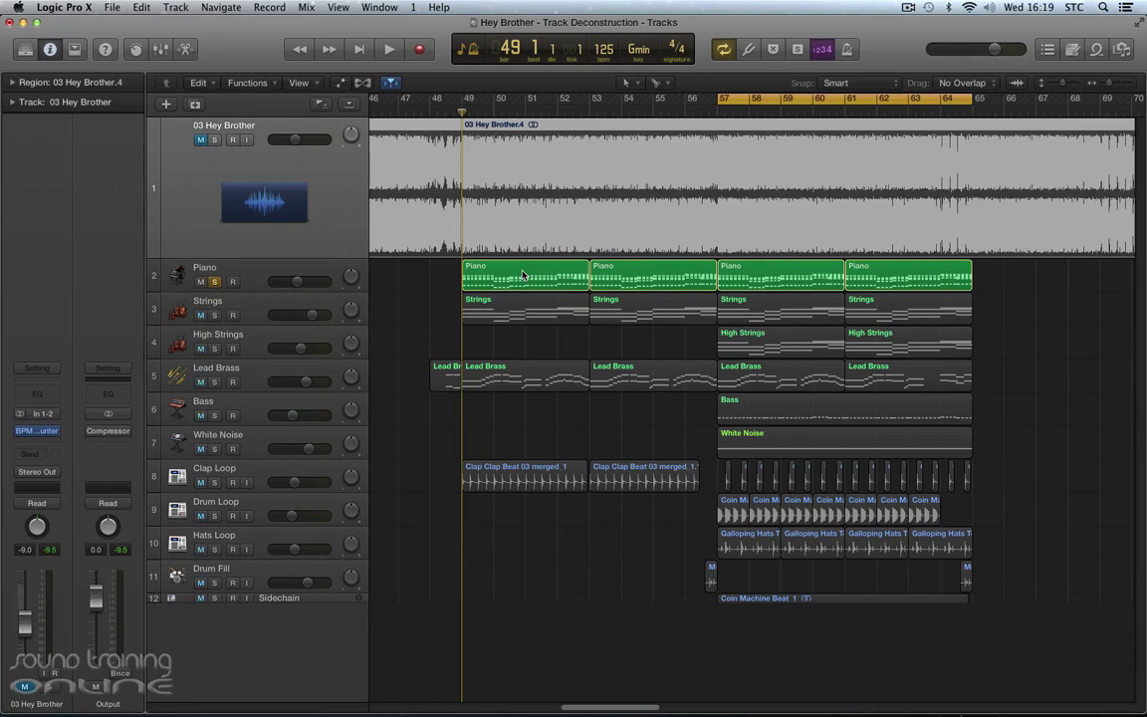
Step: Open the first Piano region in a taller piano roll showing its g minor and Eb chords
double_click(522, 275)
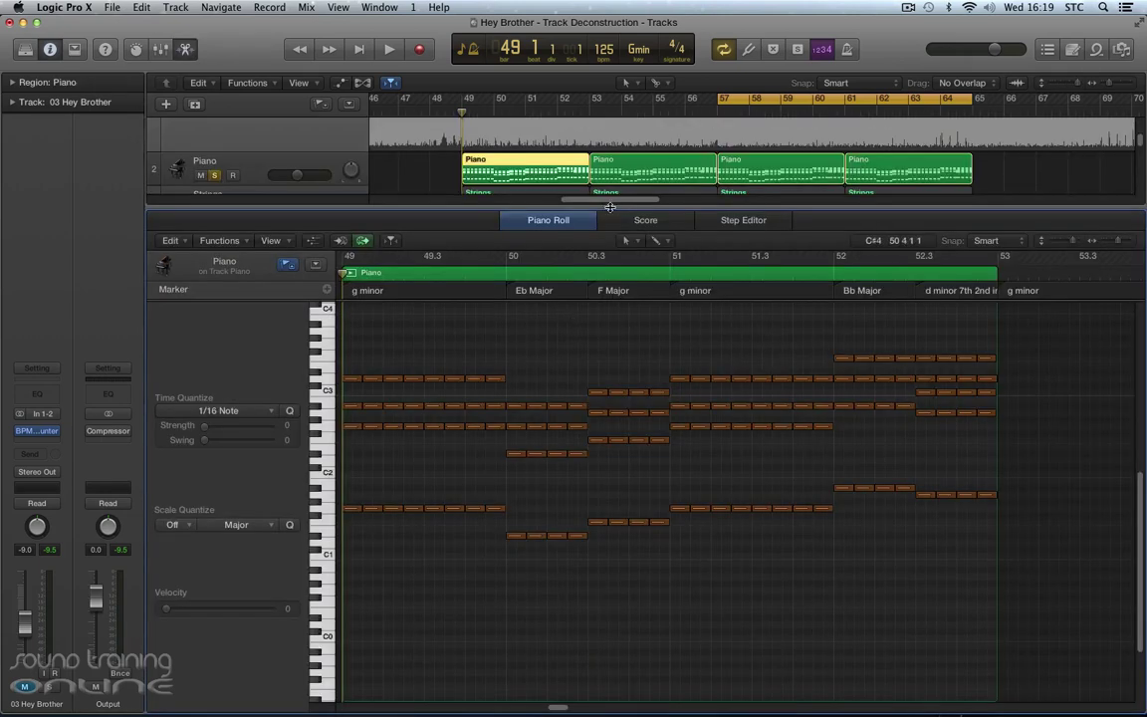
left_click_drag(610, 207, 609, 182)
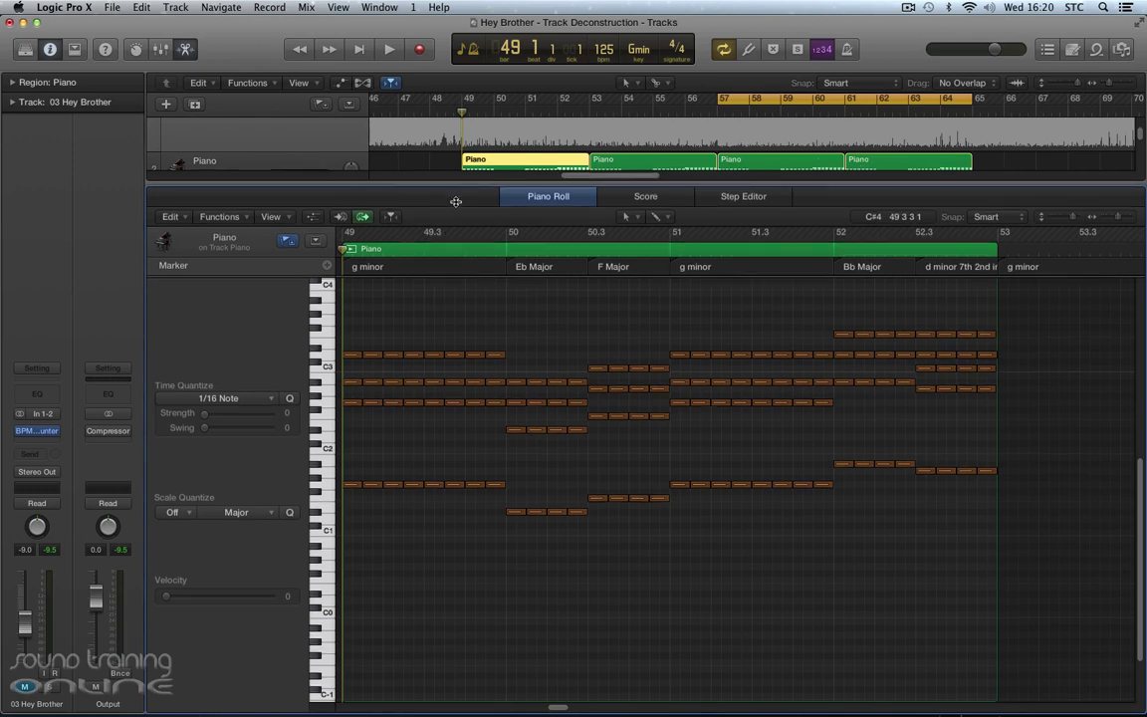
Step: Play the Piano chords from bar 49 with Cycle off, stopping at bar 53, then close the editor
mouse_move(455, 184)
left_mouse_down()
mouse_move(358, 200)
mouse_move(397, 166)
left_mouse_up()
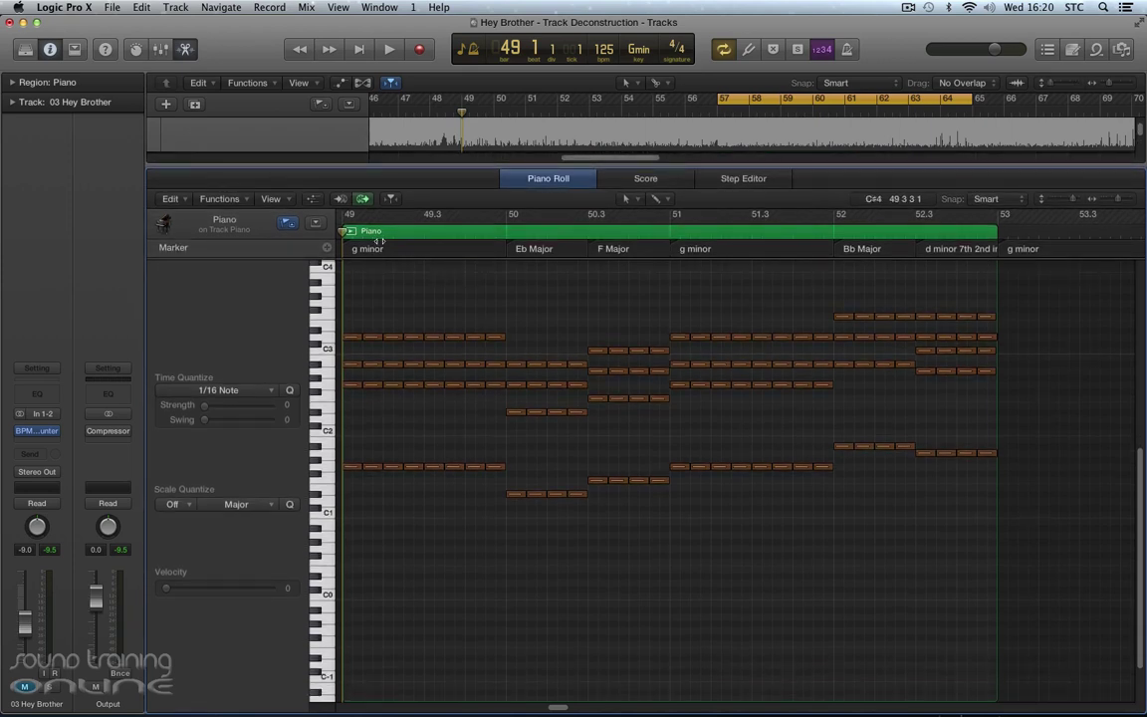
key("space")
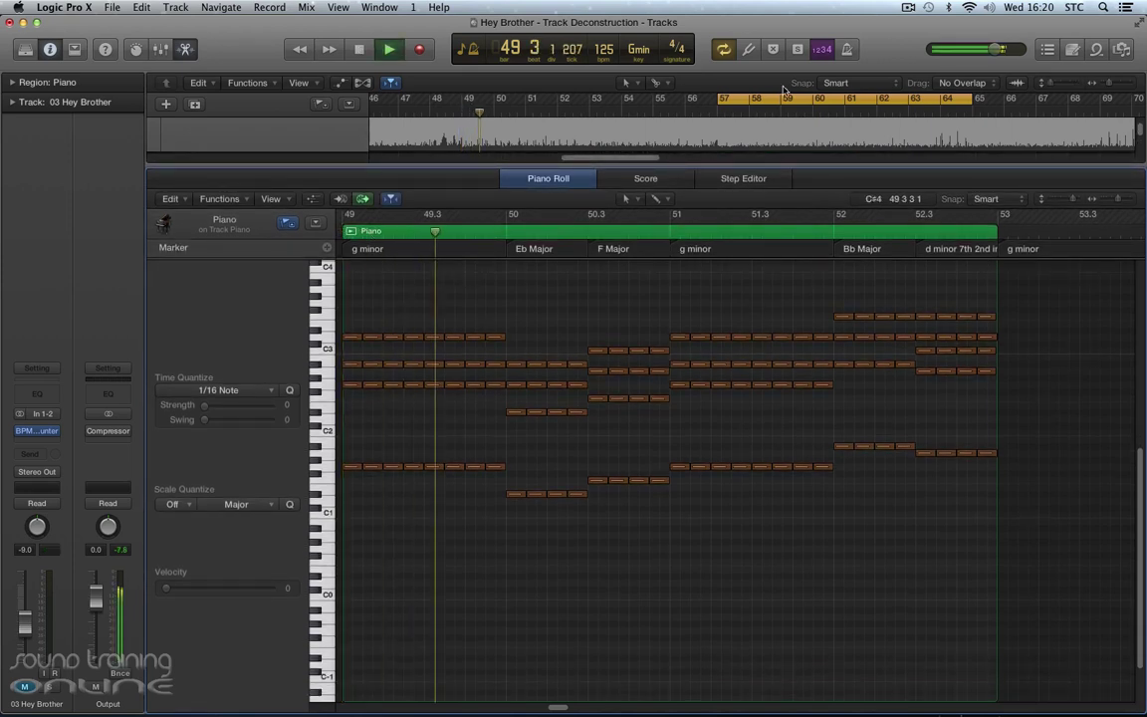
left_click(782, 98)
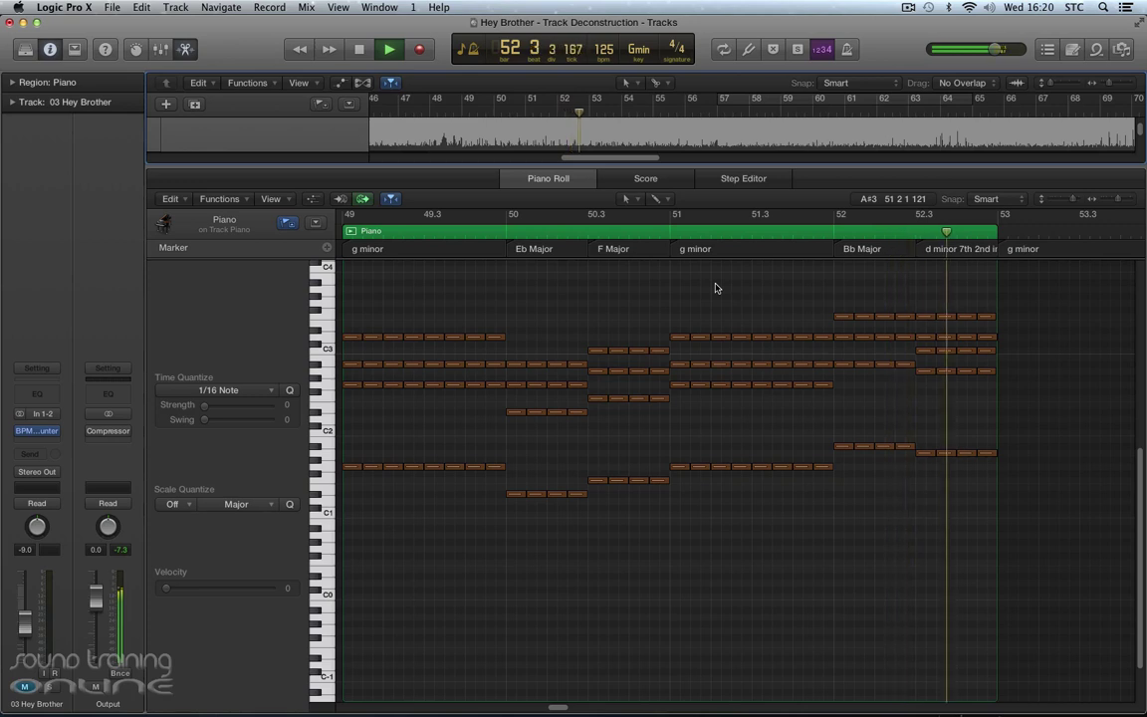
key("space")
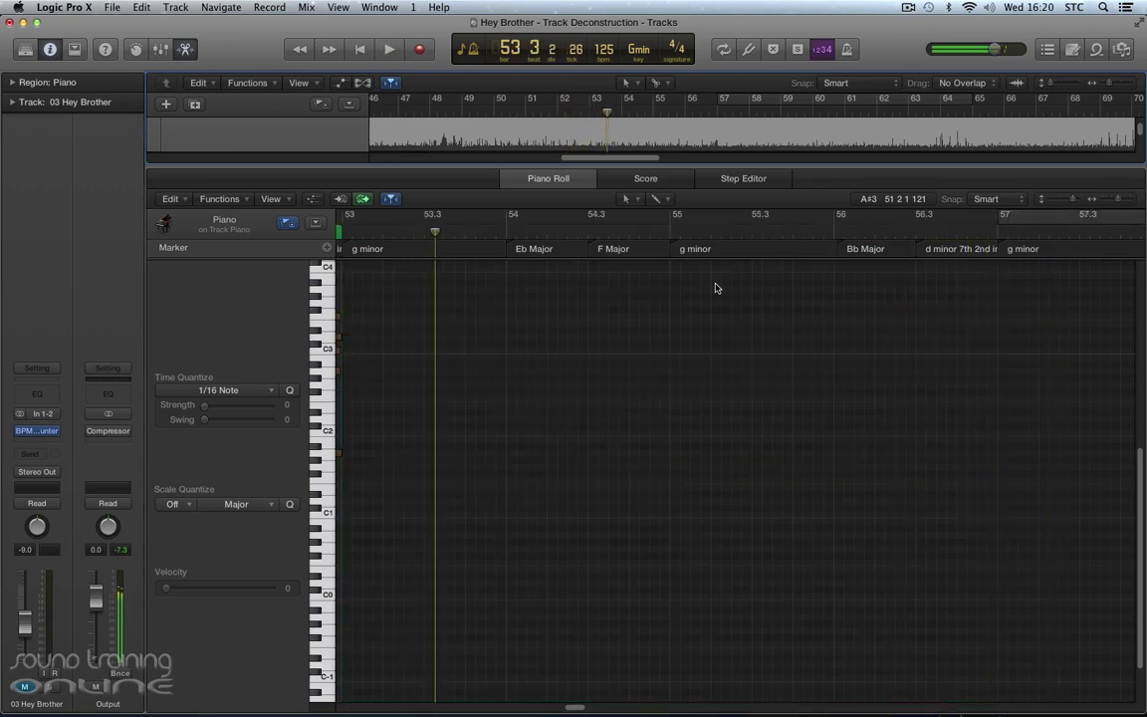
key("e")
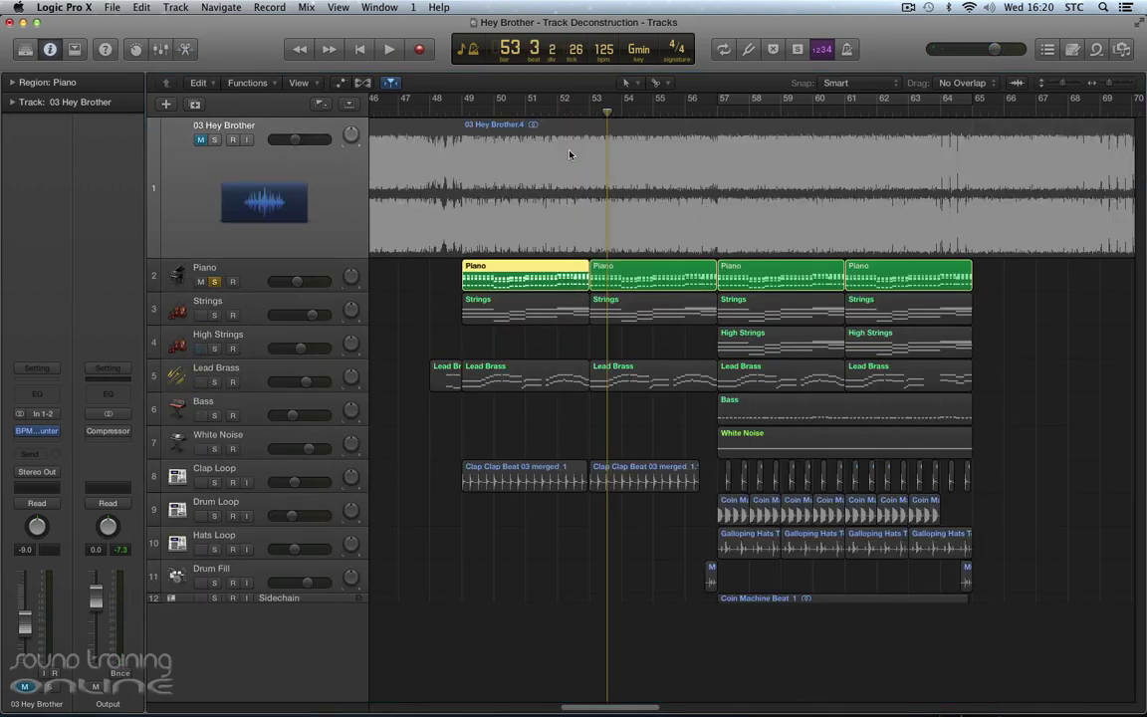
Step: Reset to bar 49, solo Strings instead of Piano, and inspect the first Strings region's notes
left_click(462, 110)
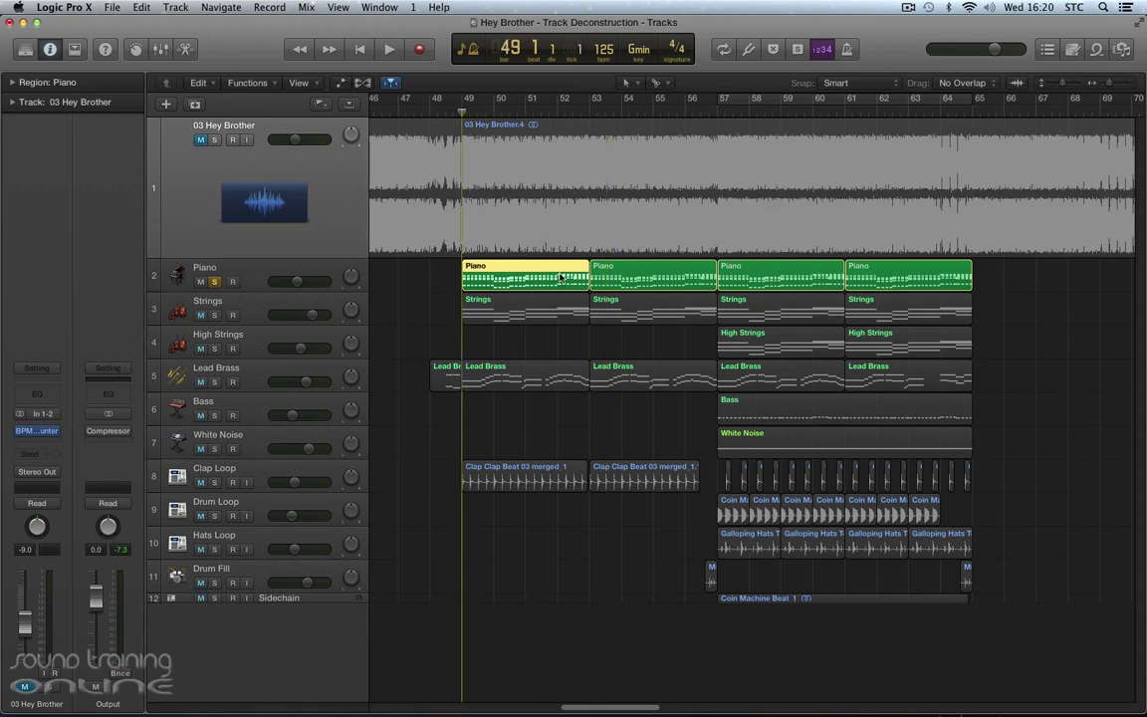
left_click(214, 282)
left_click(214, 315)
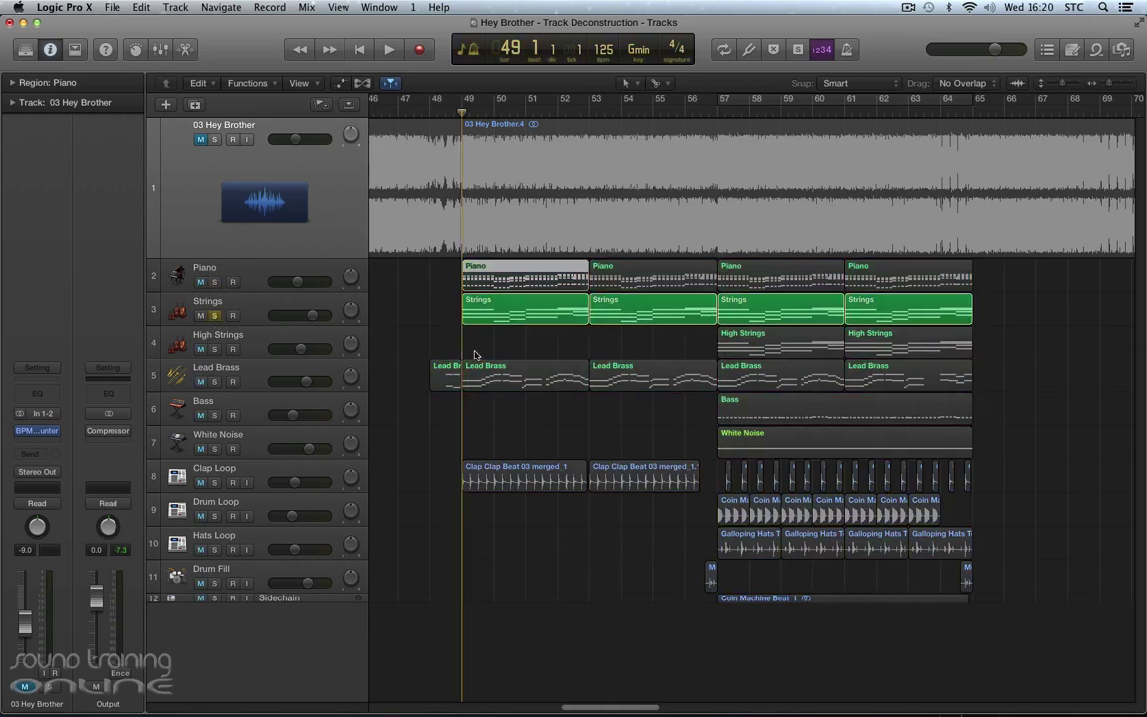
double_click(528, 311)
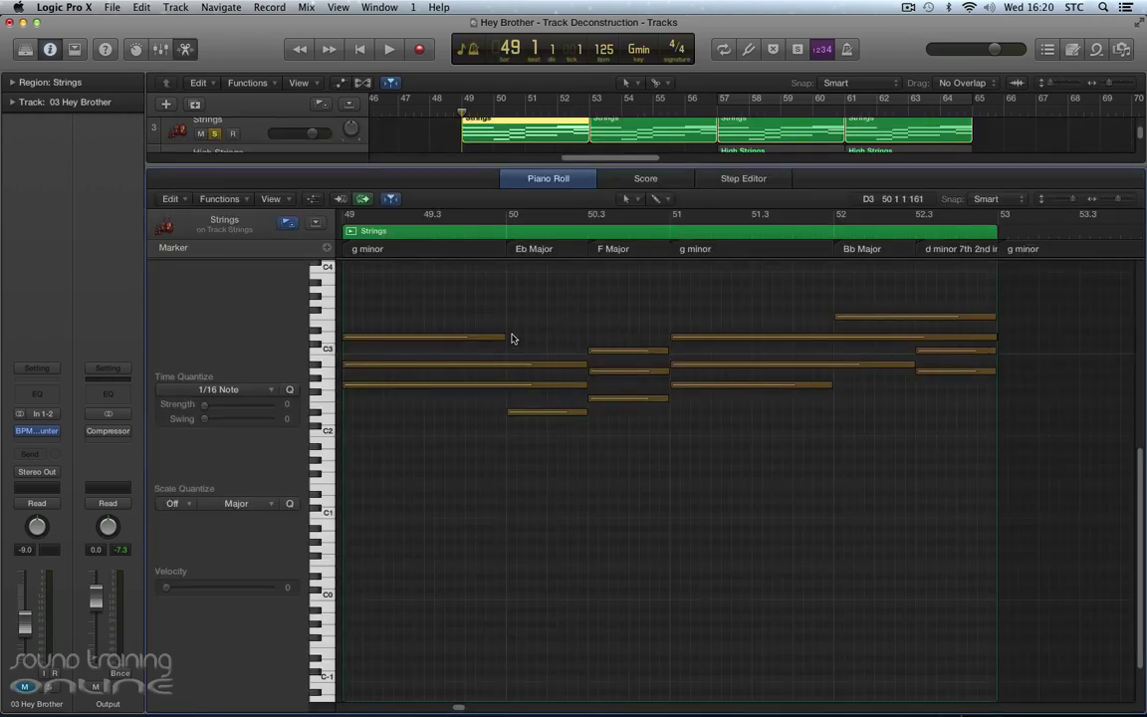
scroll(468, 336, "up", 1)
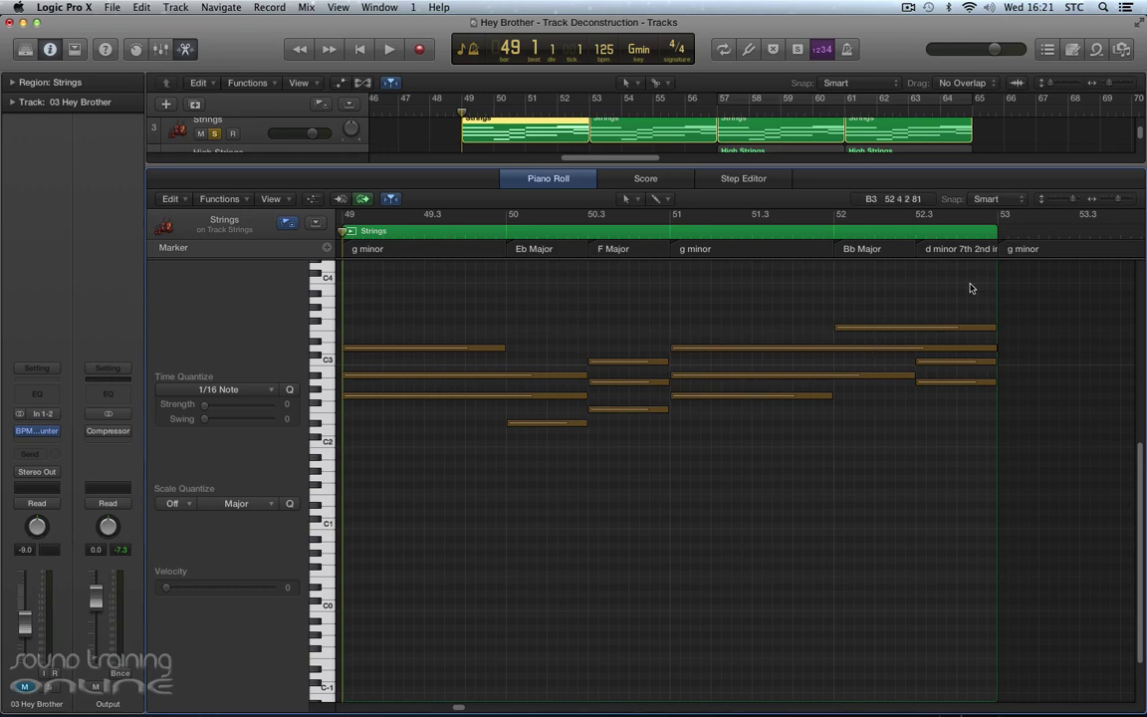
key("p")
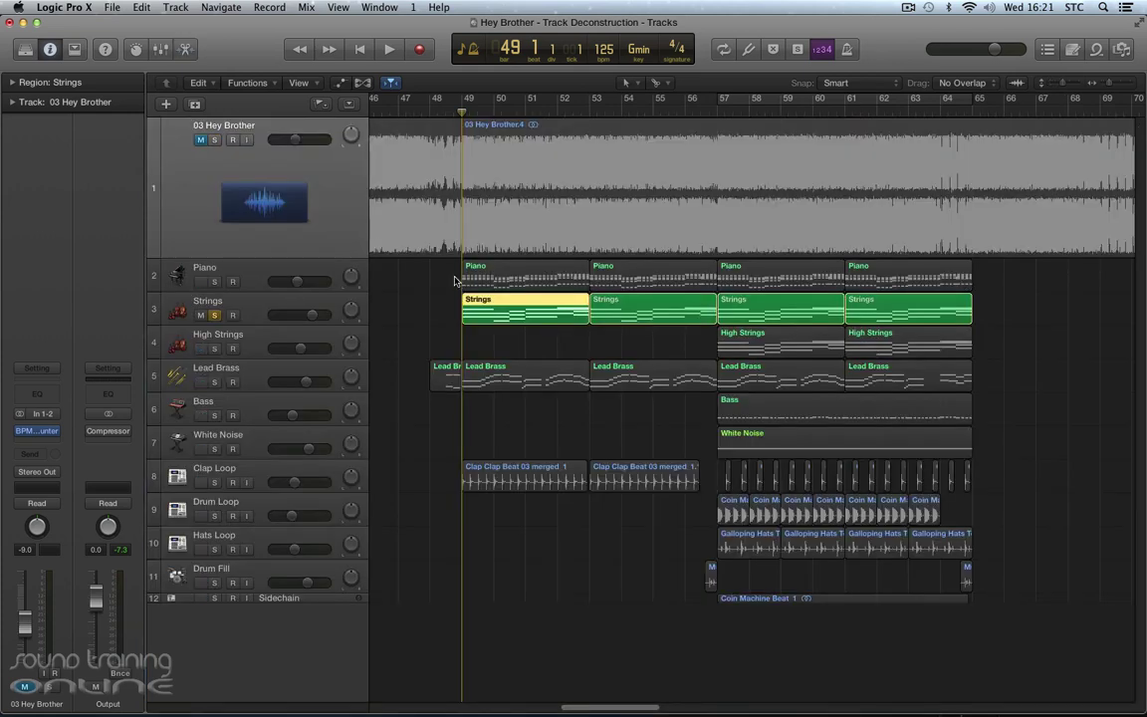
Step: Solo Piano with Strings, cycle from bar 49, and play while toggling the Piano solo
left_click(214, 282)
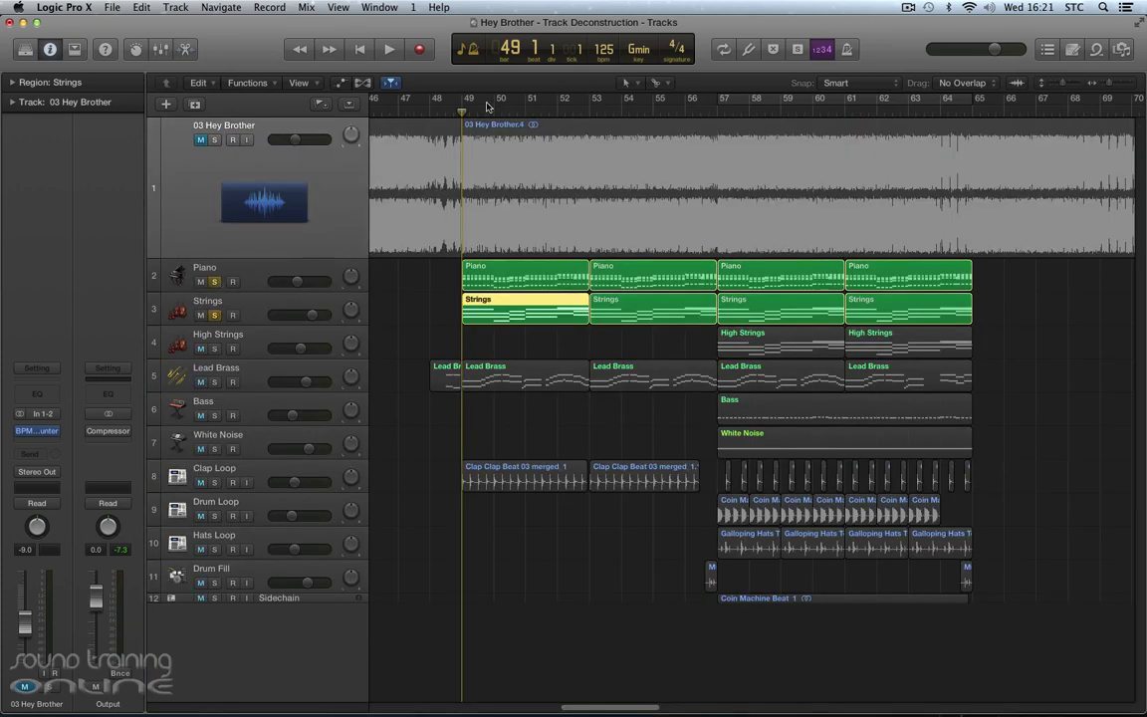
left_click_drag(485, 104, 595, 107)
key("space")
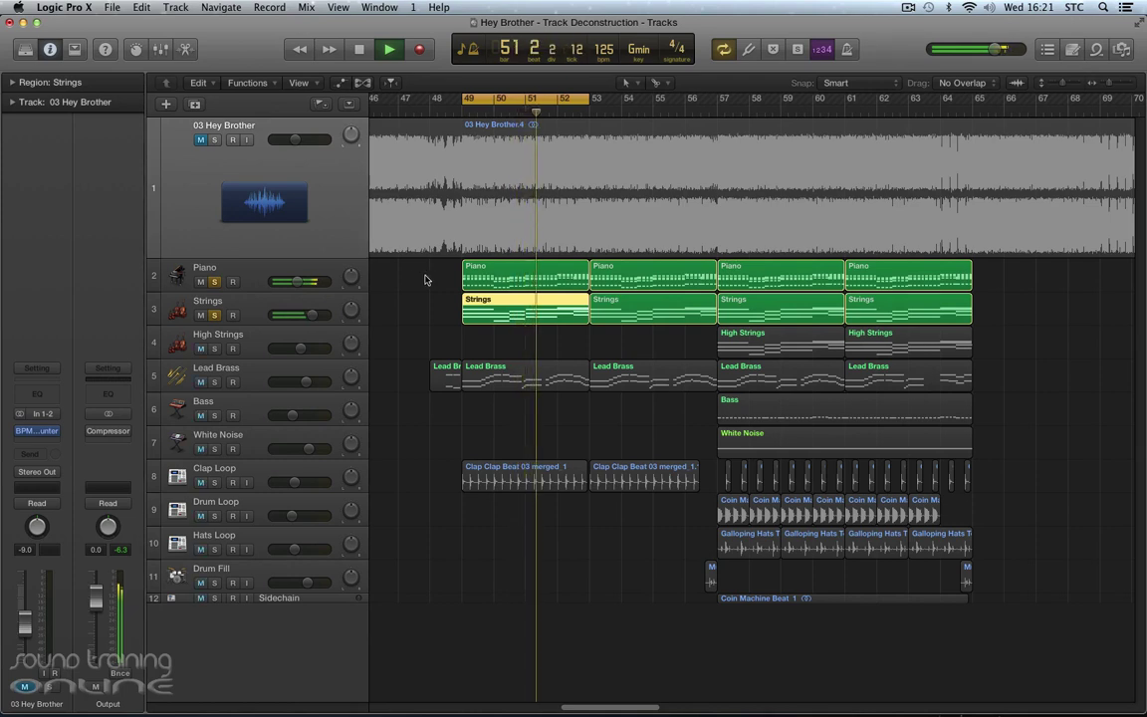
left_click(214, 282)
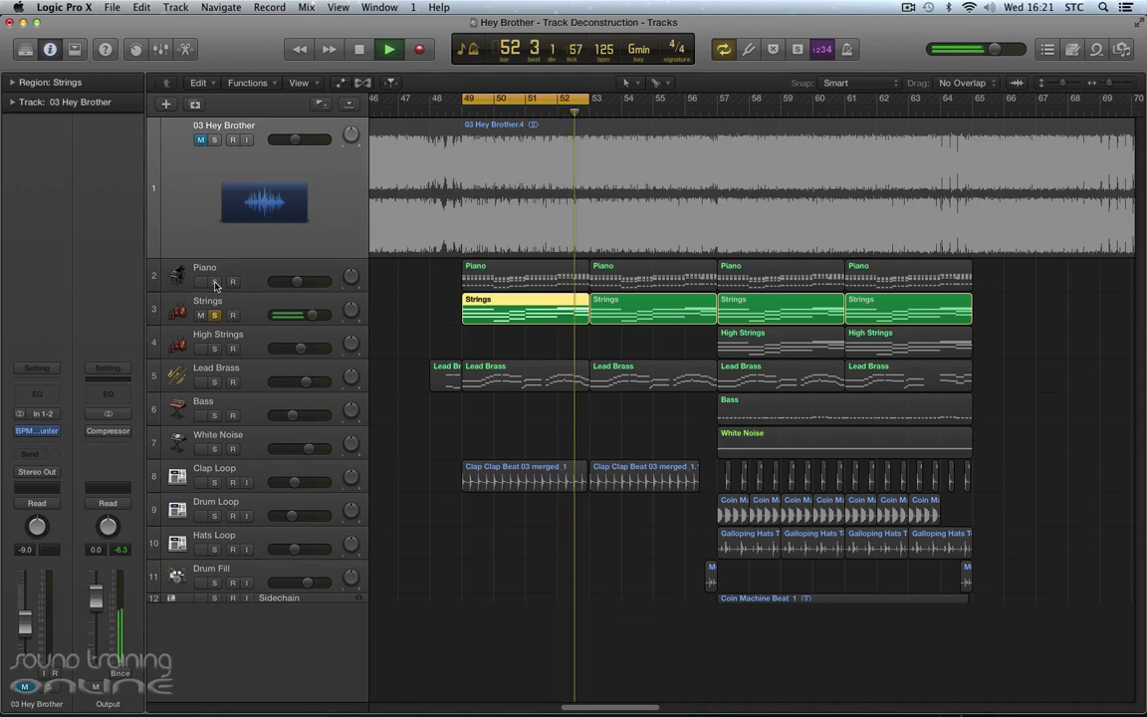
left_click(215, 282)
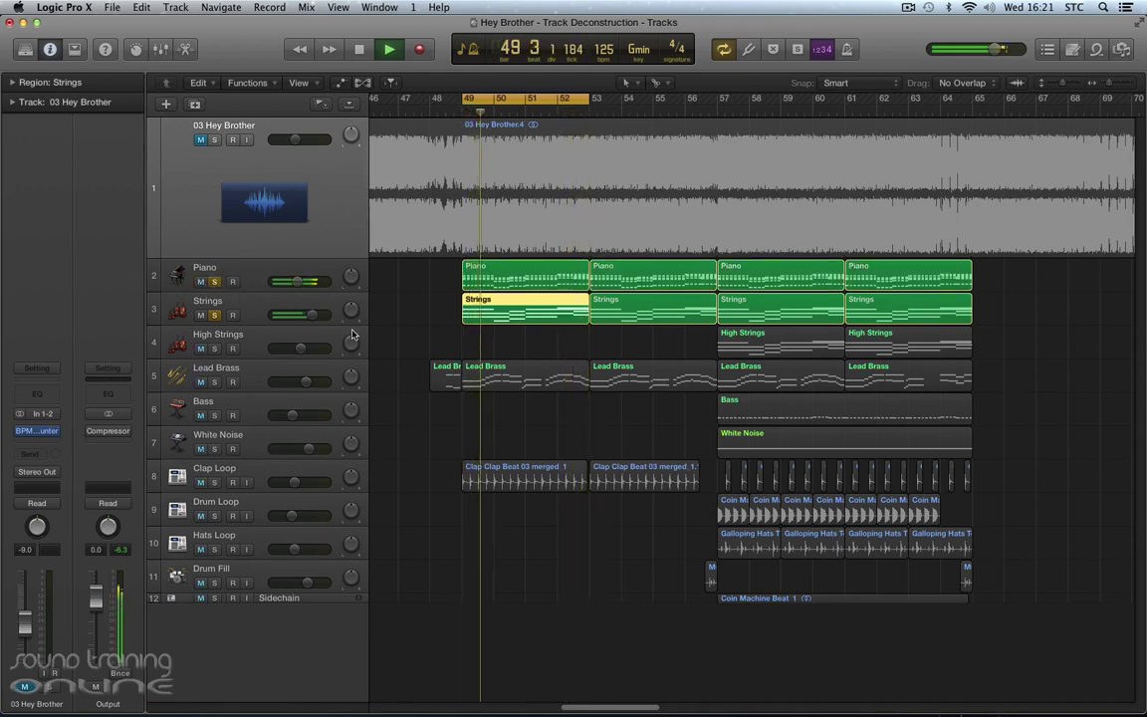
key("space")
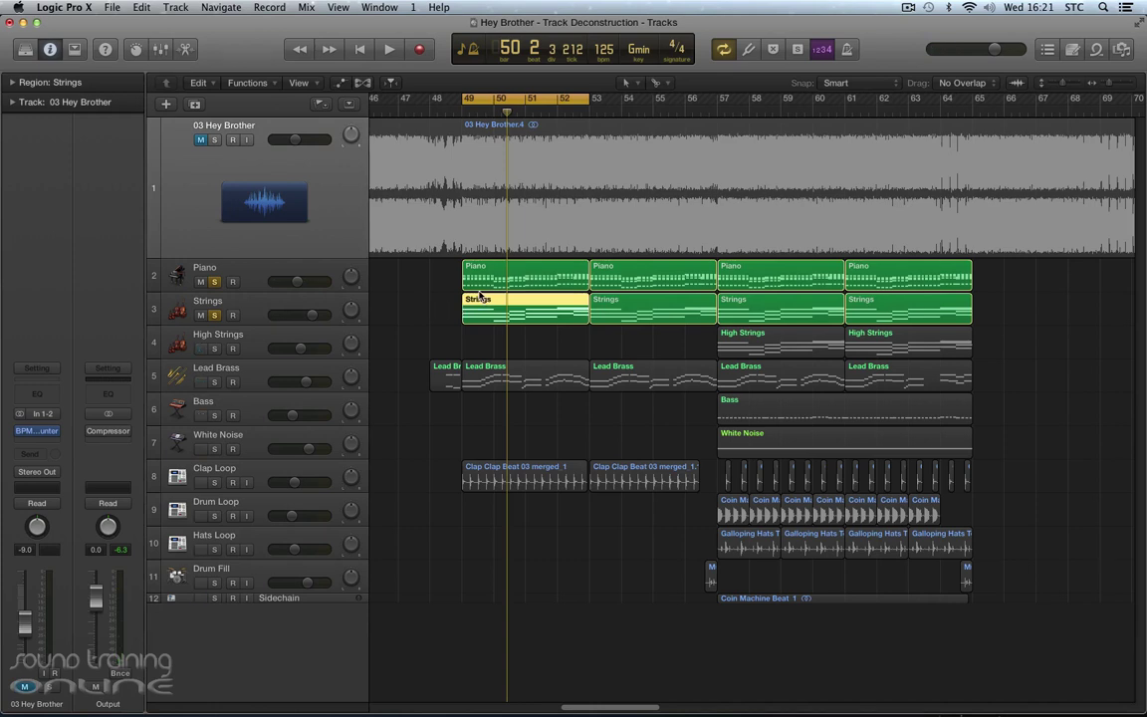
Step: Unsolo Strings and Piano, solo Lead Brass, and open its first region in the piano roll
left_click(486, 375)
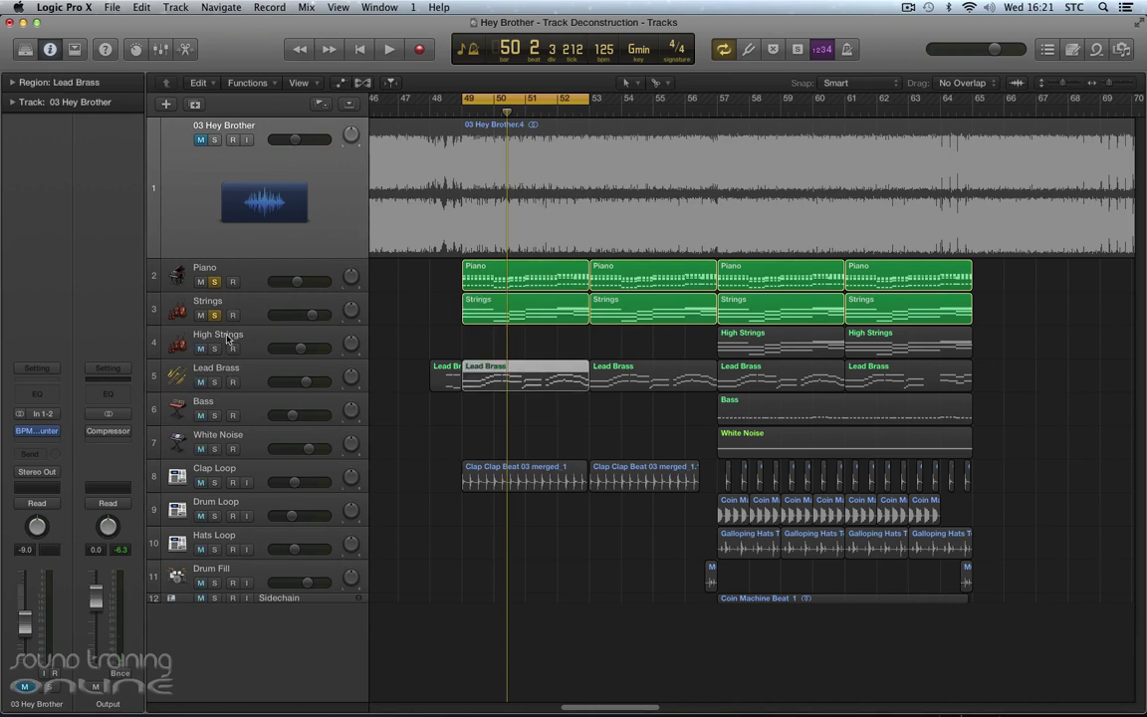
left_click(214, 282, "alt")
left_click(214, 282)
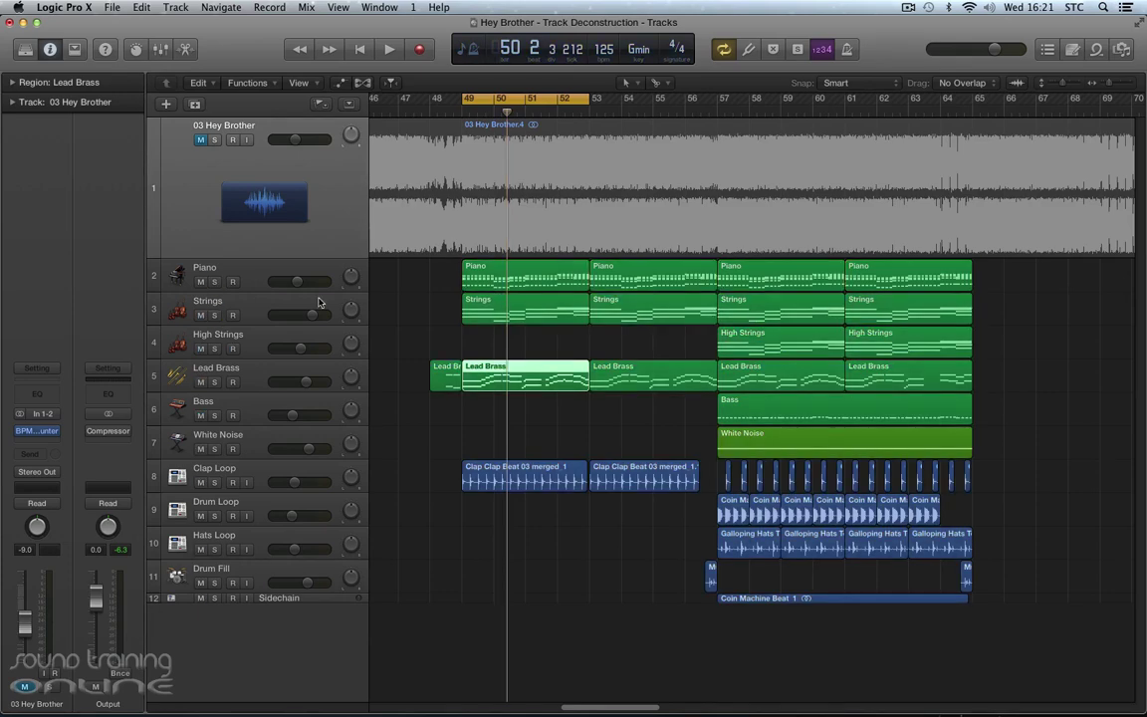
left_click(215, 382)
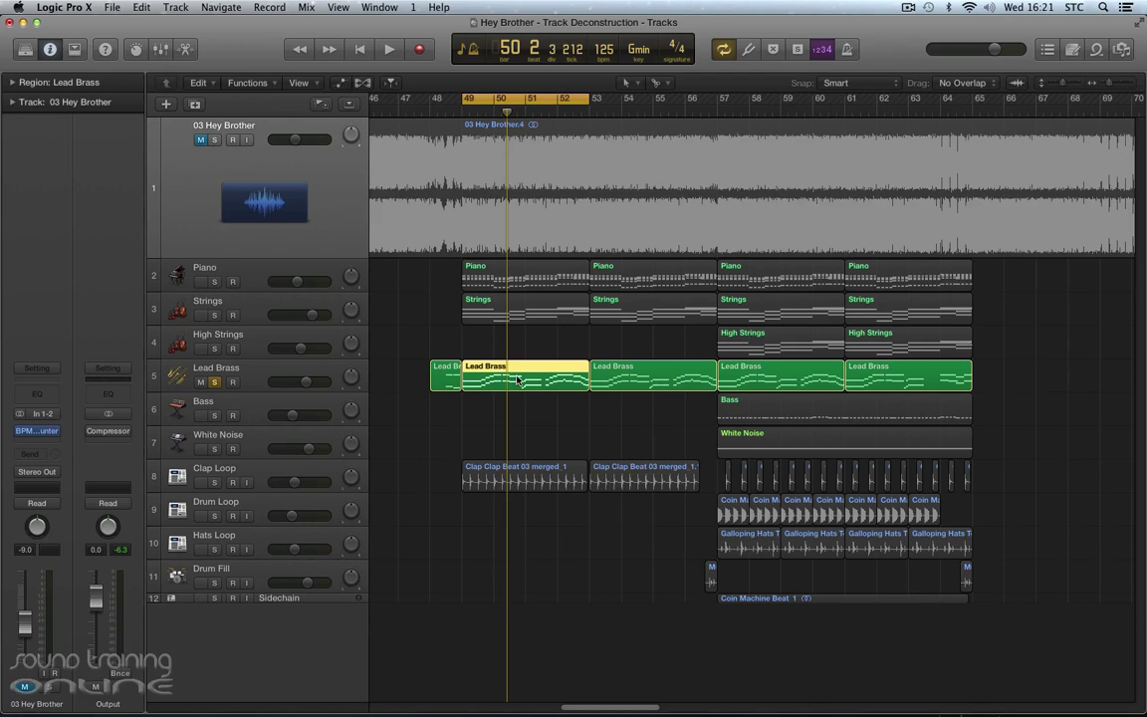
double_click(517, 379)
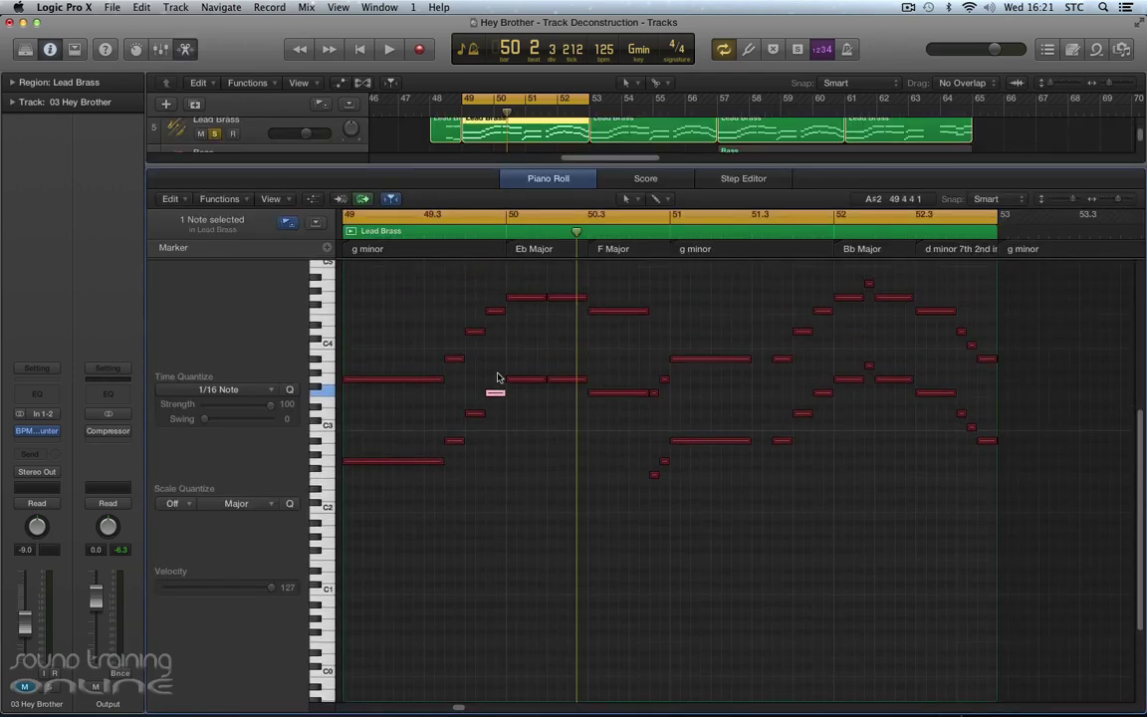
scroll(498, 377, "up", 2)
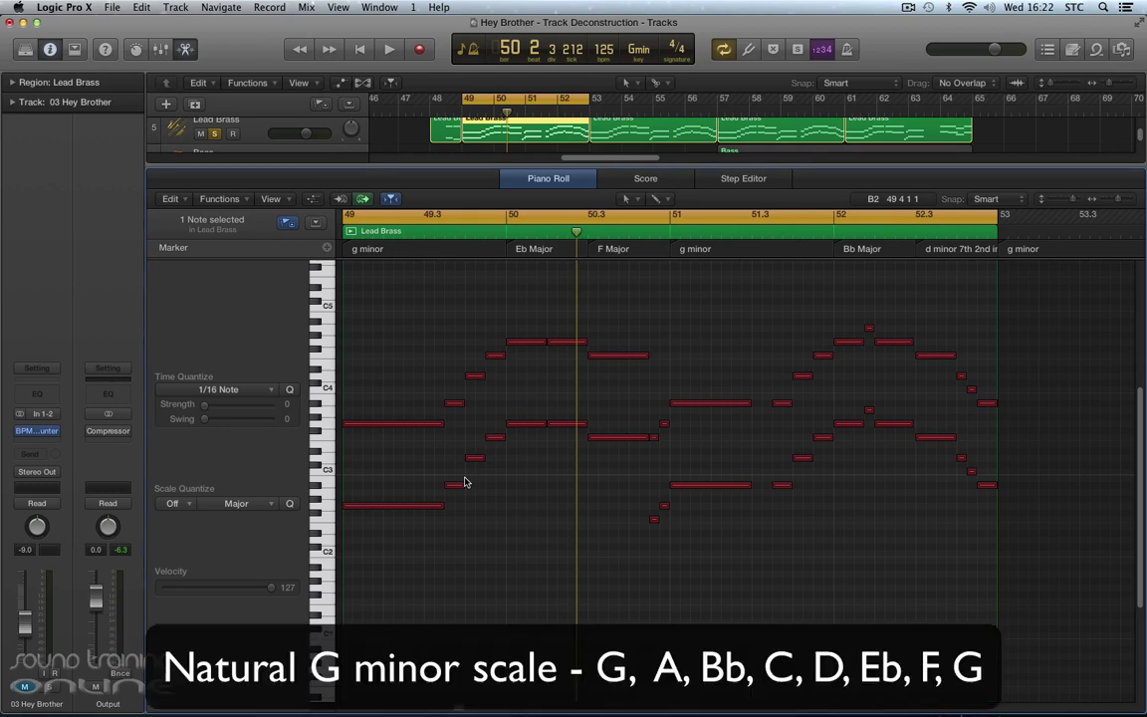
Step: Move the playhead via the piano roll ruler back to the start of bar 49
left_click(414, 235)
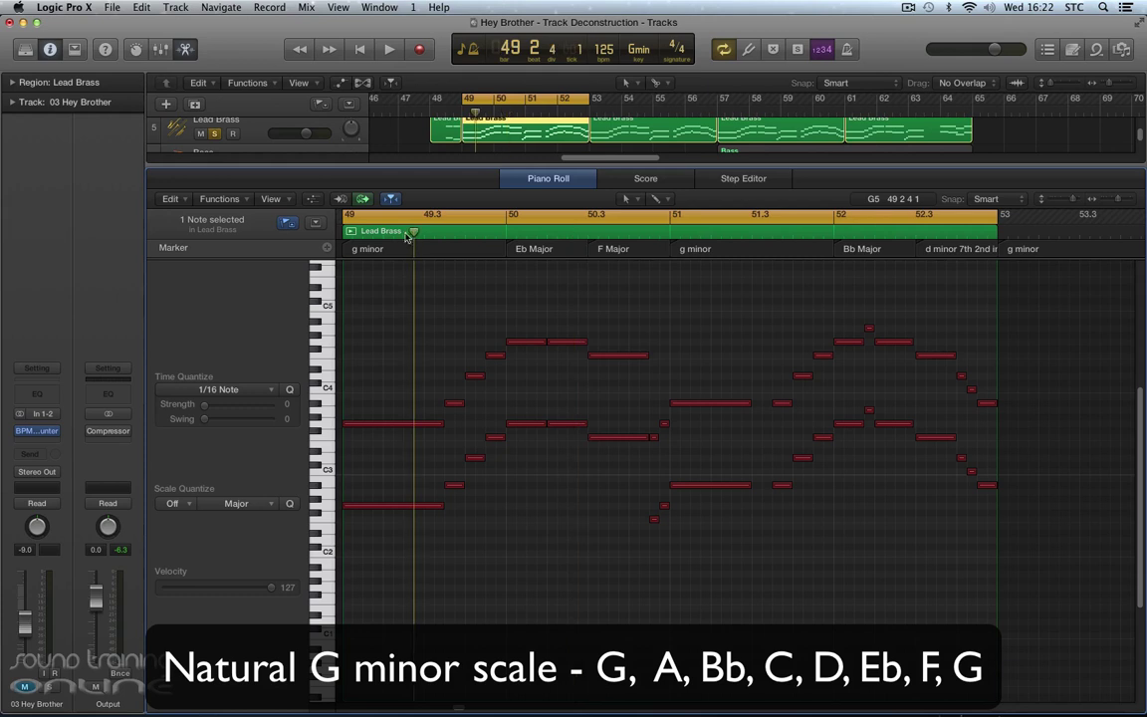
left_click(348, 235)
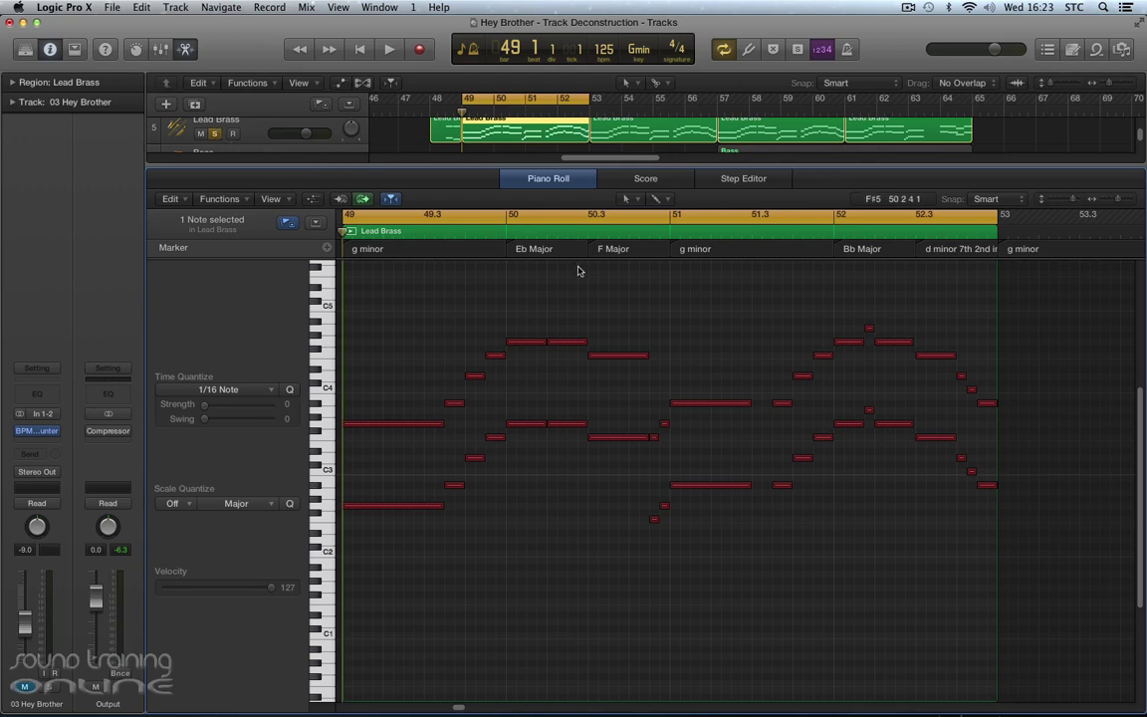
Step: Play the Lead Brass melody through looped bars 49–52, stopping back at bar 49
key("space")
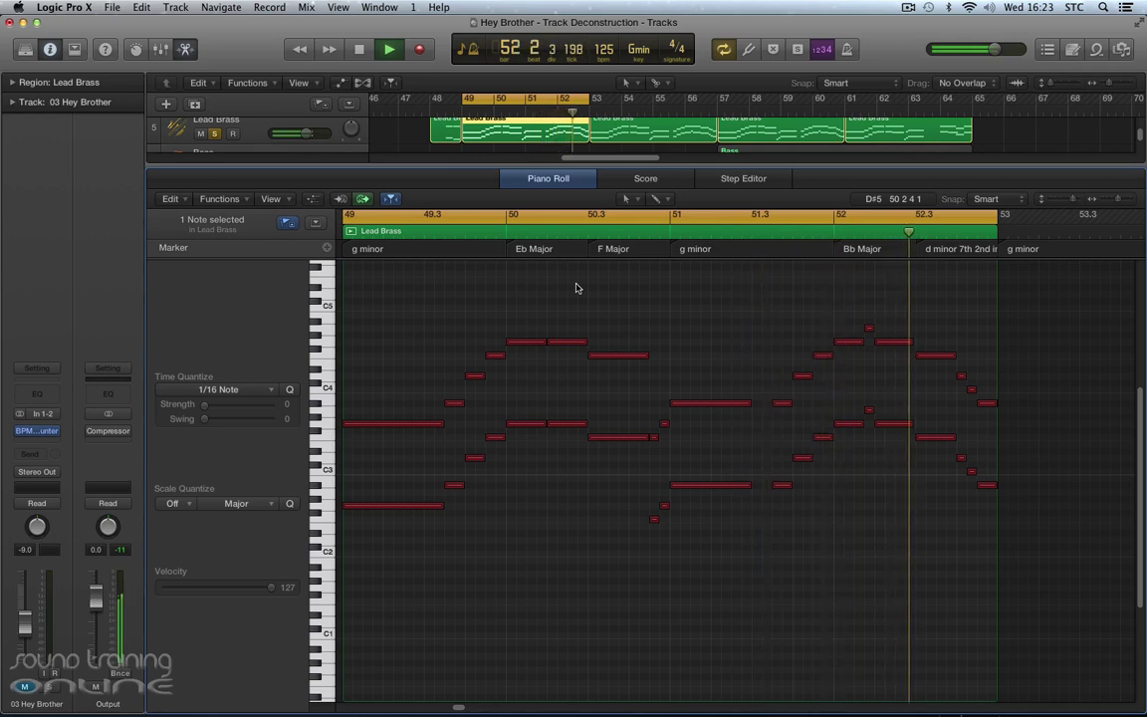
key("space")
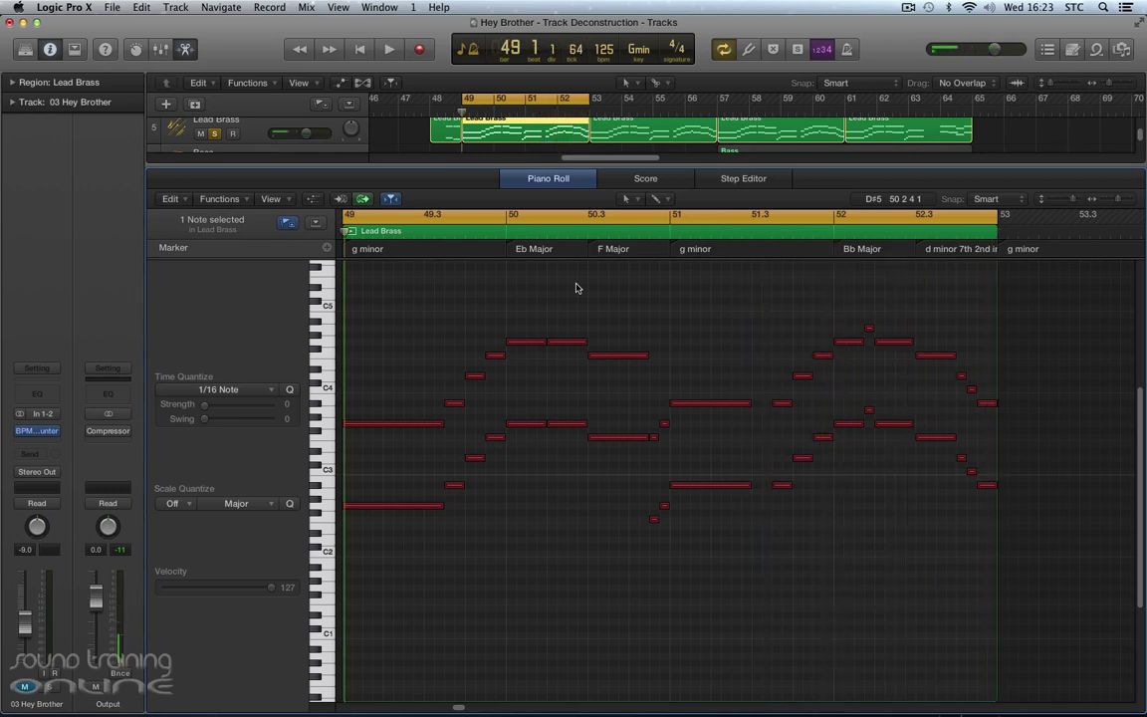
Step: Back in the arrange view, solo Piano and Strings alongside the already-soloed Lead Brass
key("e")
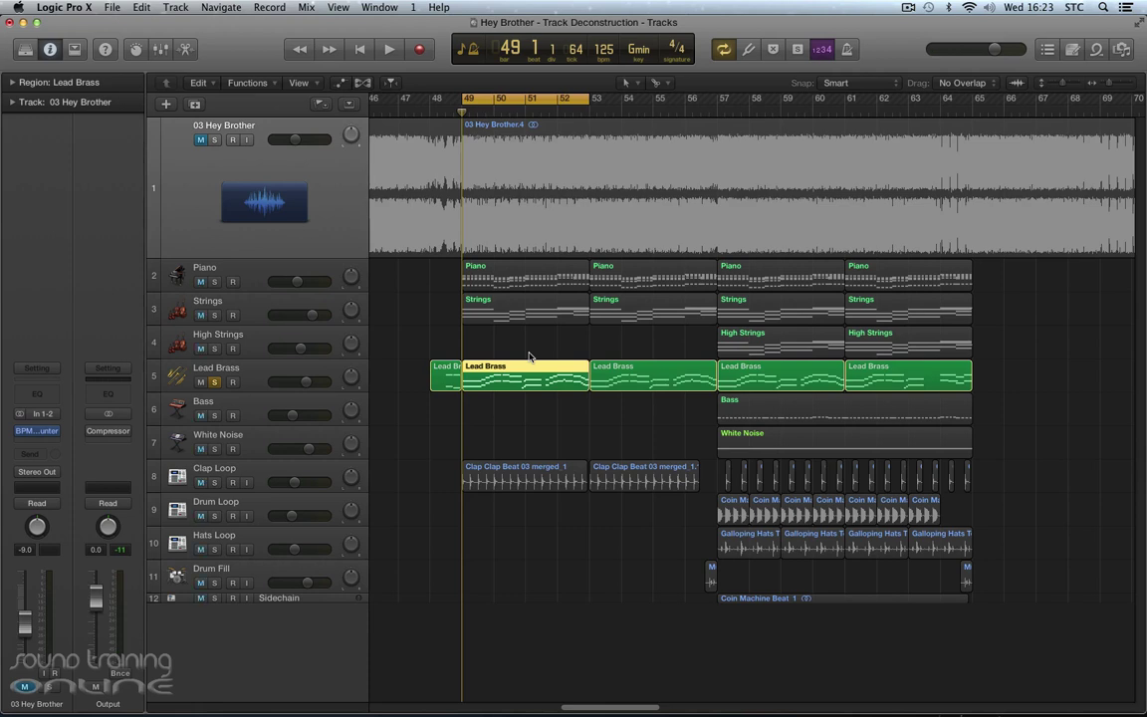
left_click(214, 282)
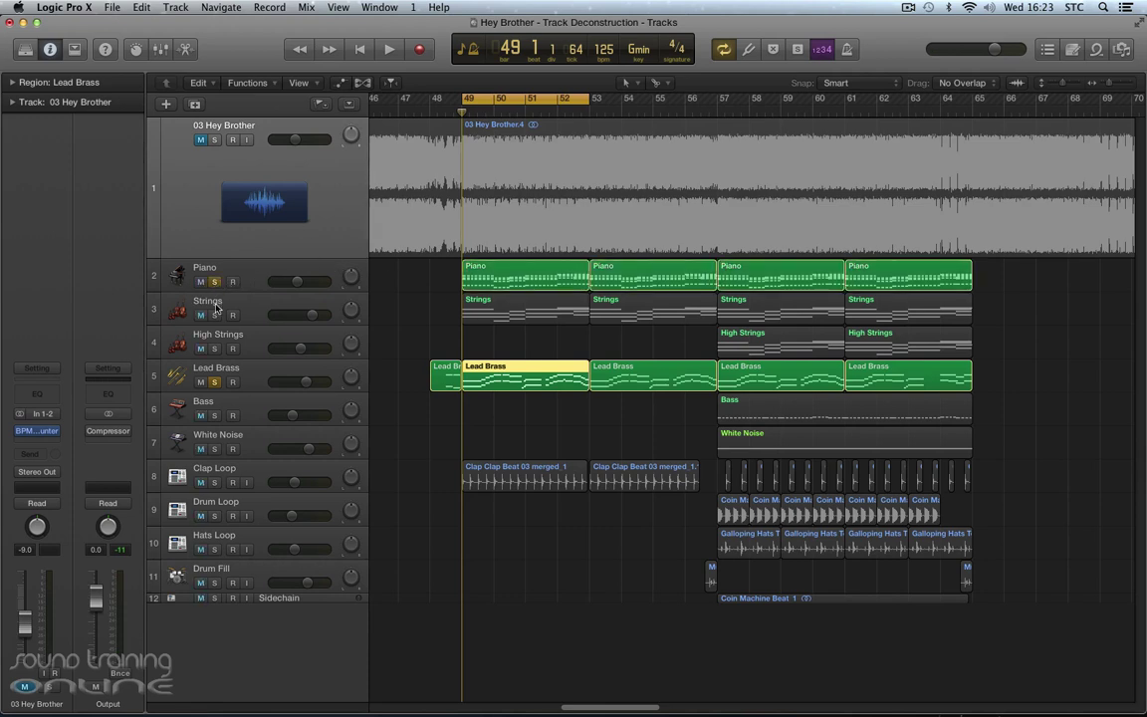
left_click(214, 314)
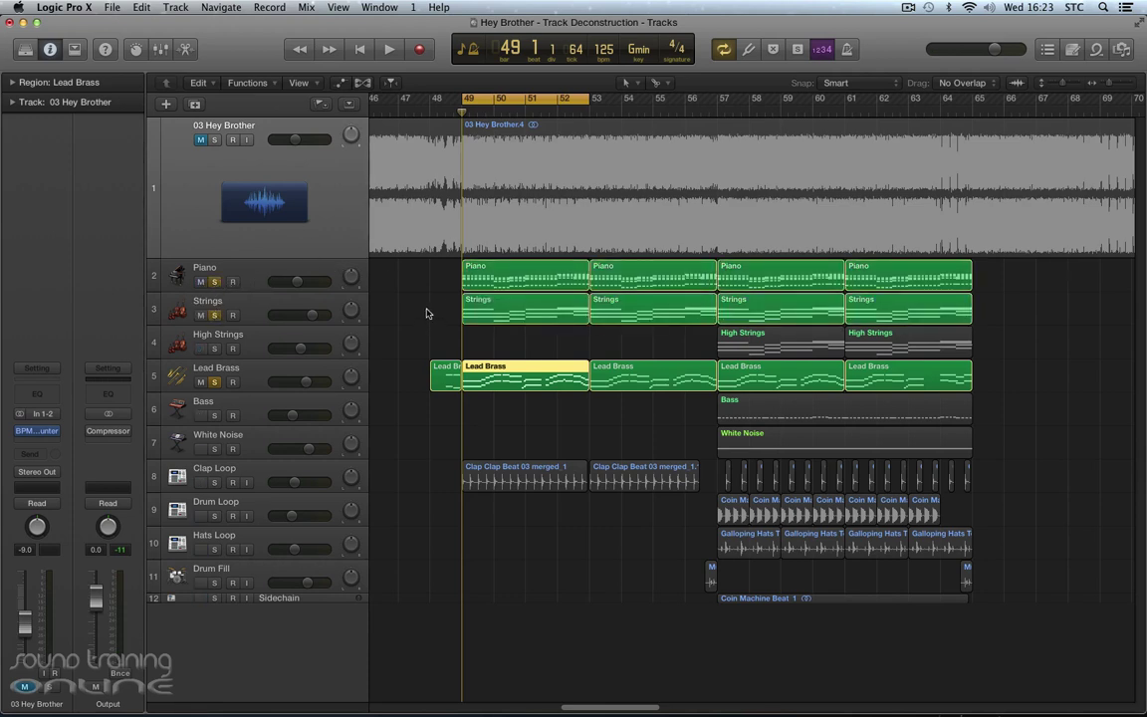
Step: Play the three soloed tracks over bars 49–52, then extend the loop to bars 49–56
key("space")
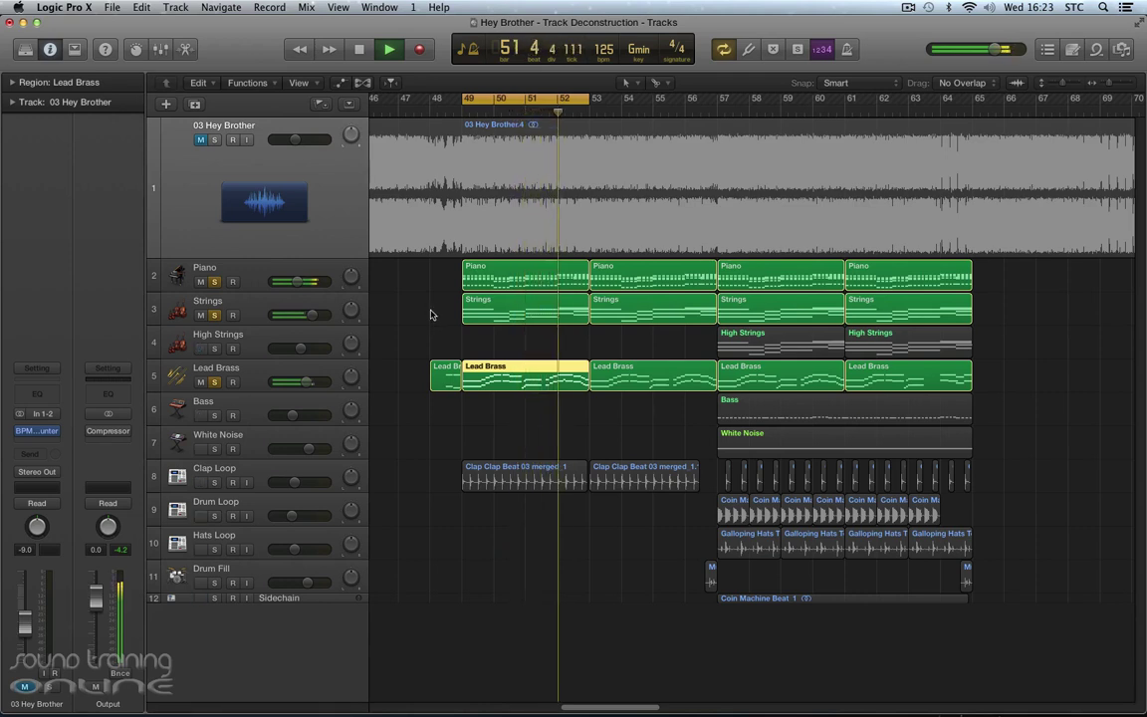
key("space")
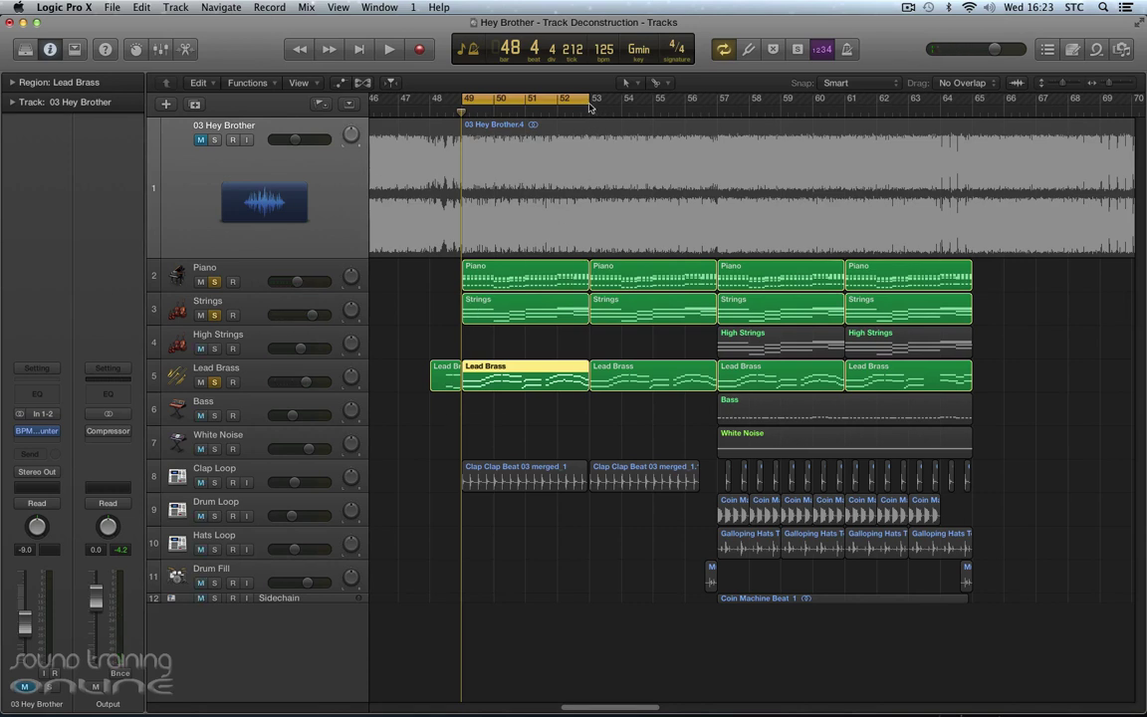
left_click_drag(588, 100, 716, 108)
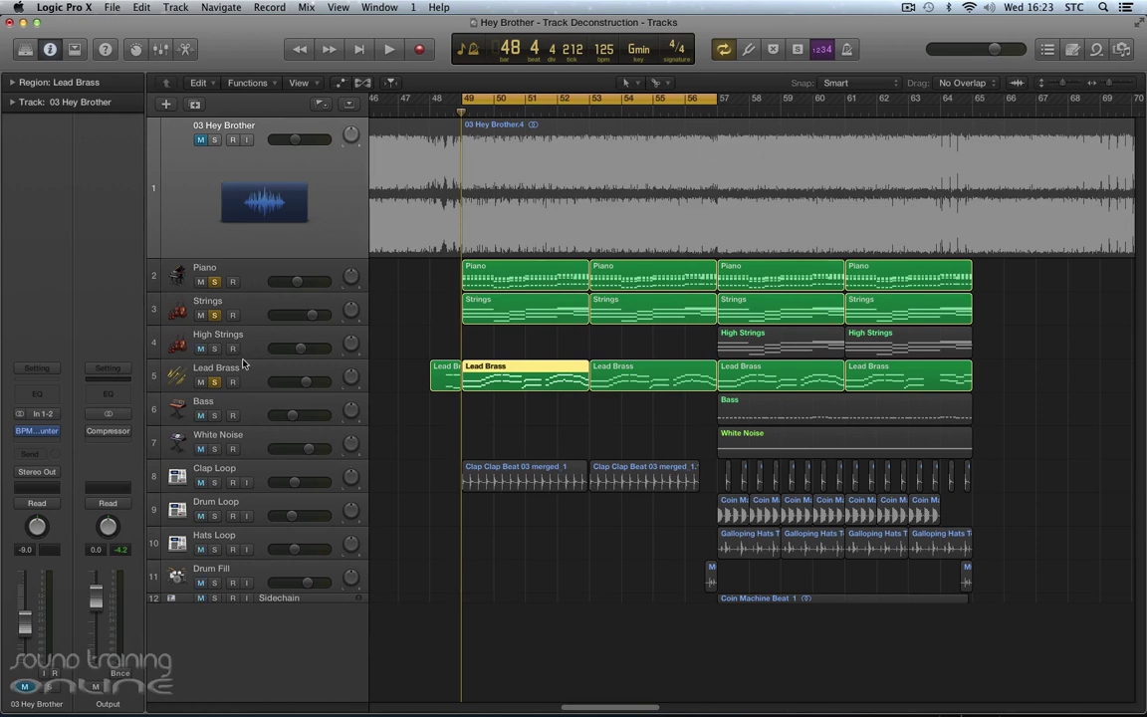
Step: Unsolo the Lead Brass, Strings and Piano tracks
left_click(215, 381)
left_click(214, 315)
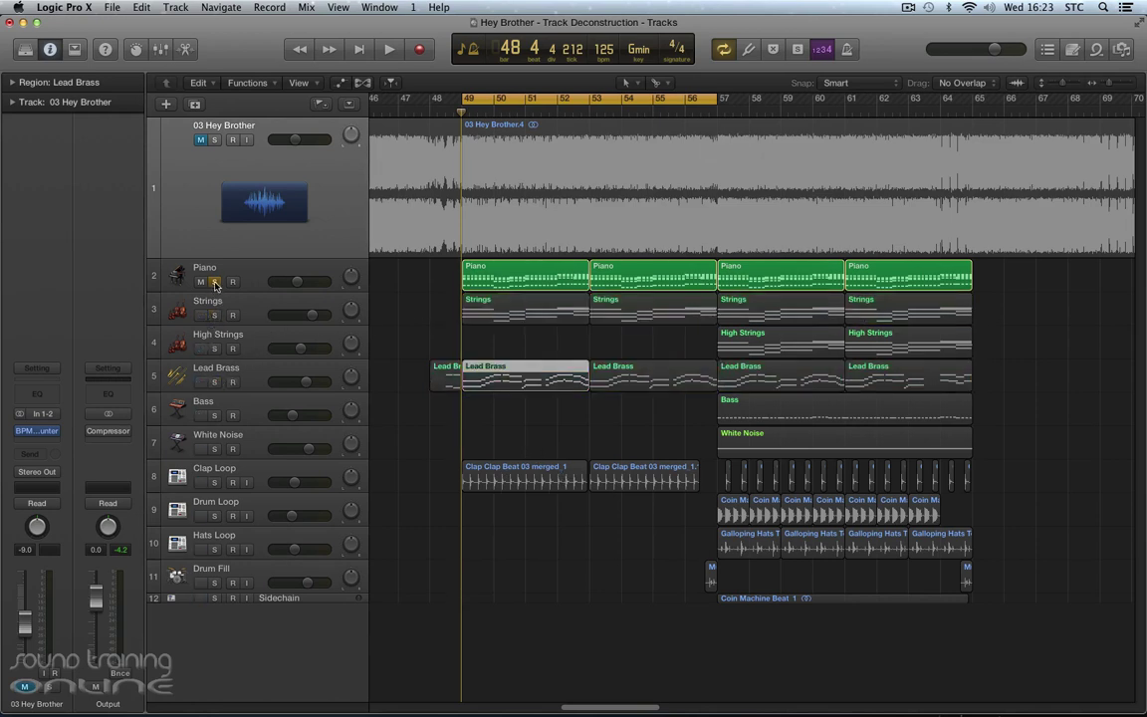
left_click(214, 282)
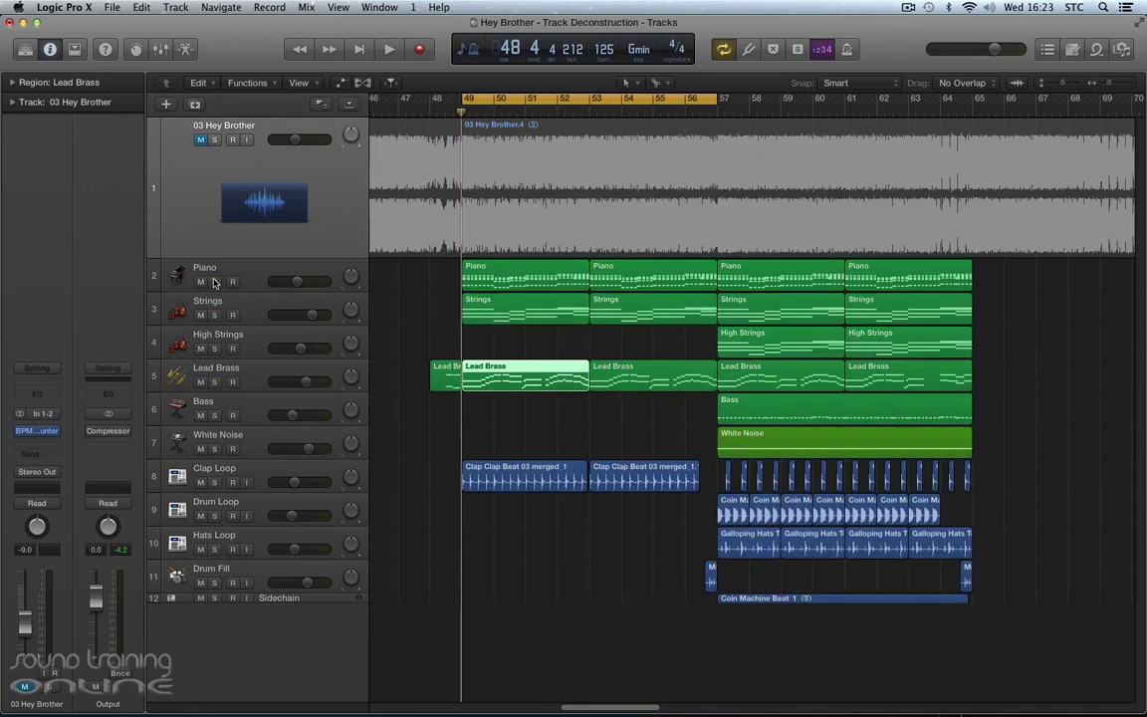
Step: Play the original Hey Brother recording soloed over the loop, then mute it and rewind to bar 49
left_click(214, 141)
key("space")
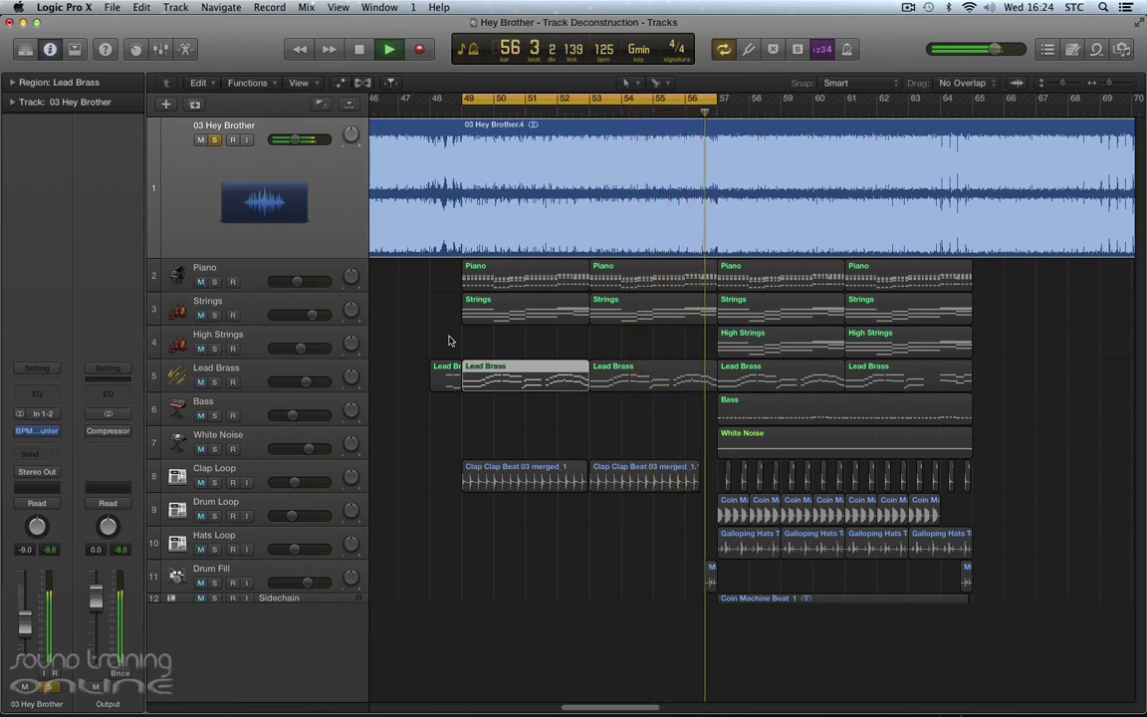
key("space")
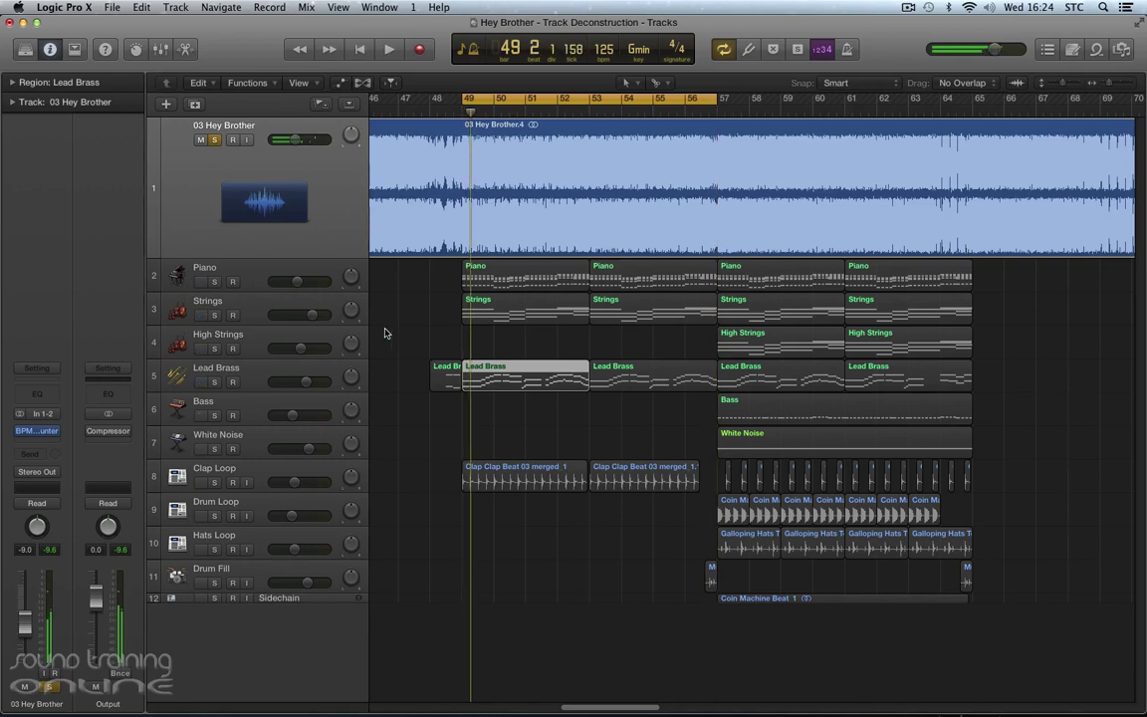
left_click(215, 139)
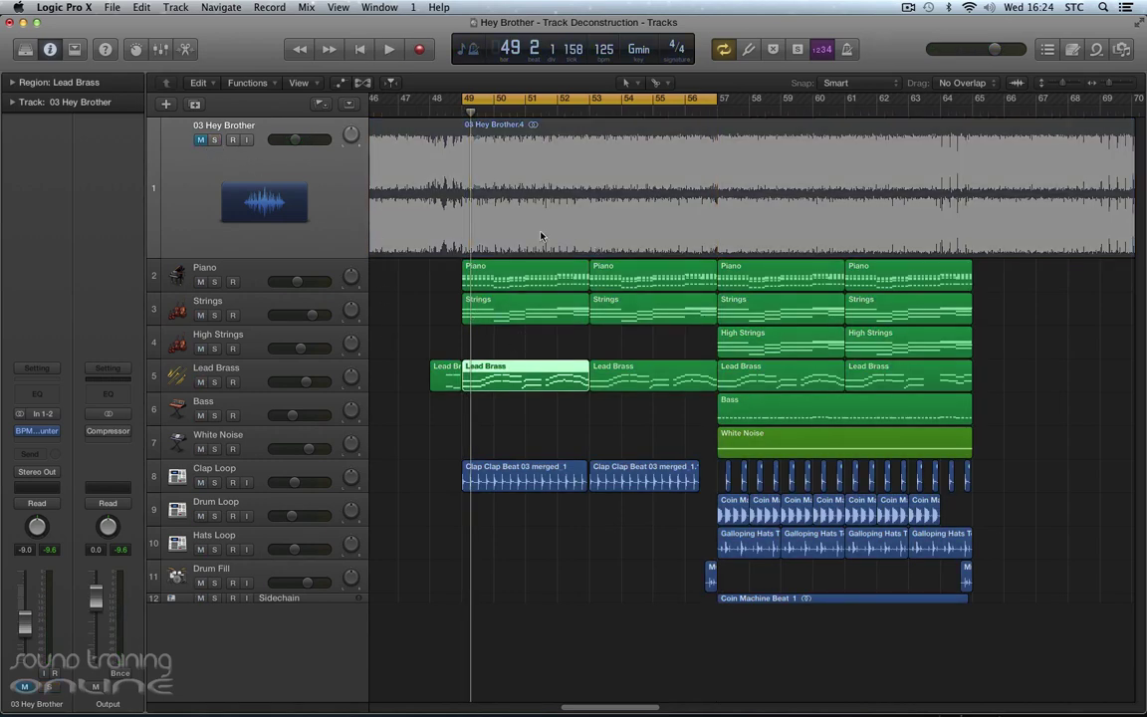
left_click_drag(471, 112, 462, 113)
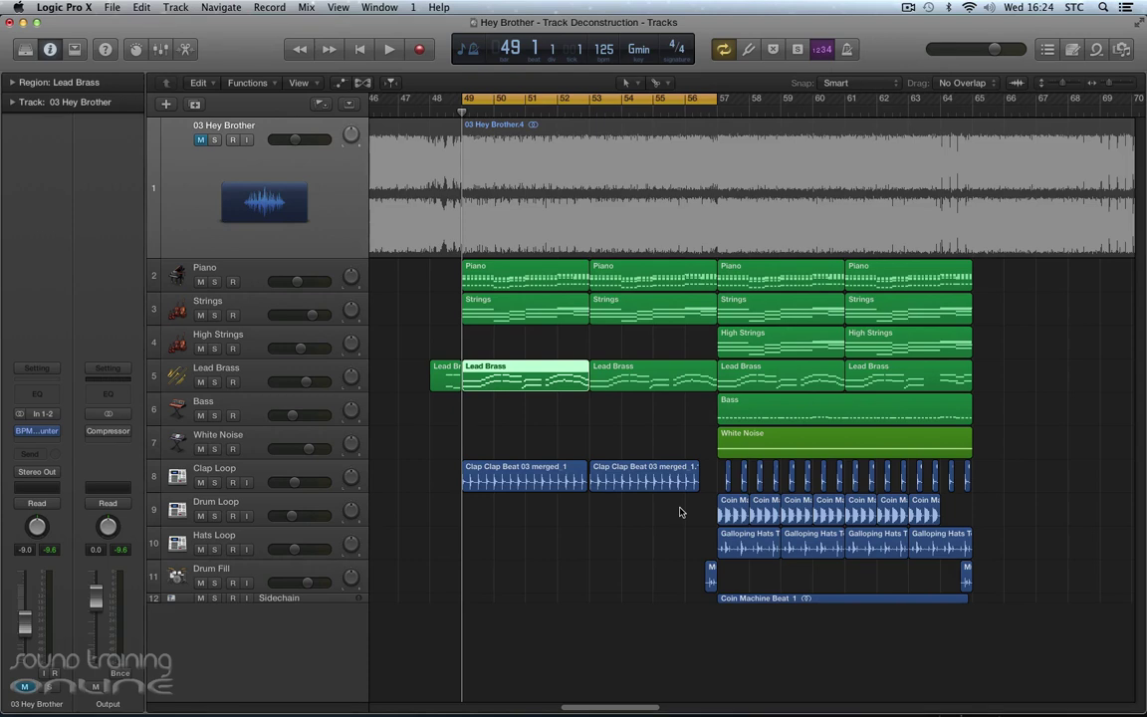
left_click(478, 511)
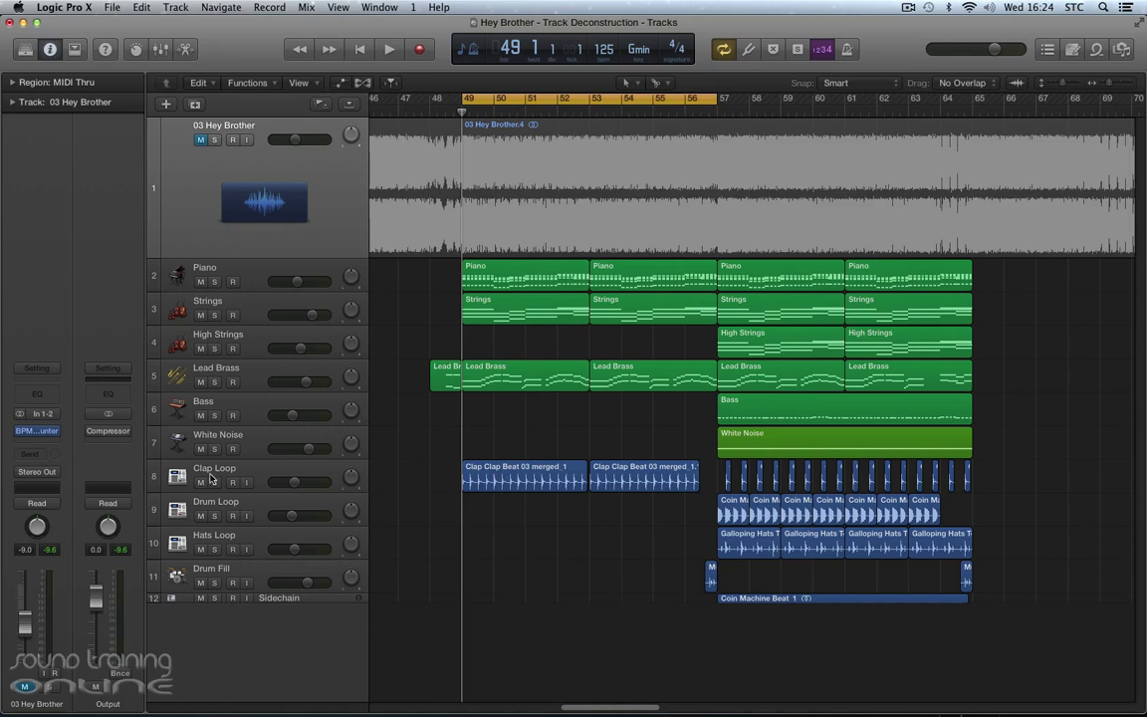
left_click(493, 480)
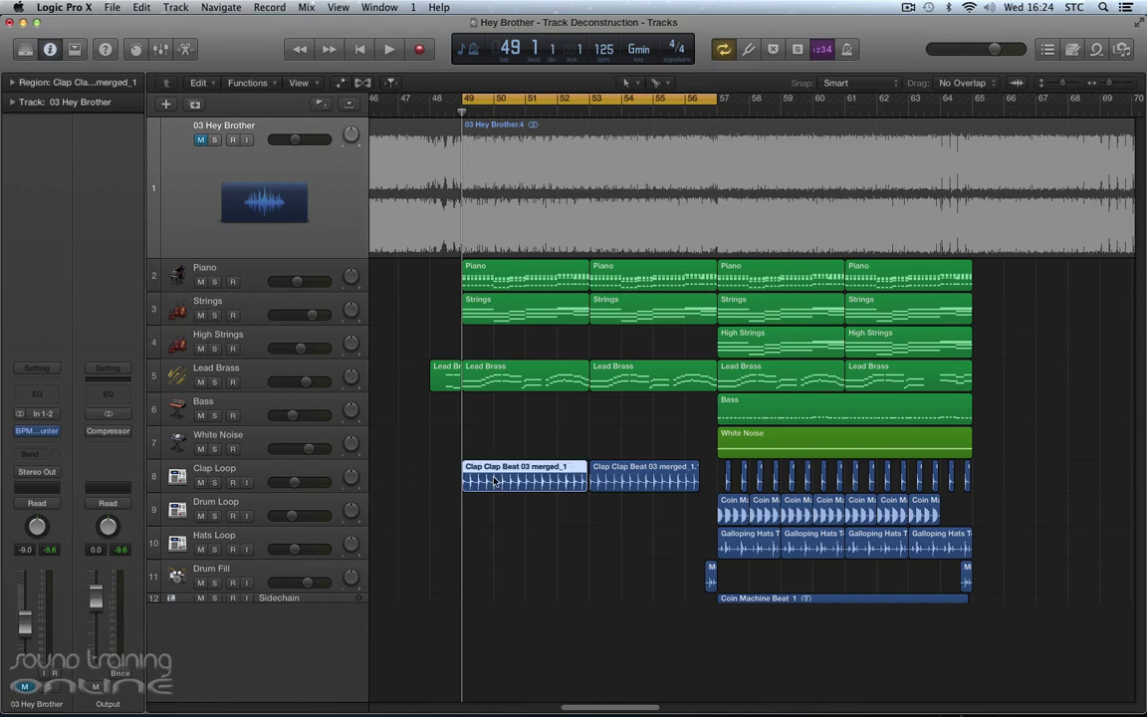
key("super+Right")
key("super+Right")
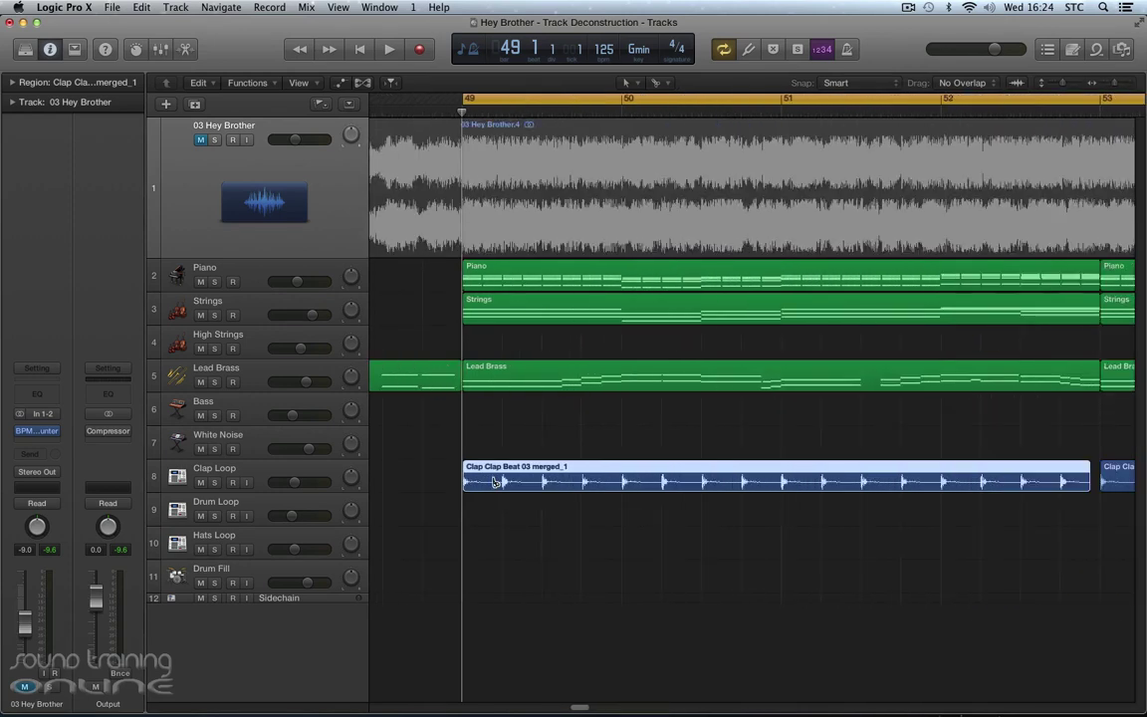
key("super+Right")
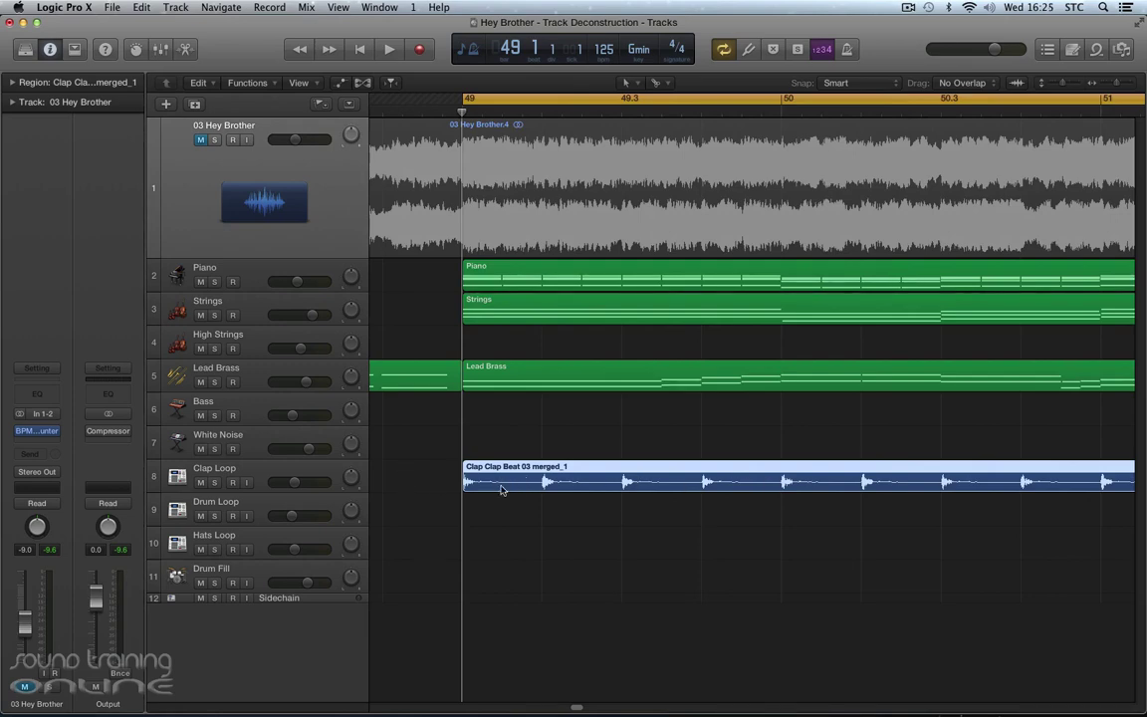
key("super+Left")
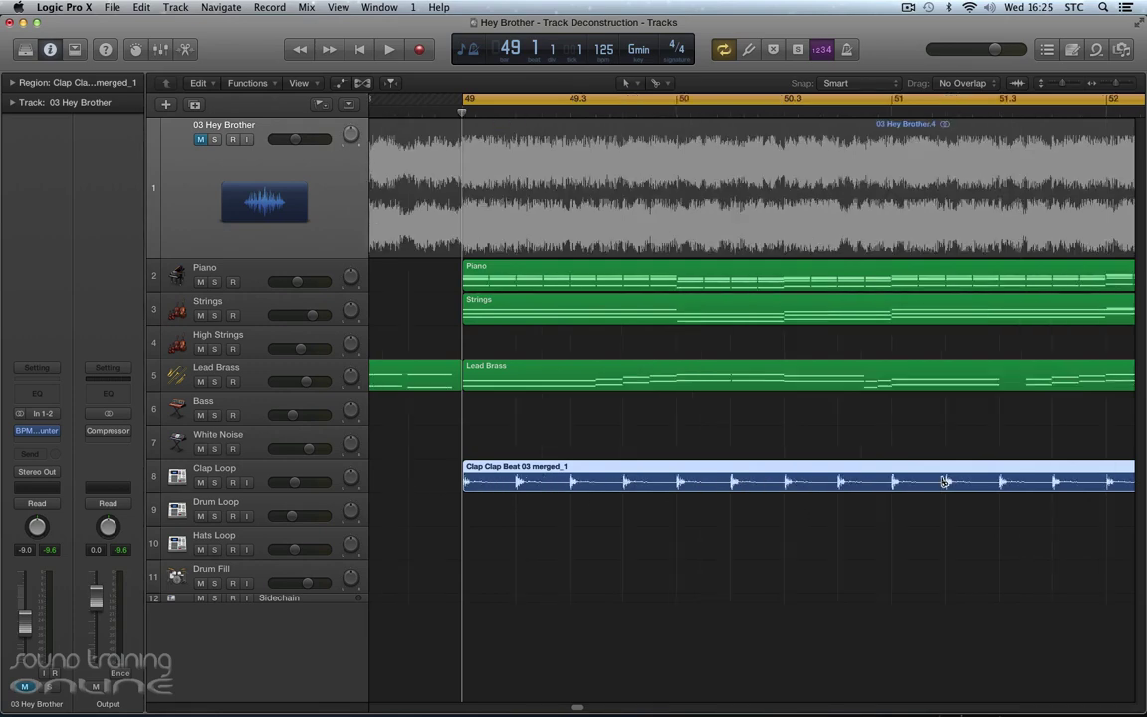
key("super+Left")
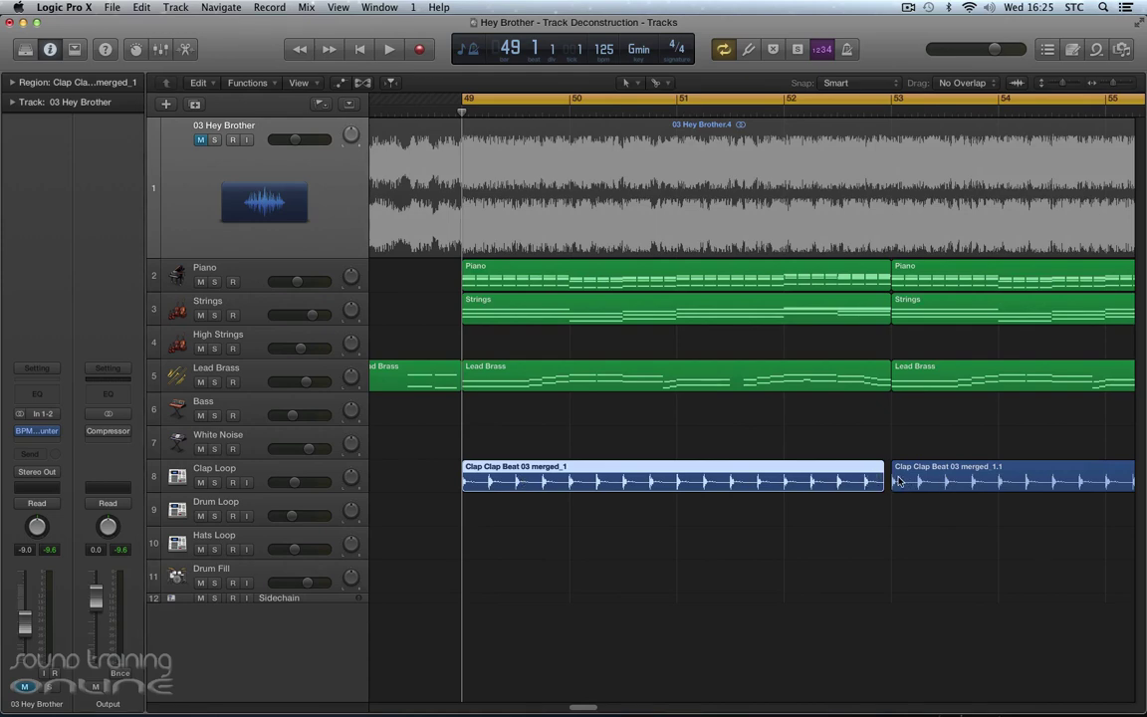
key("super+Left")
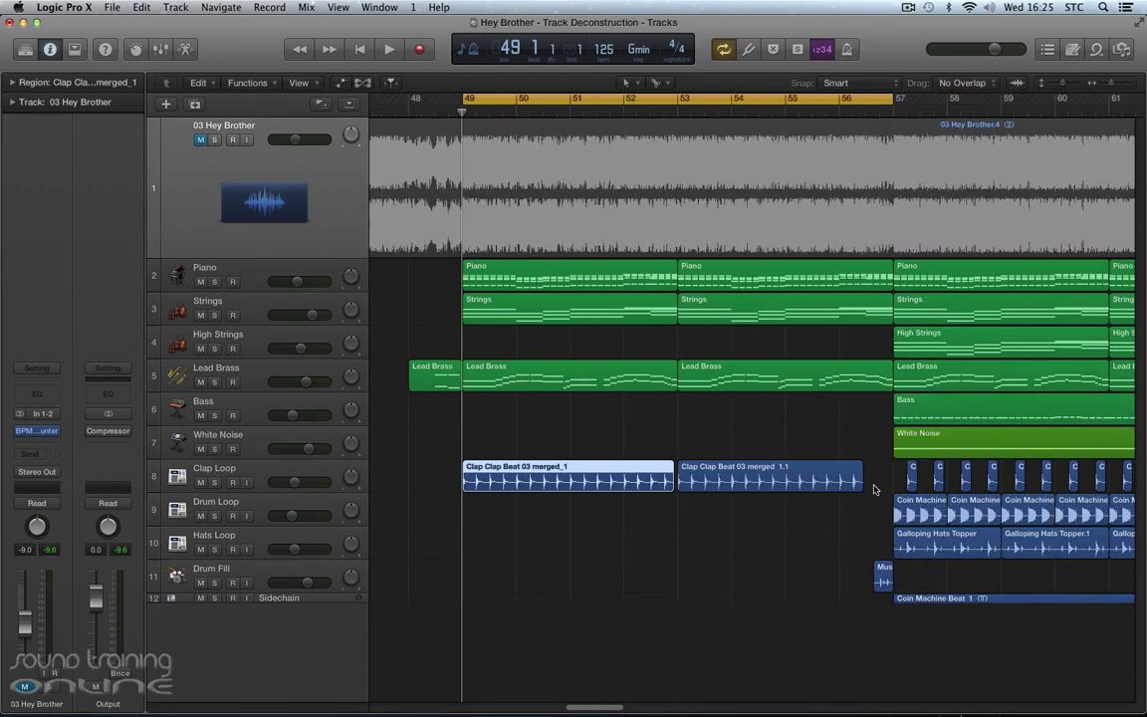
left_click(883, 581)
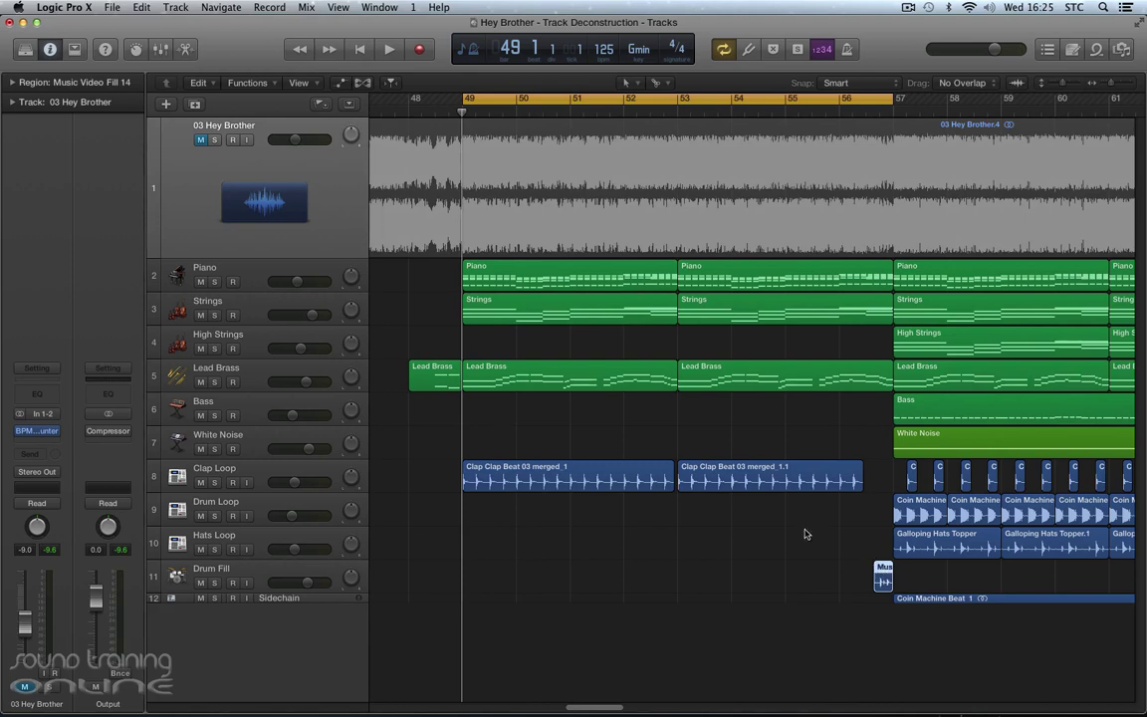
scroll(806, 532, "down", 2)
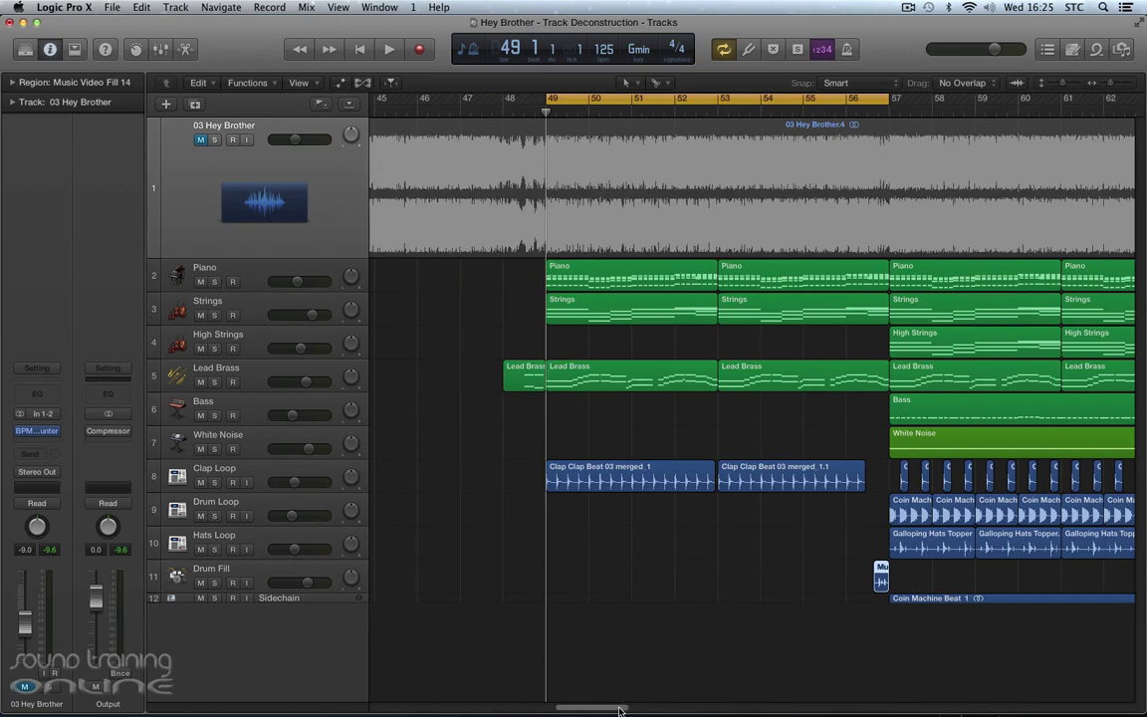
left_click_drag(618, 711, 633, 710)
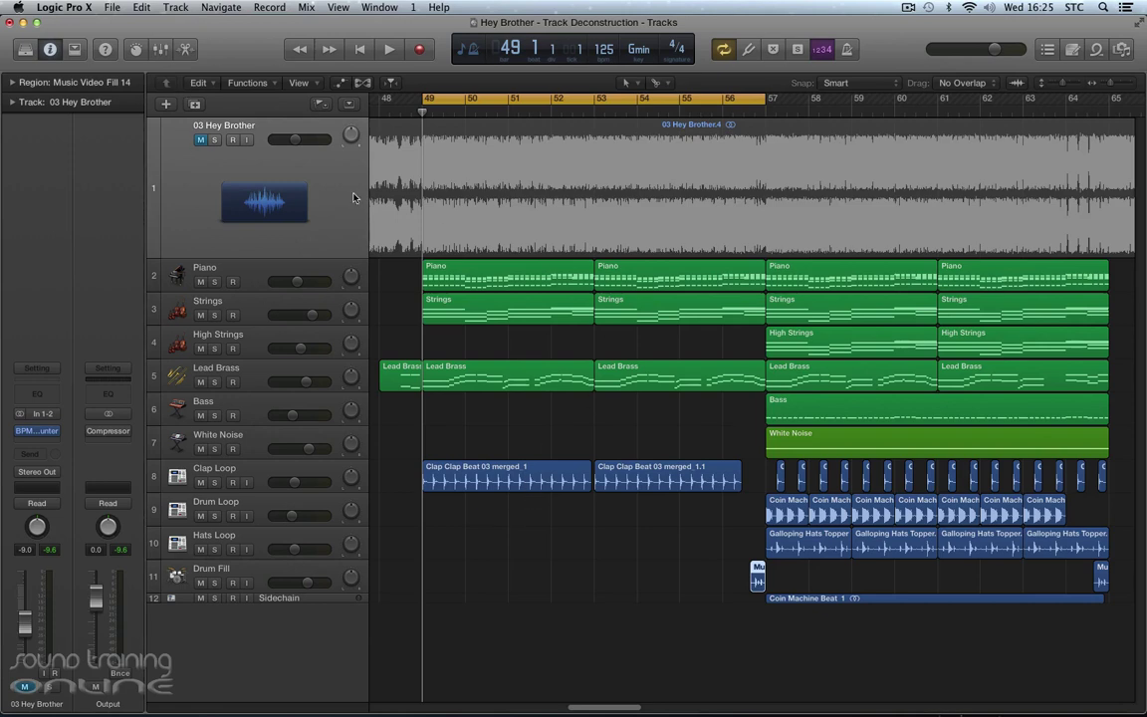
left_click(379, 115)
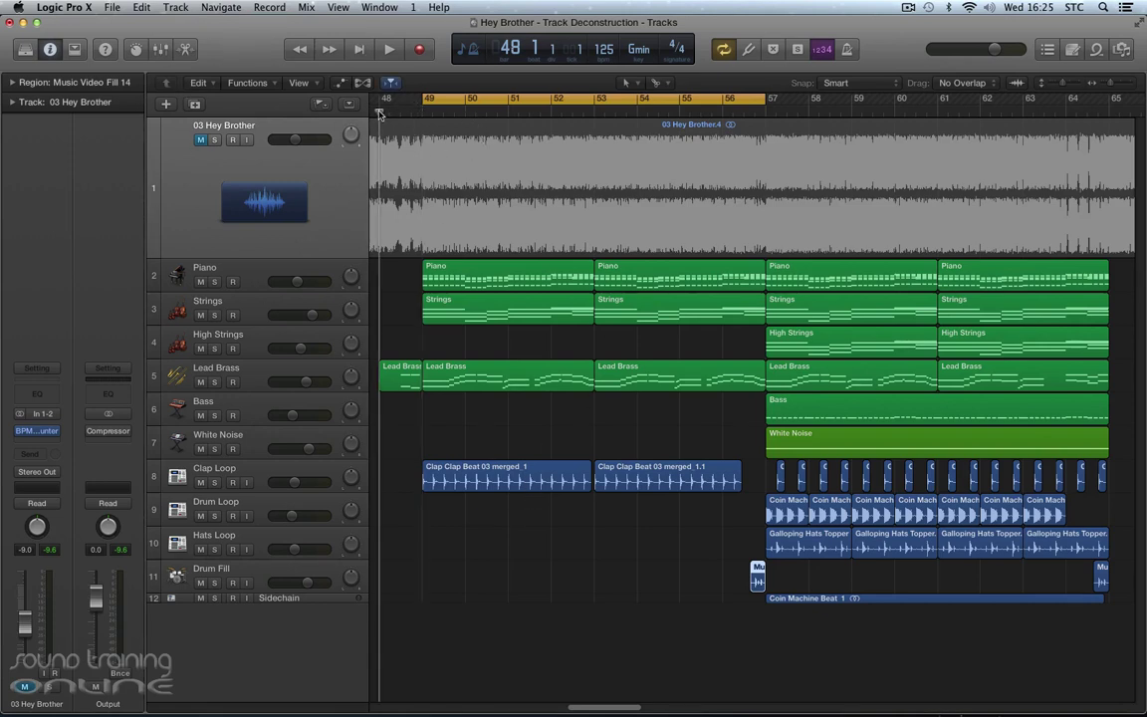
key("space")
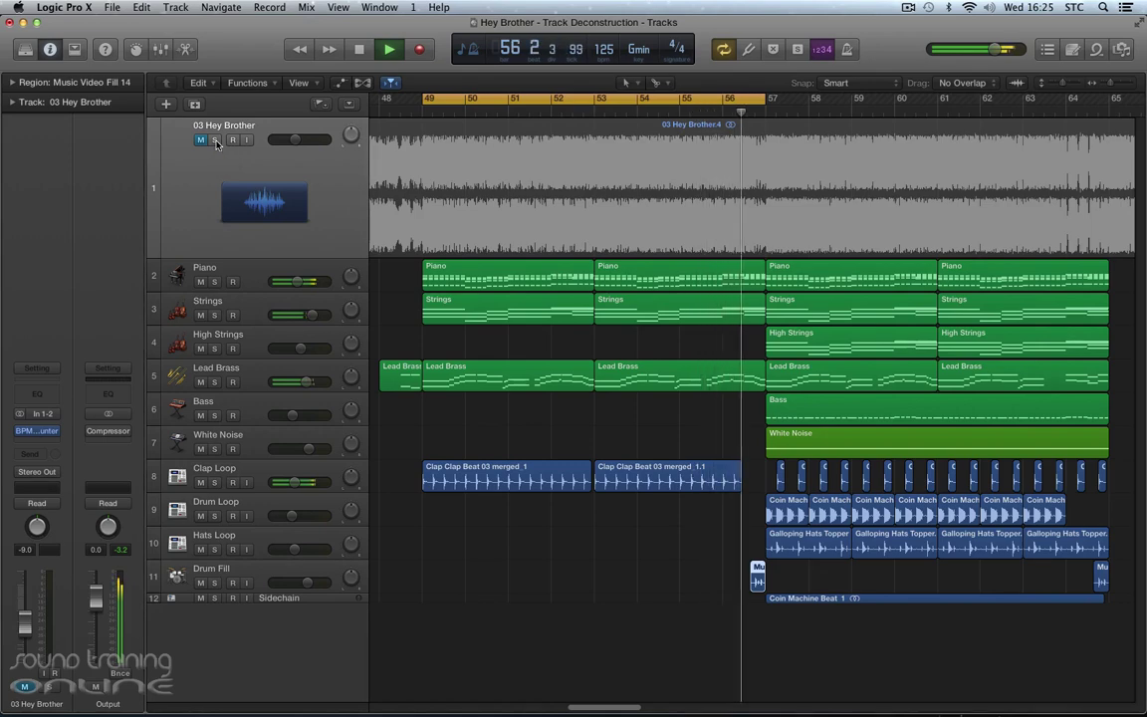
left_click(216, 140)
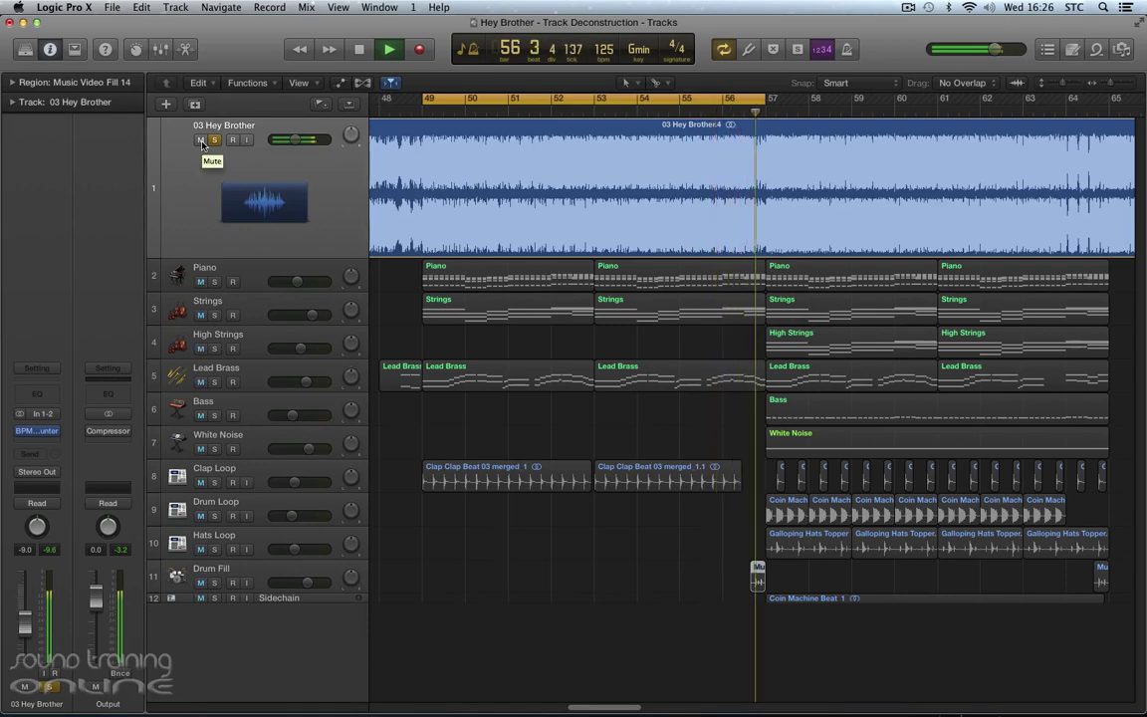
key("space")
left_click(203, 140)
left_click(215, 140)
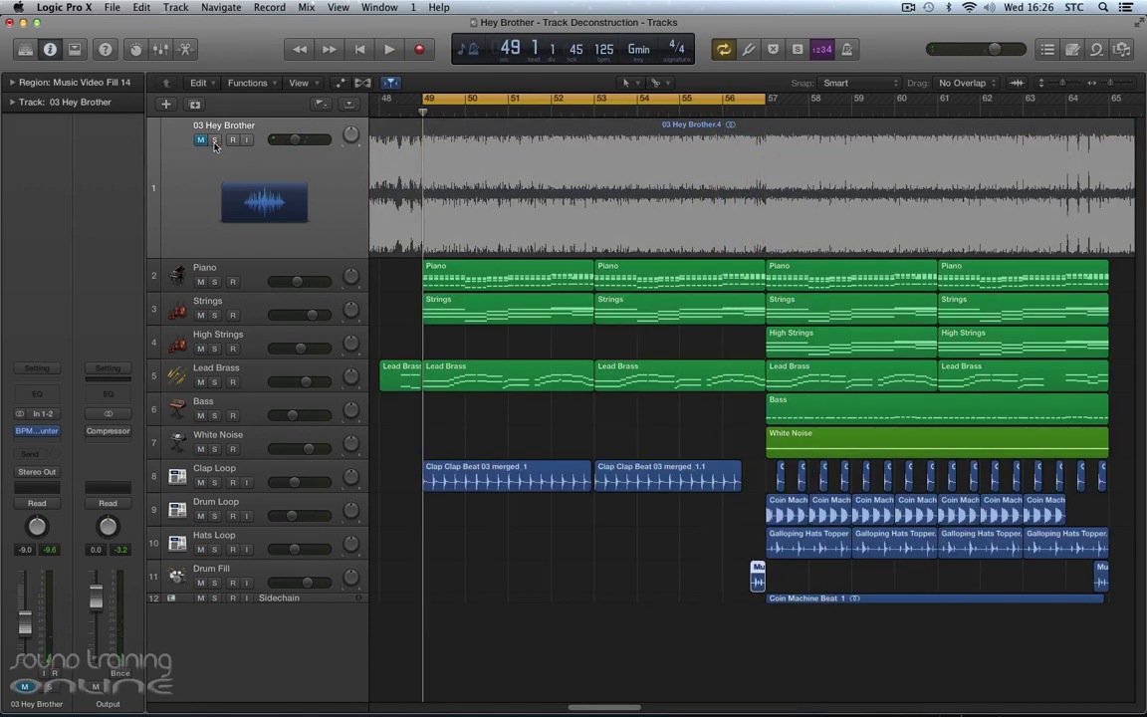
key("space")
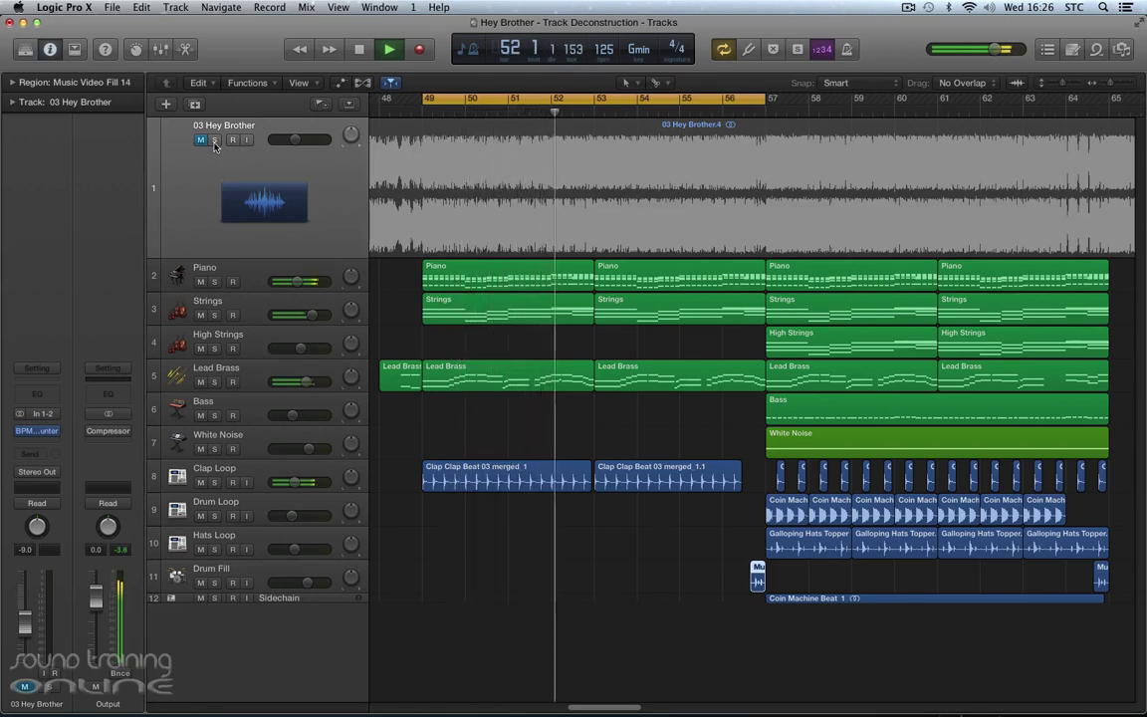
left_click(698, 571)
scroll(698, 571, "down", 3)
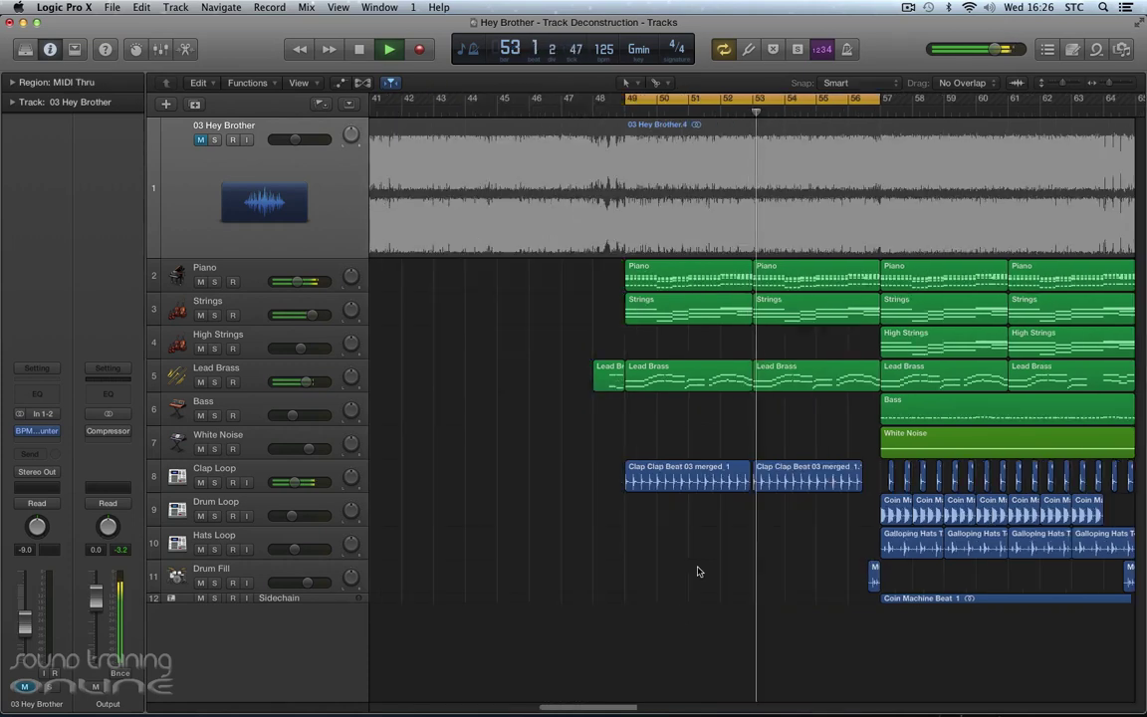
left_click_drag(608, 708, 636, 710)
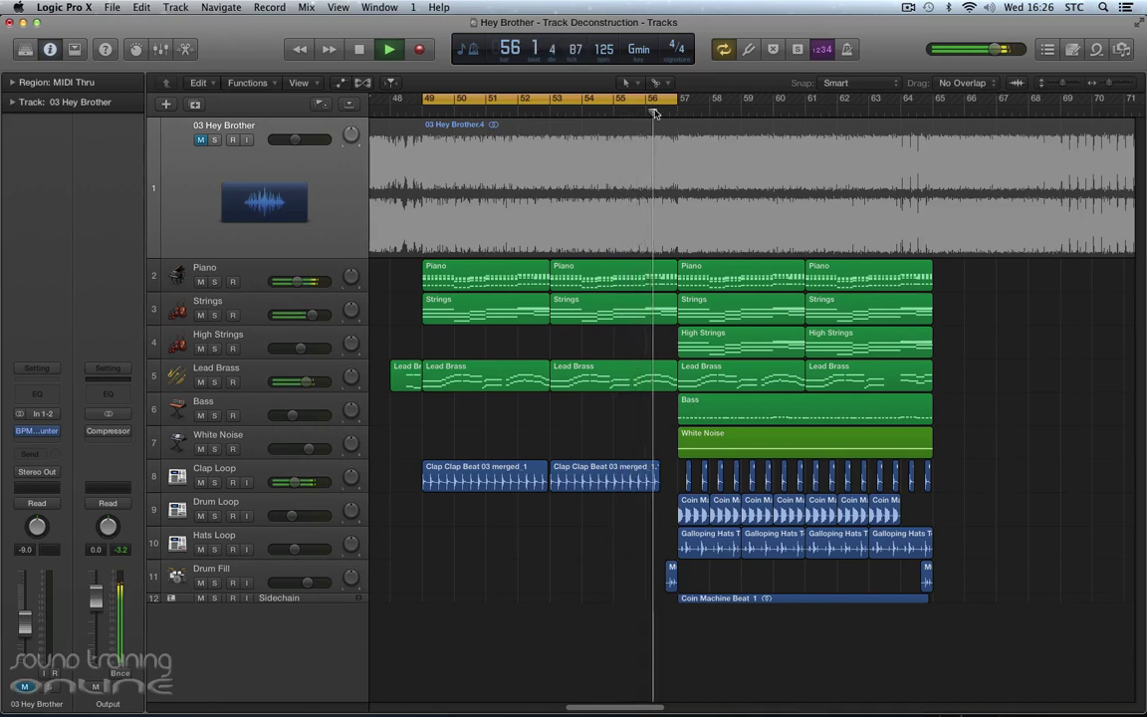
key("space")
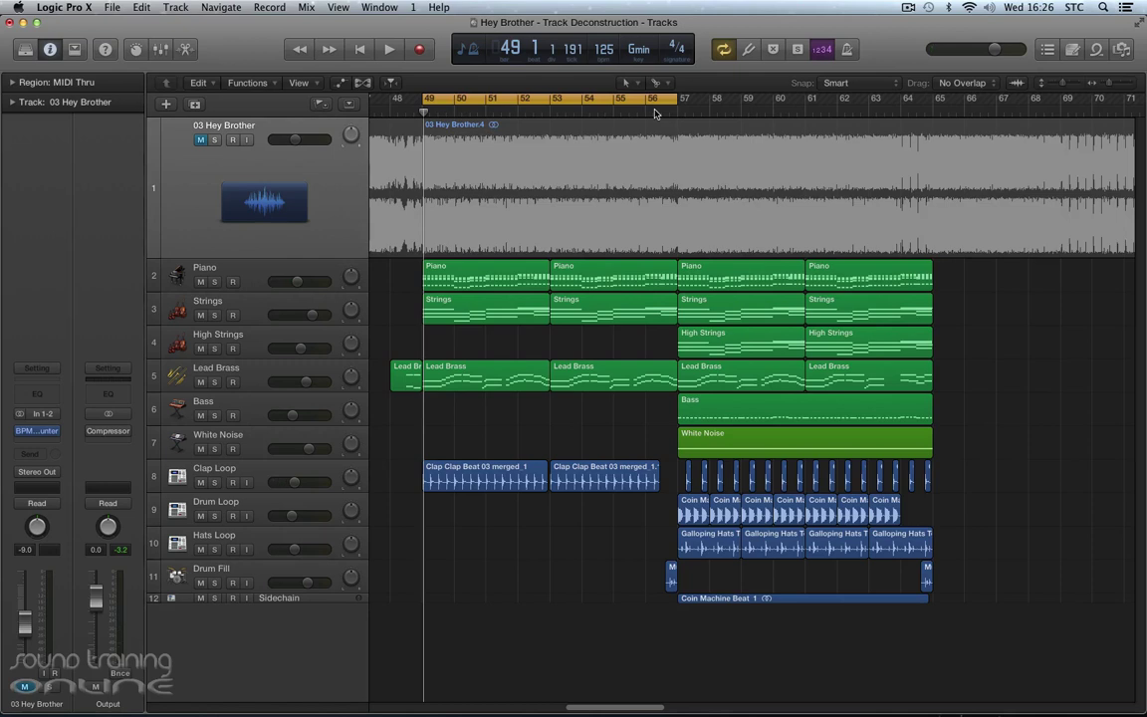
left_click_drag(618, 99, 874, 99)
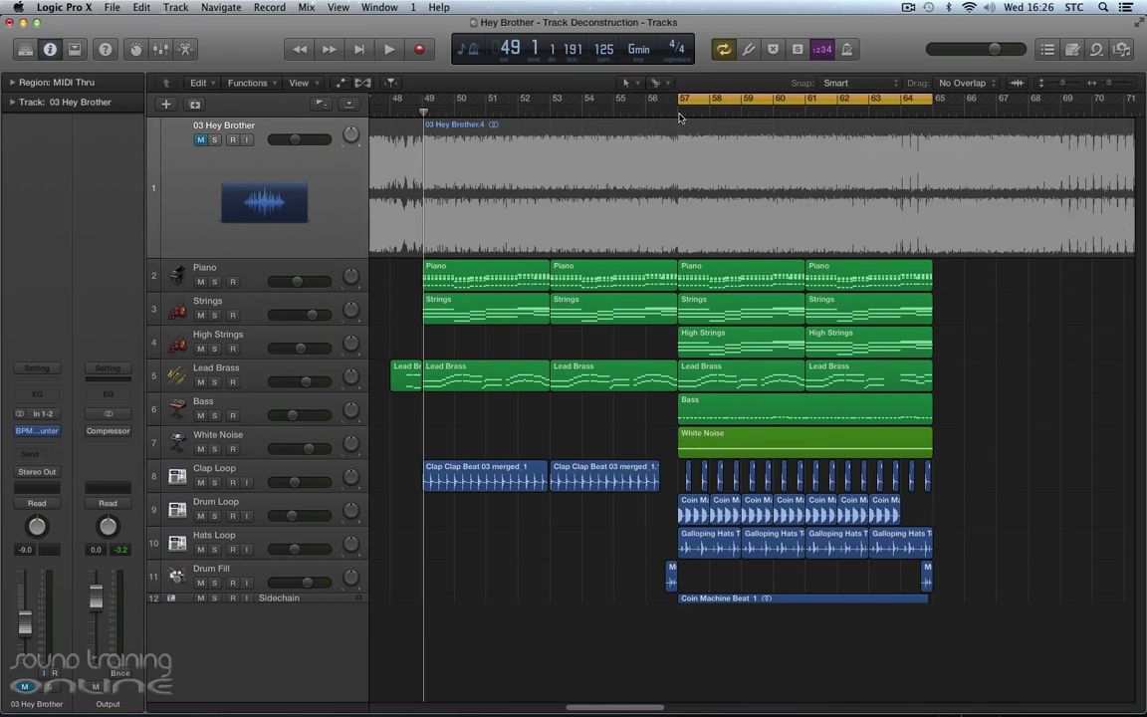
left_click(679, 116)
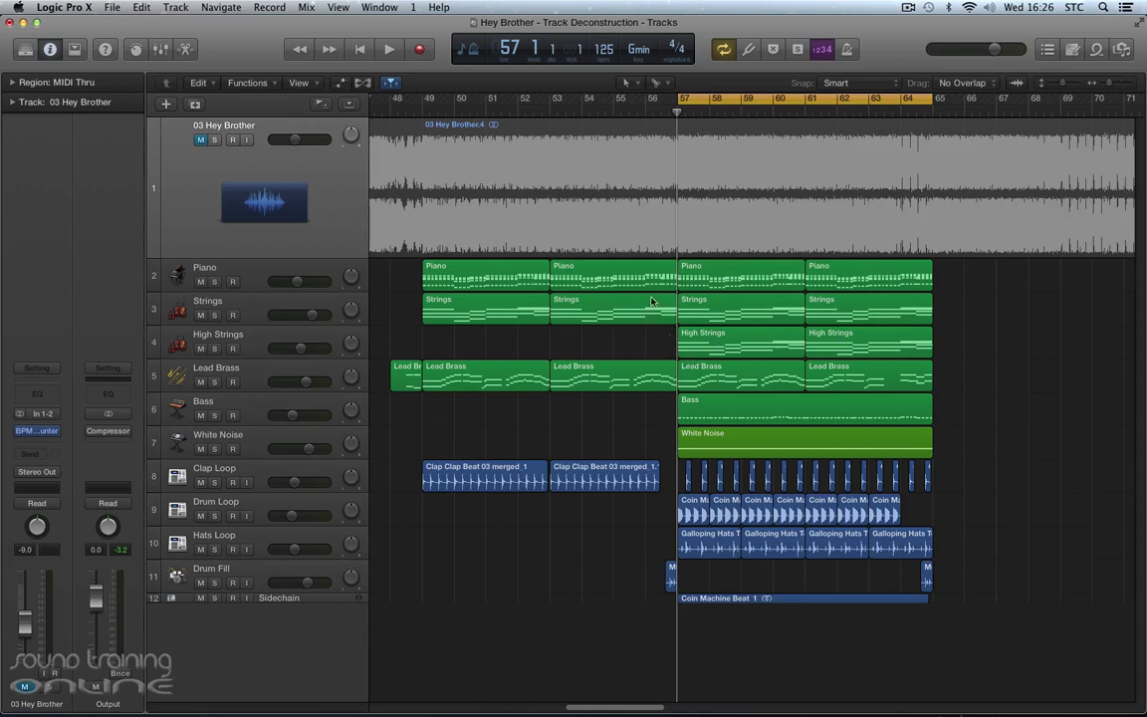
double_click(748, 338)
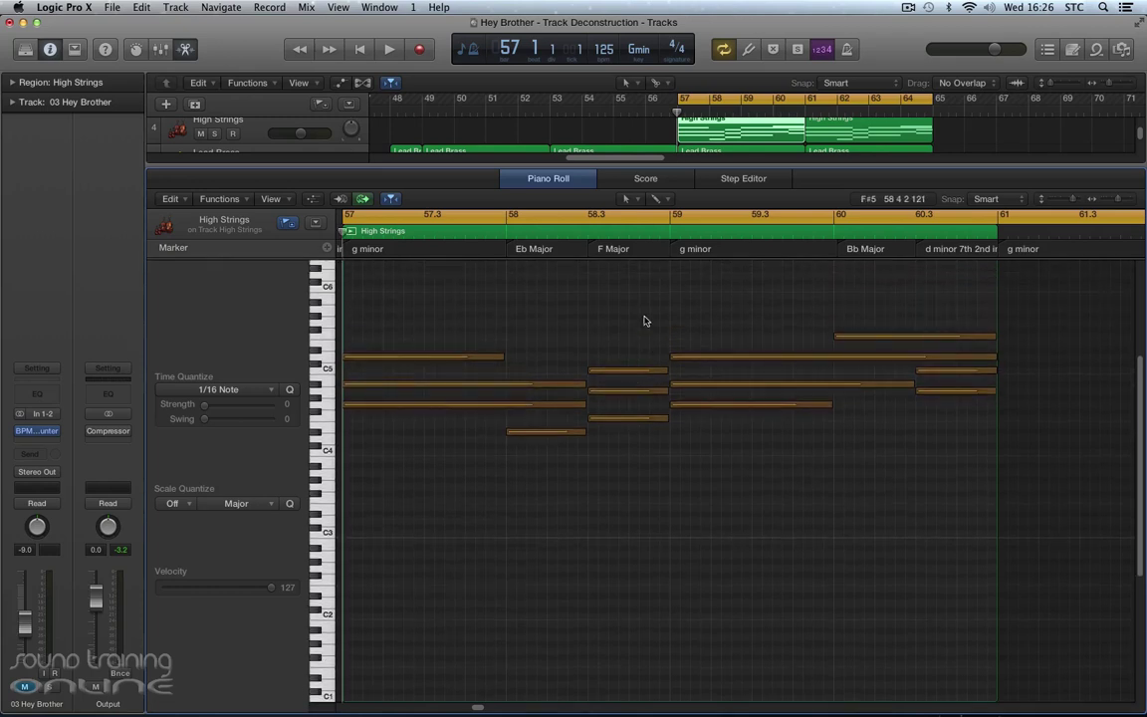
scroll(468, 127, "up", 3)
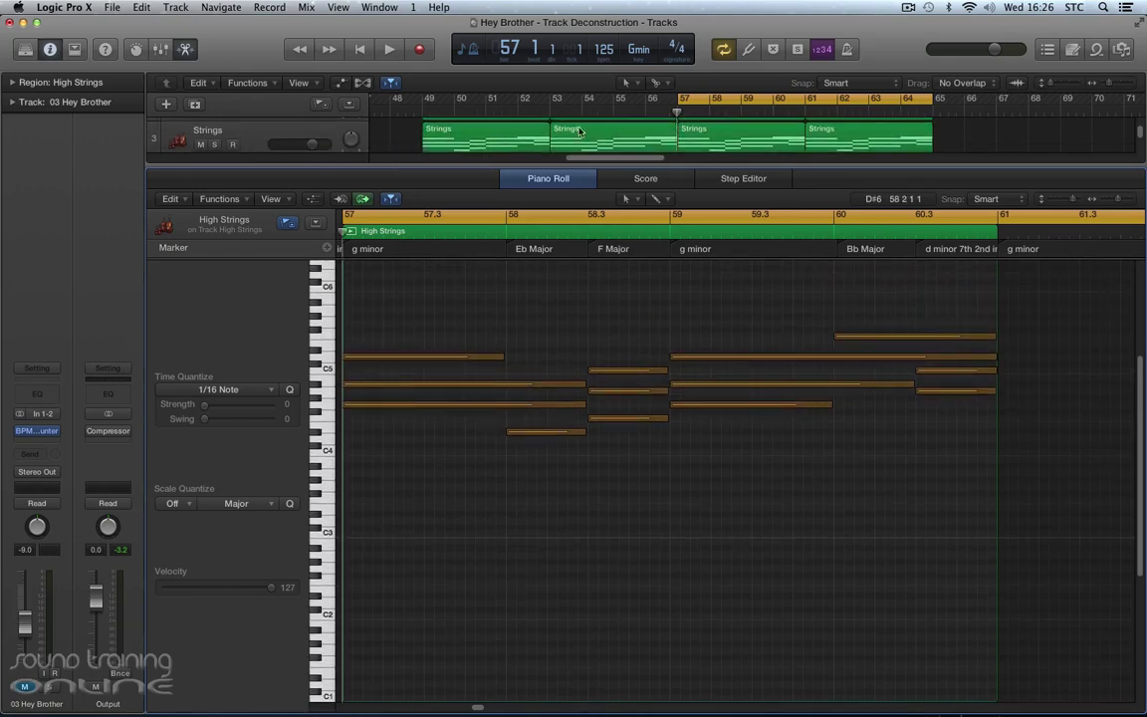
left_click(694, 137, "shift")
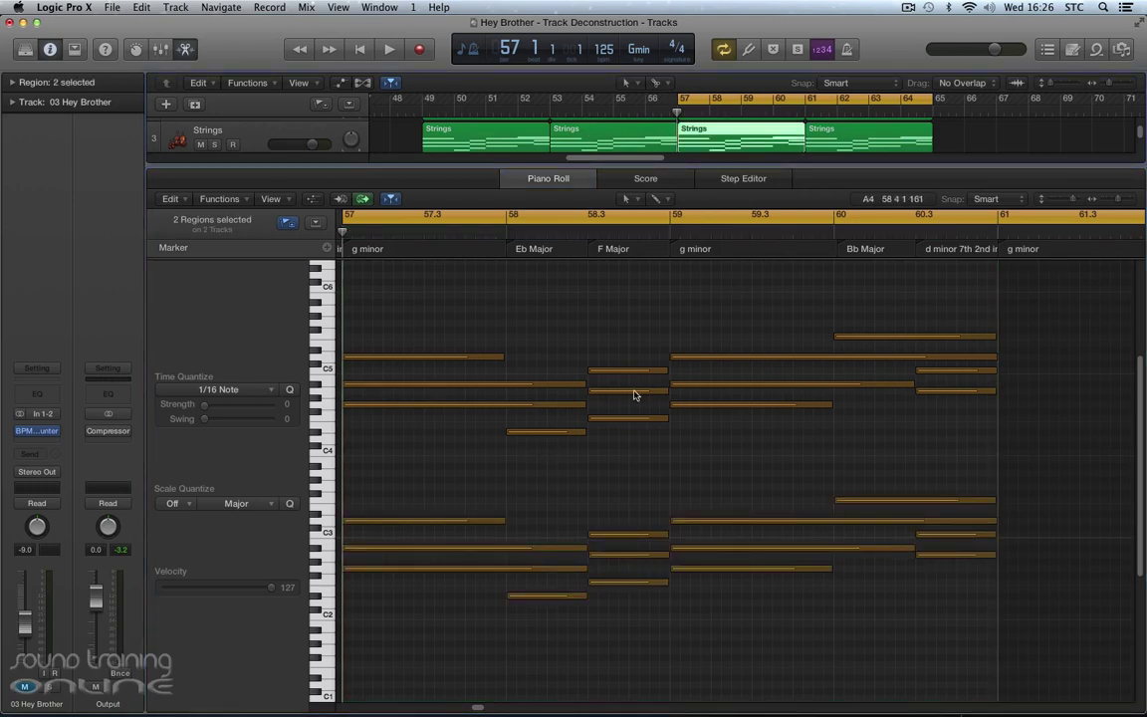
scroll(705, 135, "down", 3)
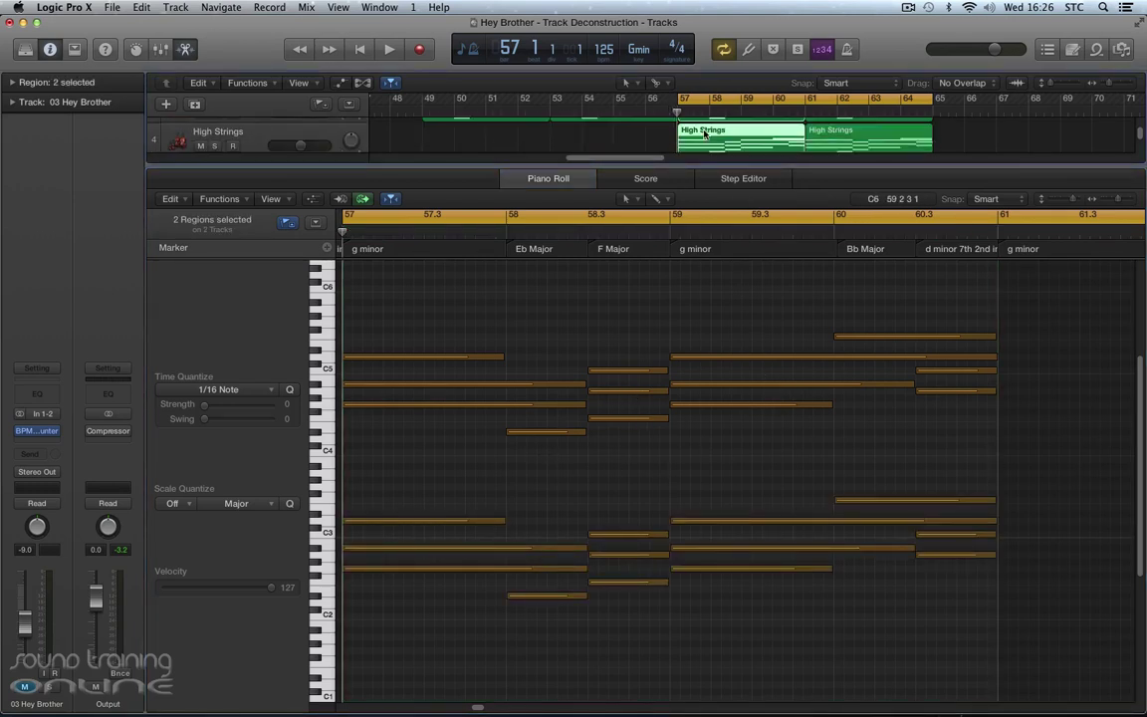
left_click(617, 140)
key("e")
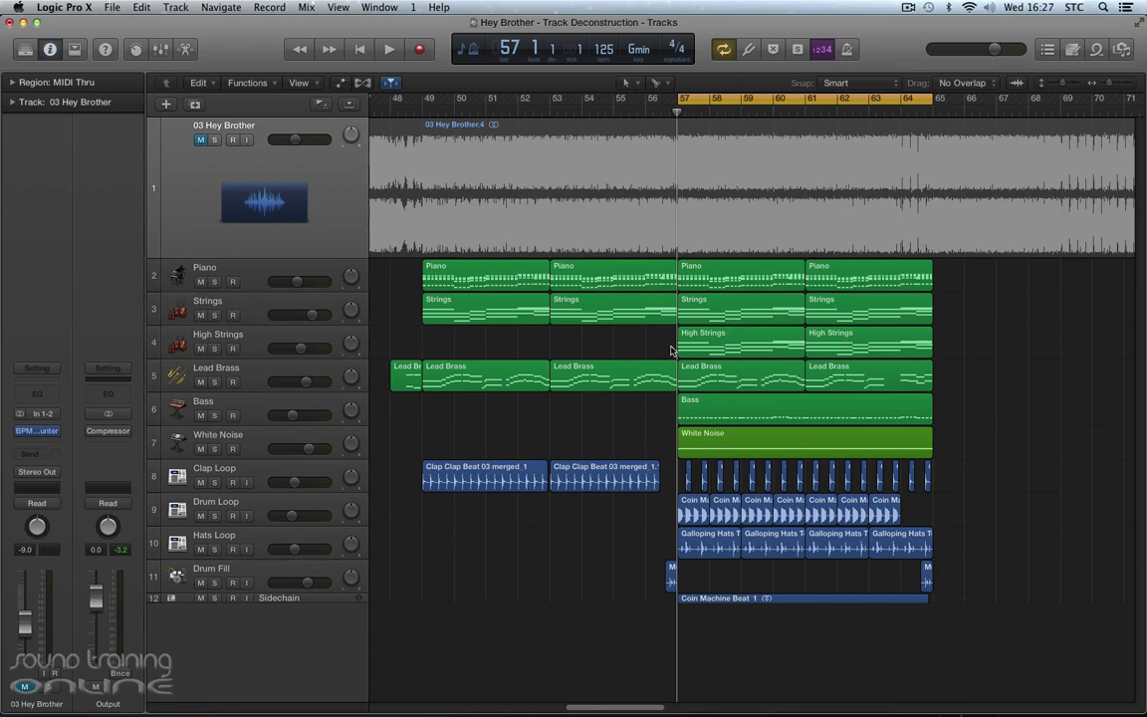
left_click(895, 382)
double_click(891, 382)
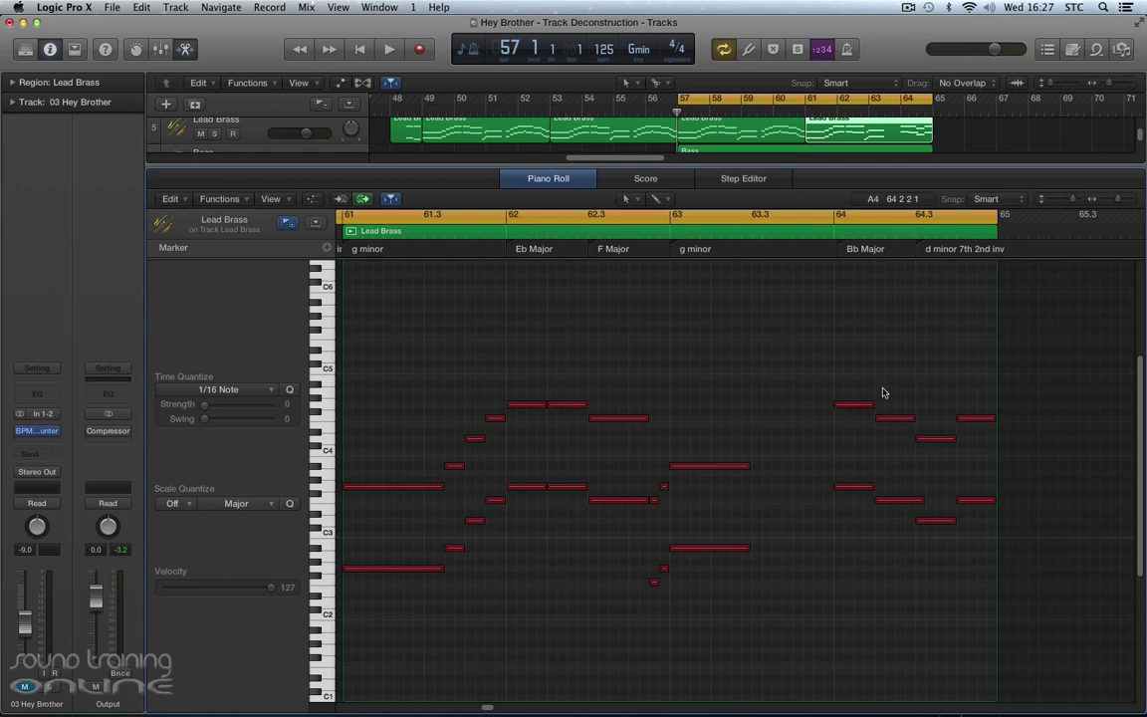
key("e")
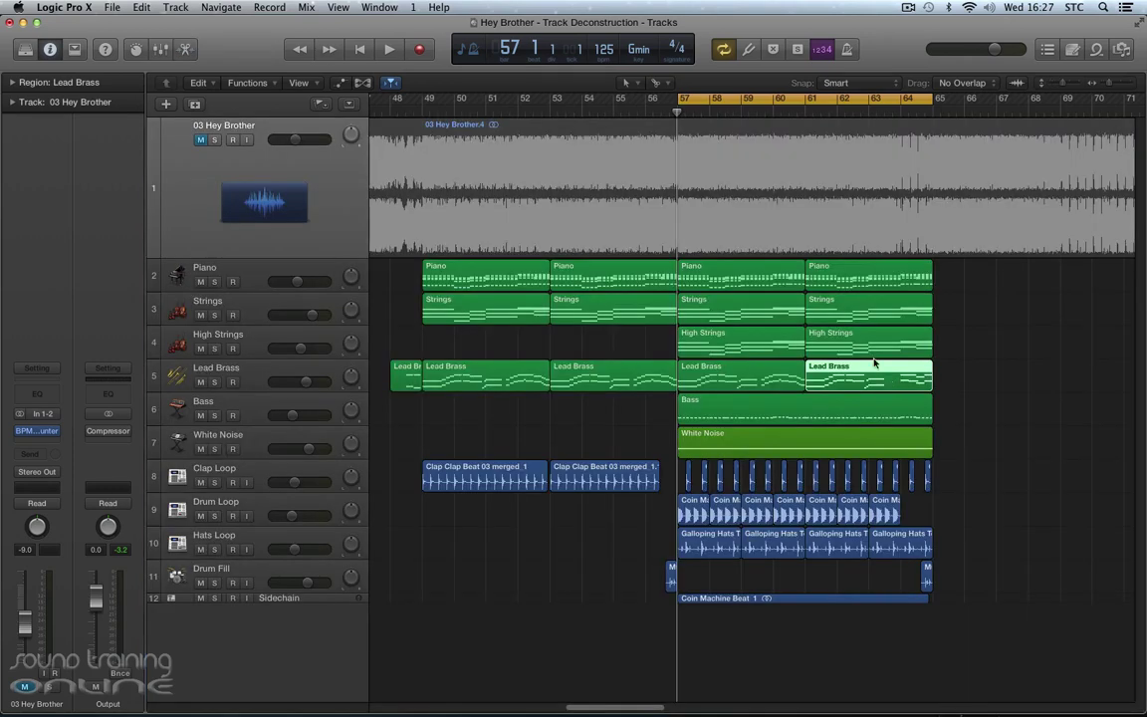
left_click(808, 113)
key("space")
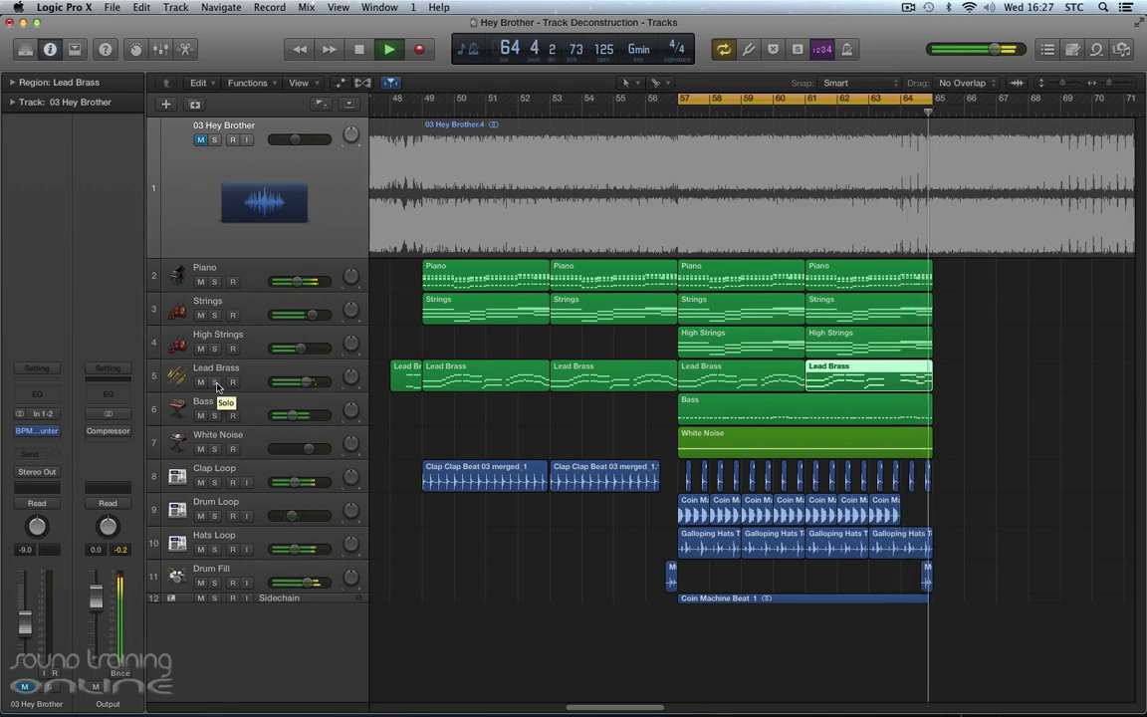
key("space")
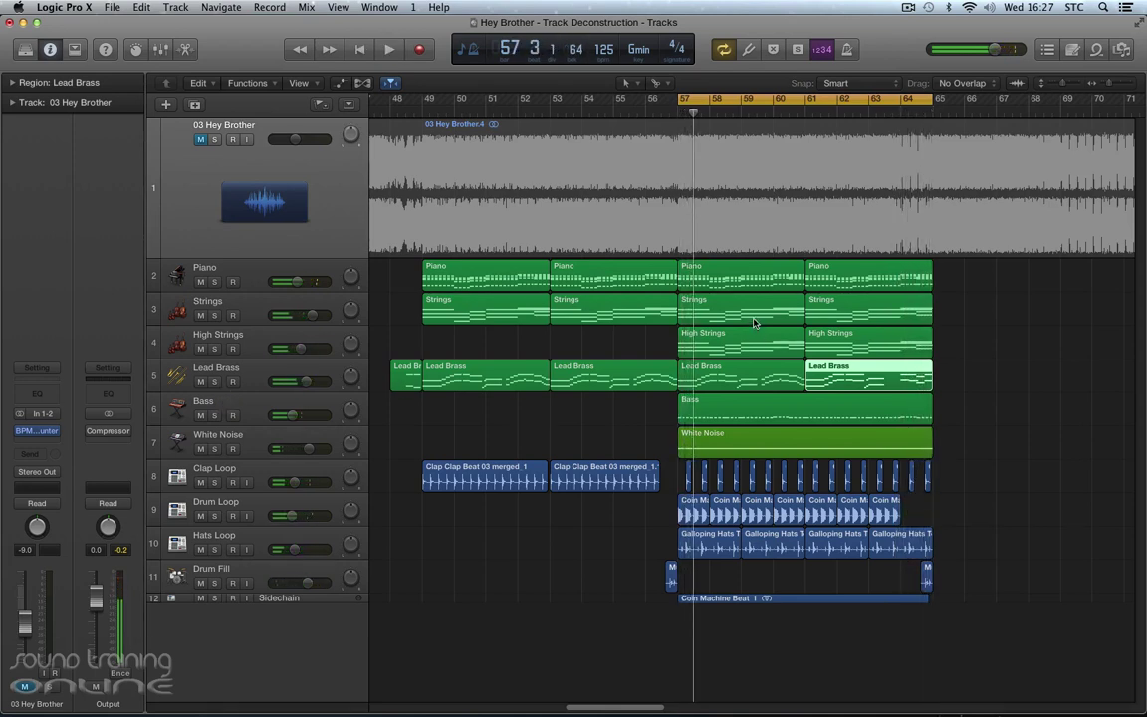
left_click(679, 116)
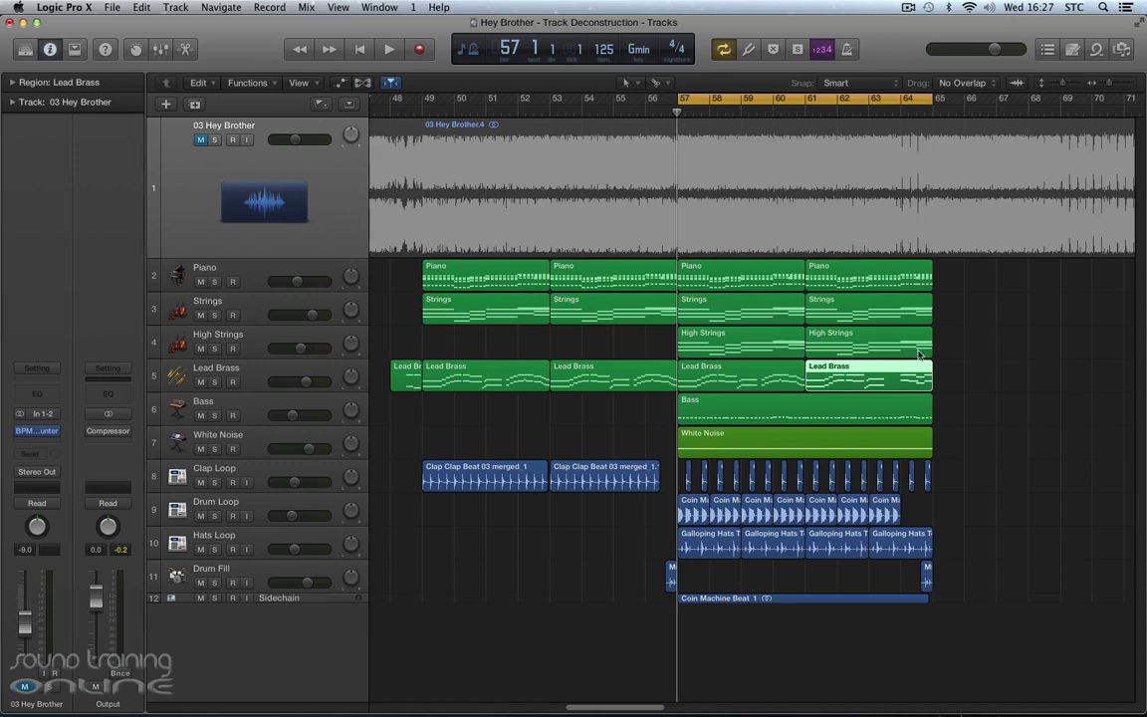
double_click(743, 415)
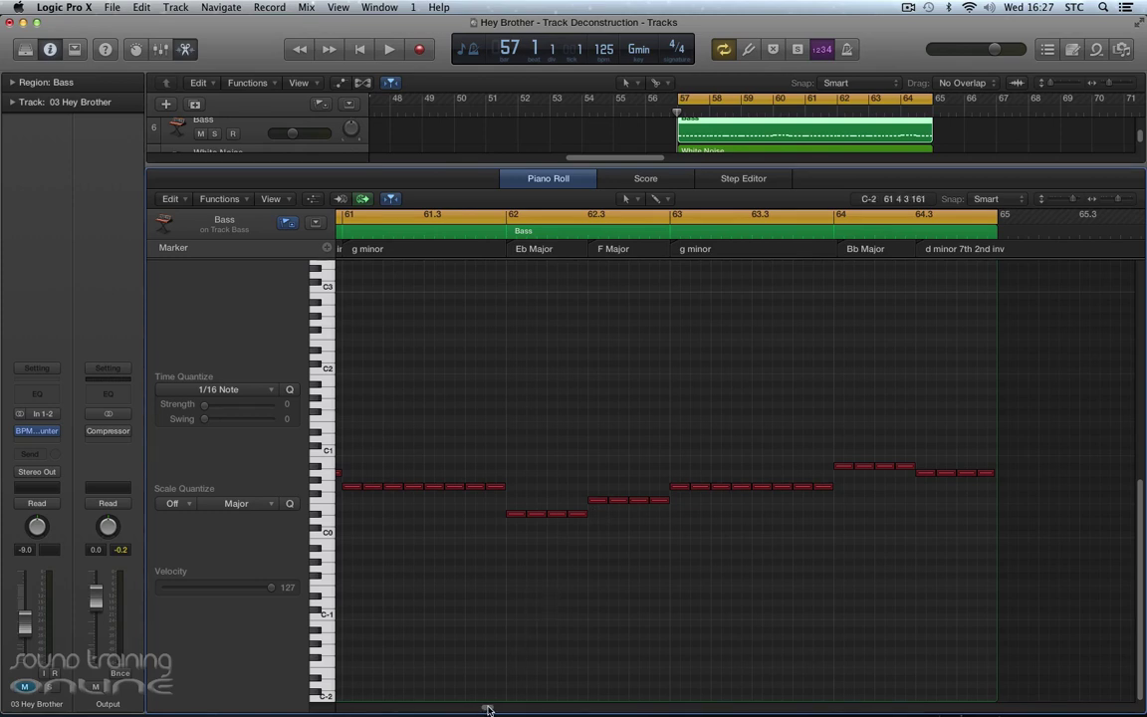
left_click_drag(488, 709, 481, 706)
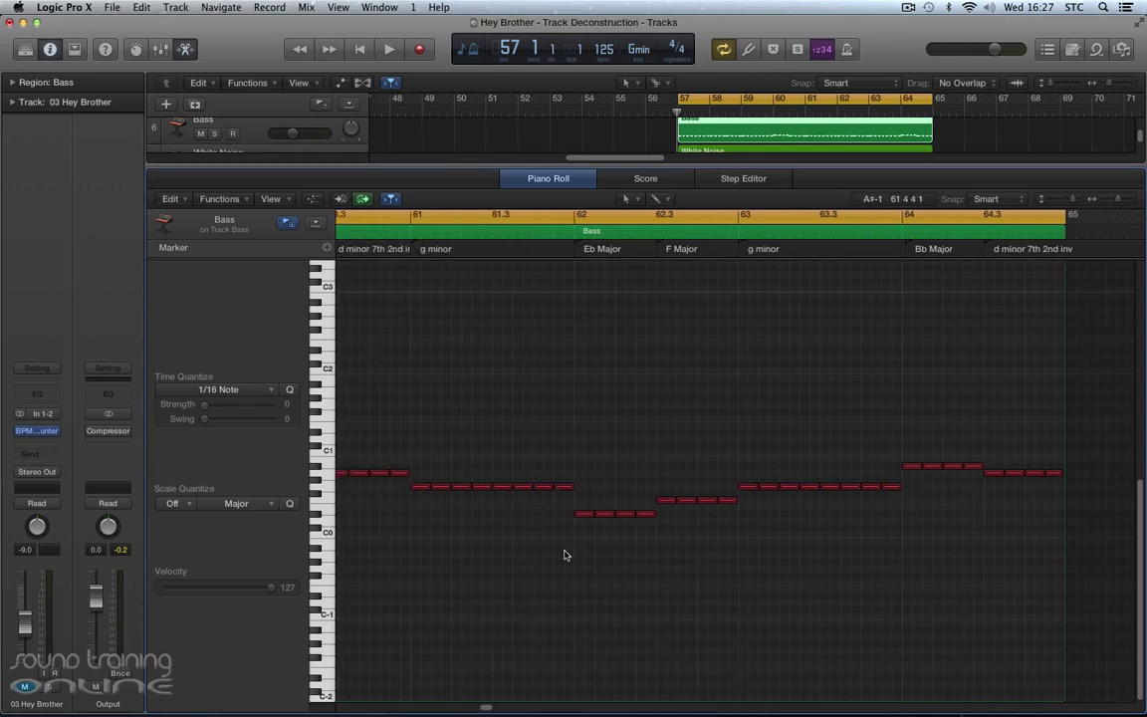
left_click_drag(617, 708, 605, 706)
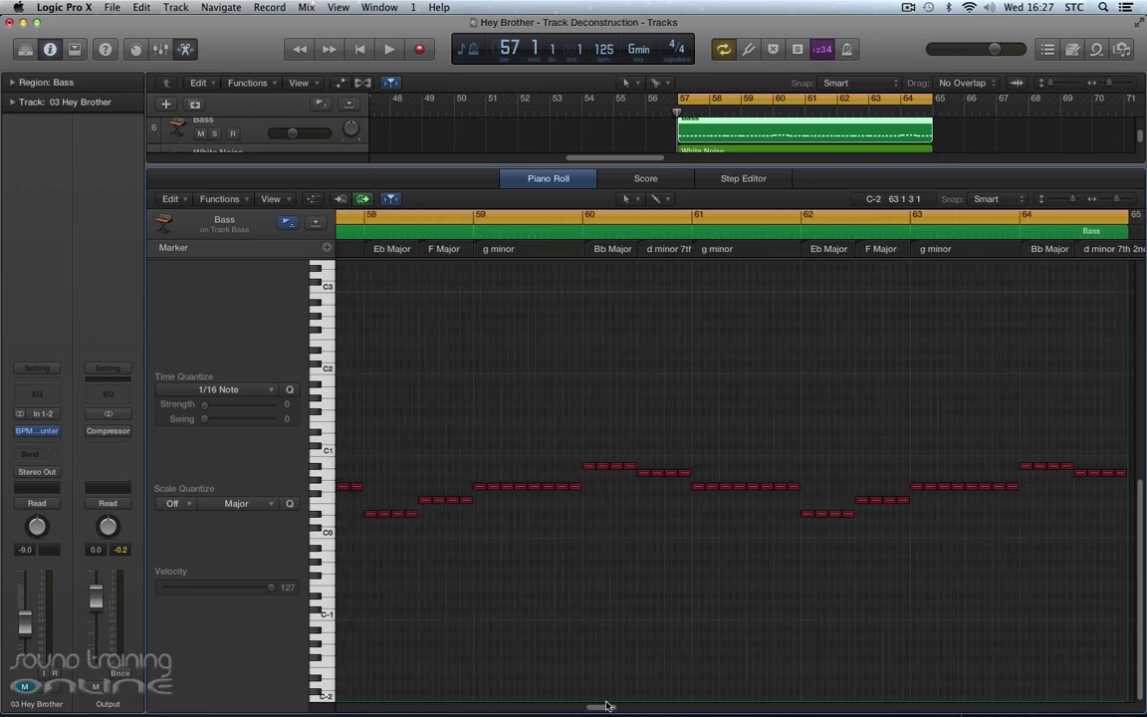
key("super+Left")
left_click_drag(607, 710, 601, 711)
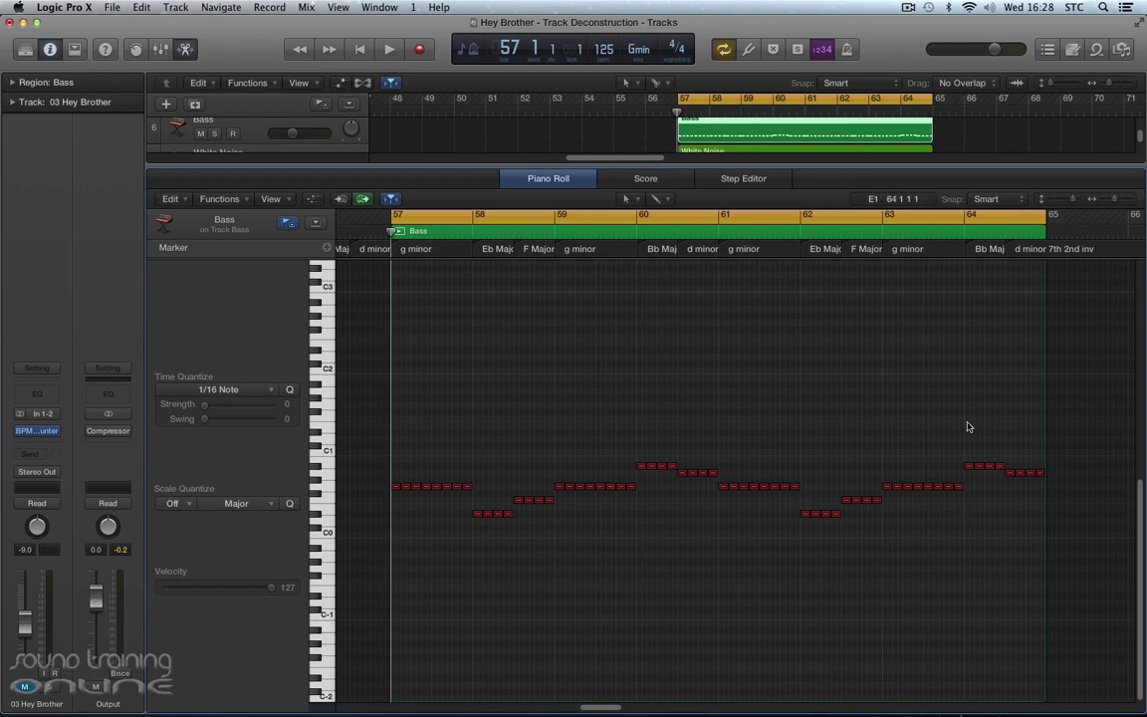
key("e")
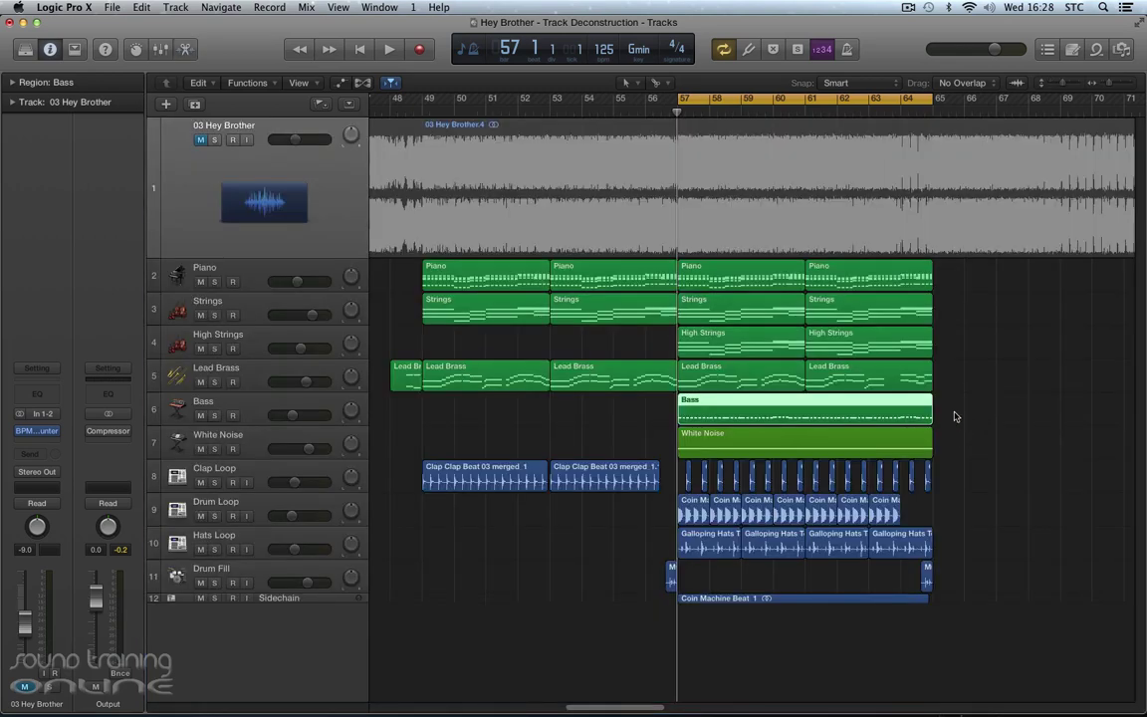
left_click(746, 438)
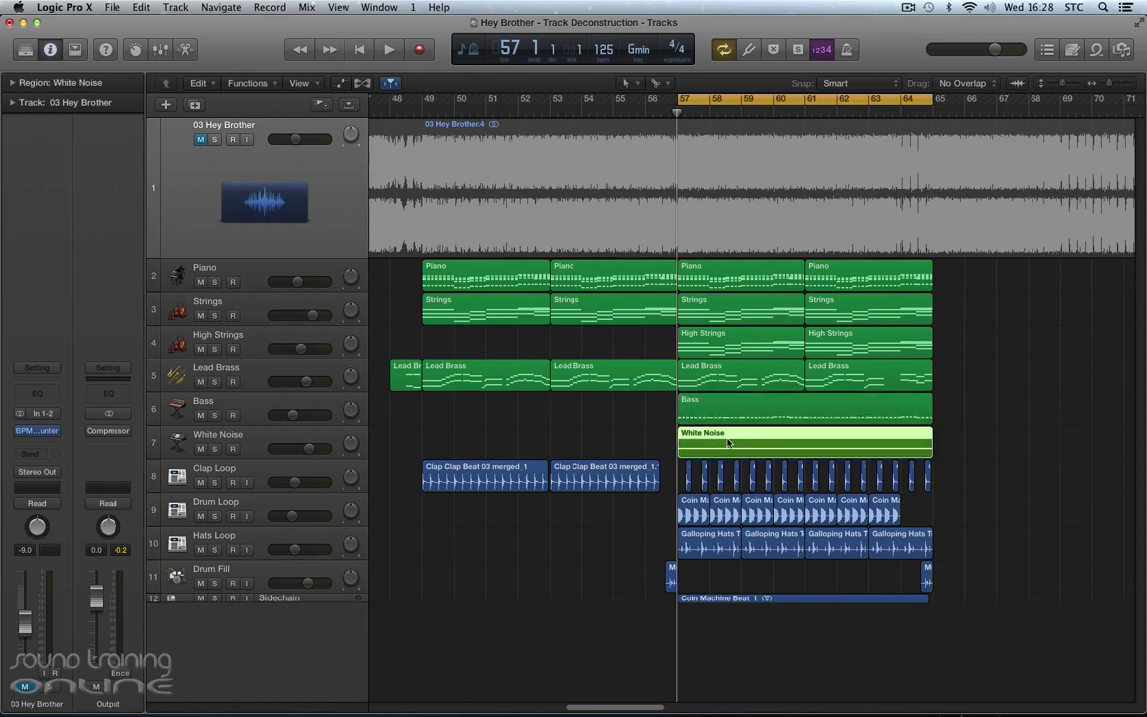
double_click(728, 443)
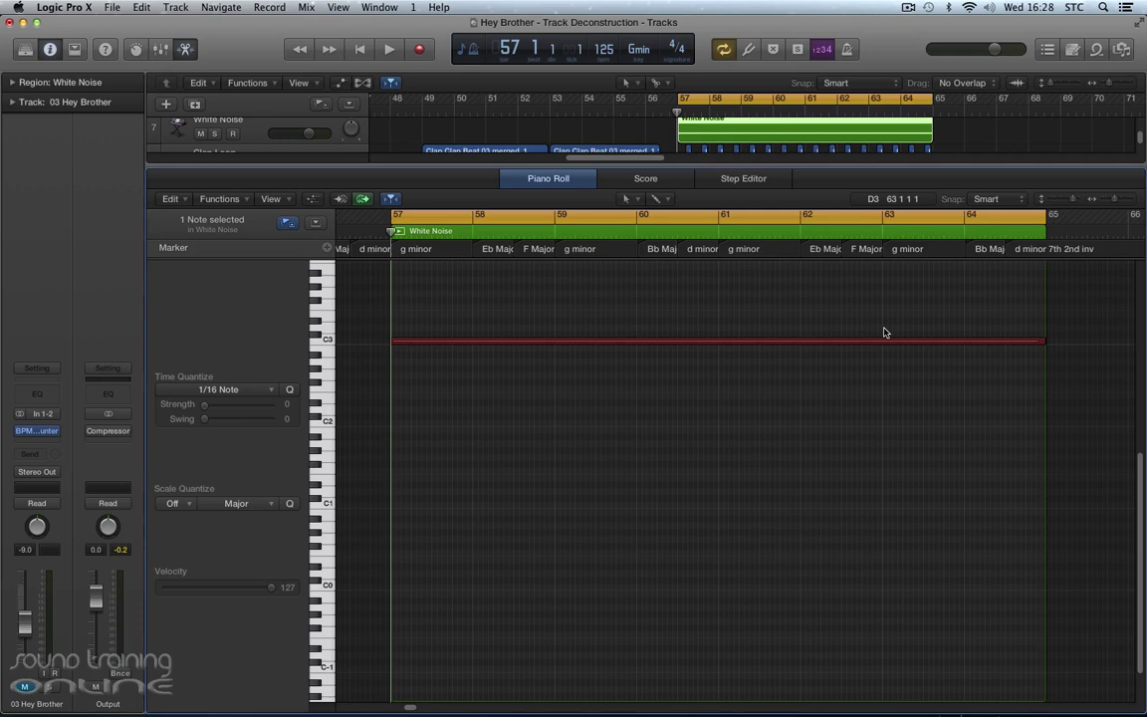
key("e")
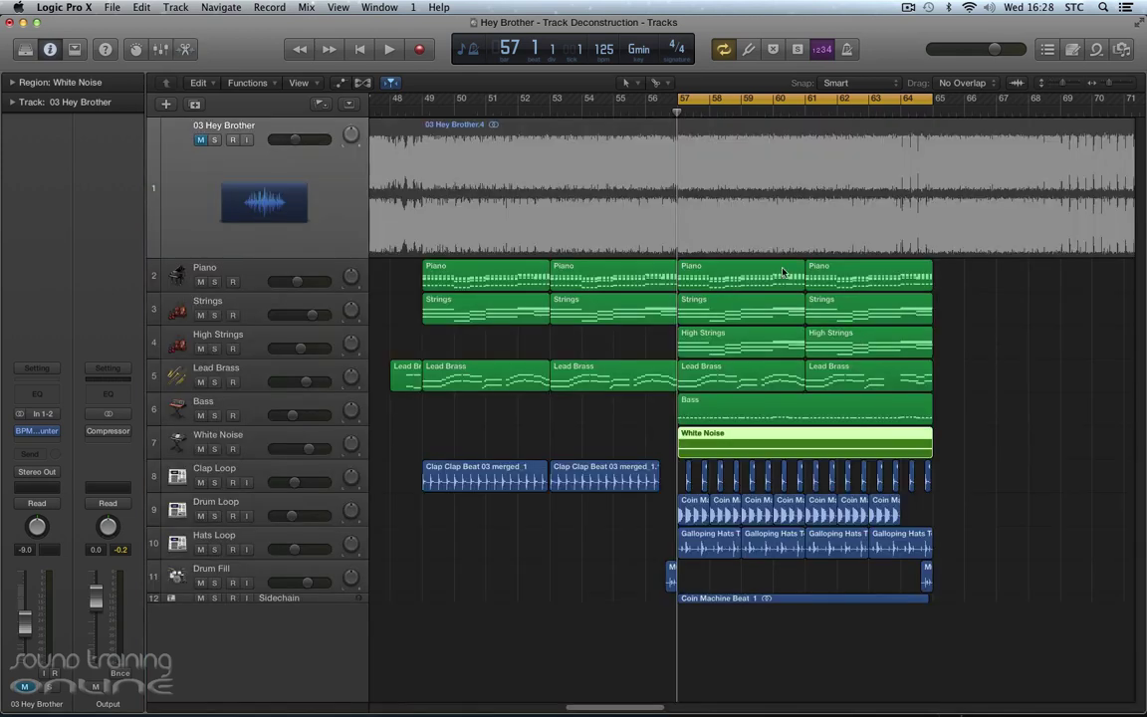
left_click(213, 139)
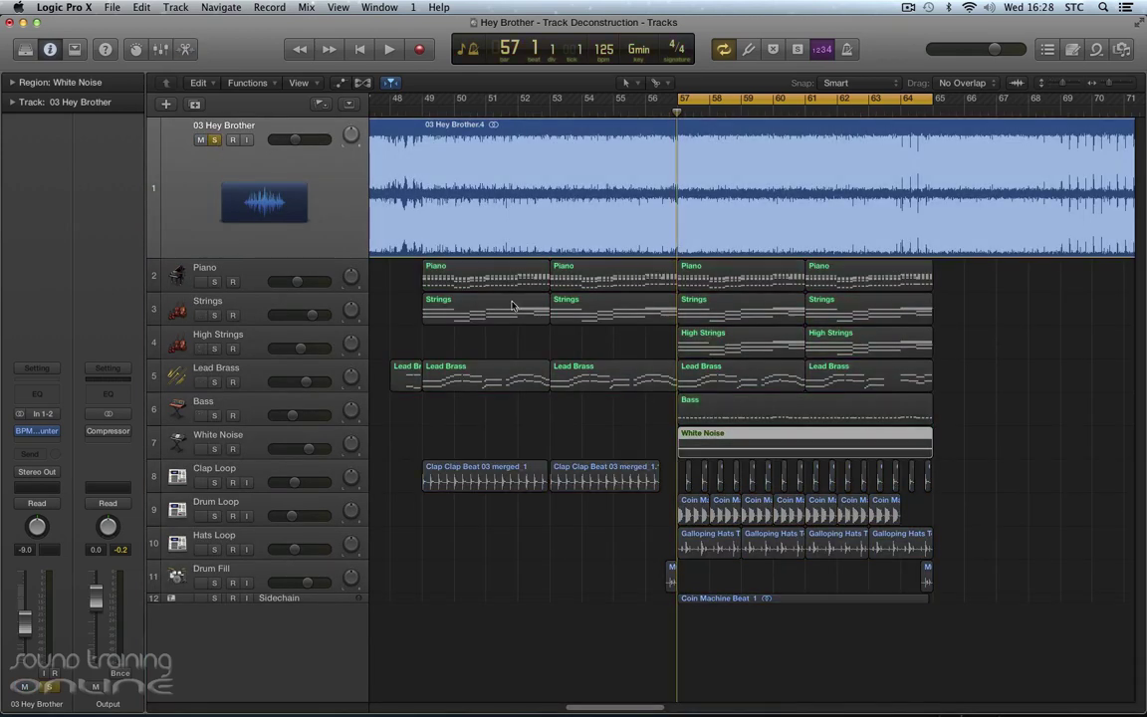
key("space")
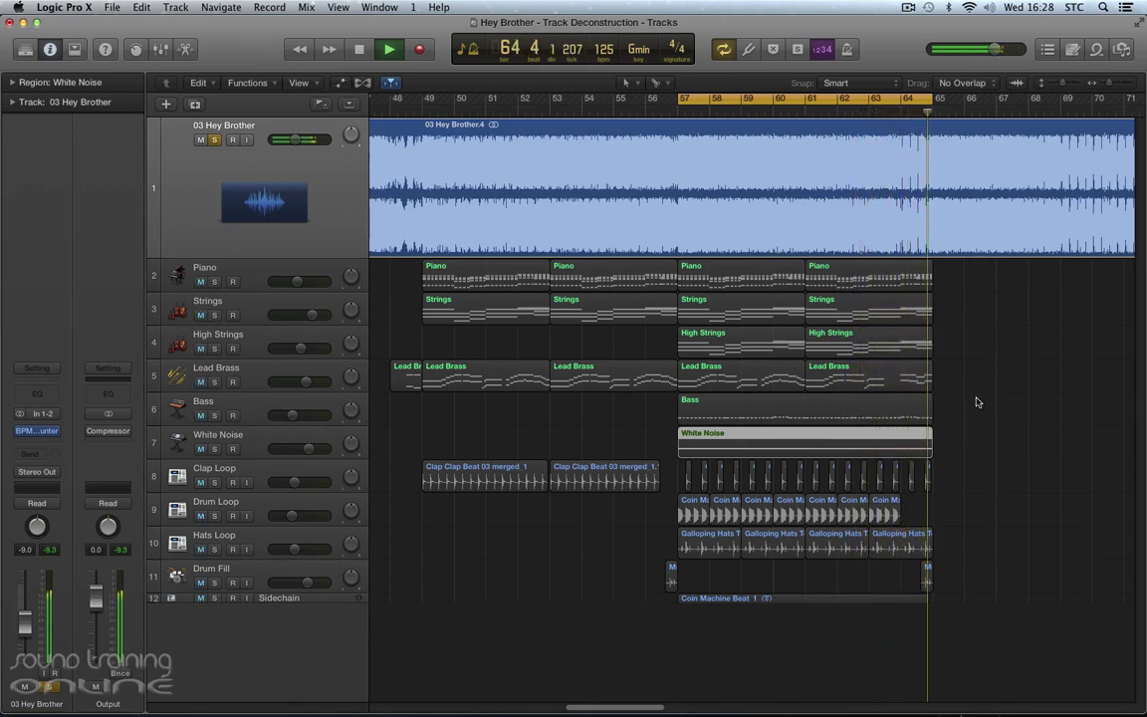
key("space")
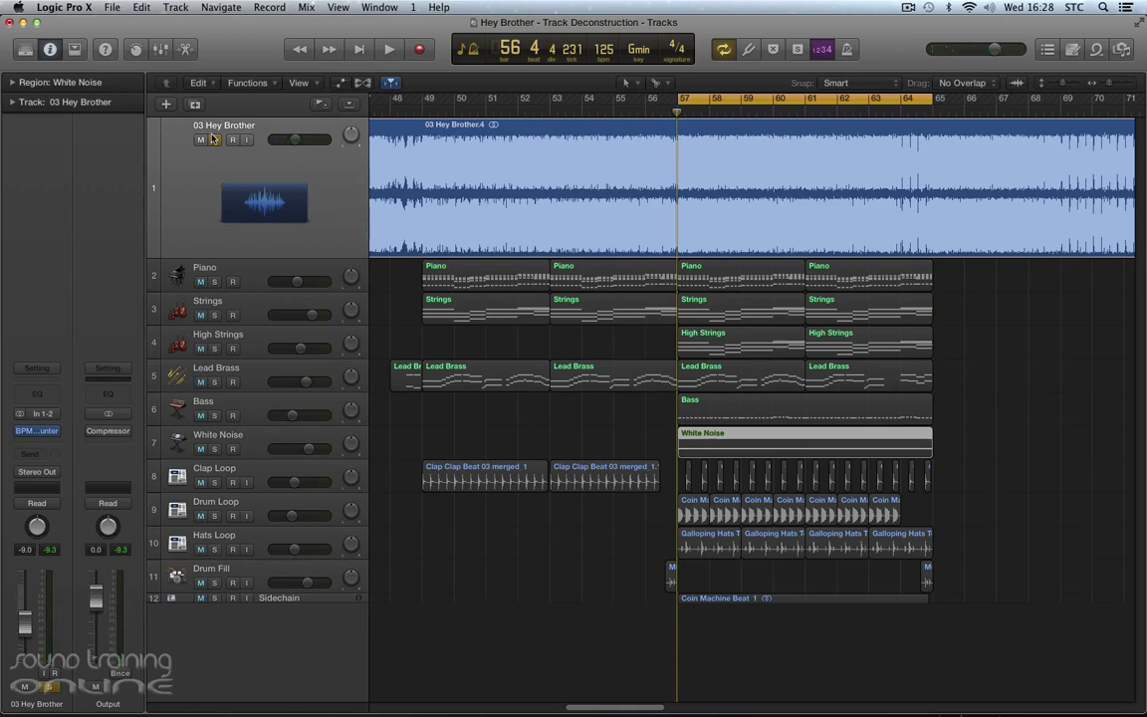
left_click(214, 141)
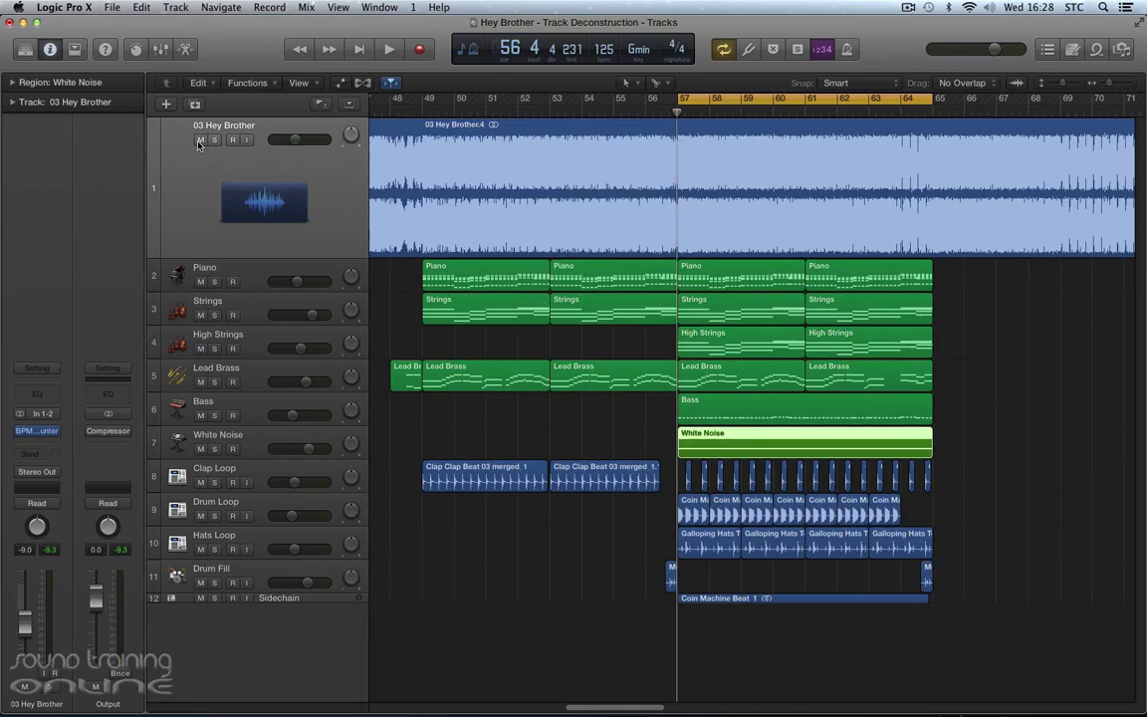
left_click(200, 141)
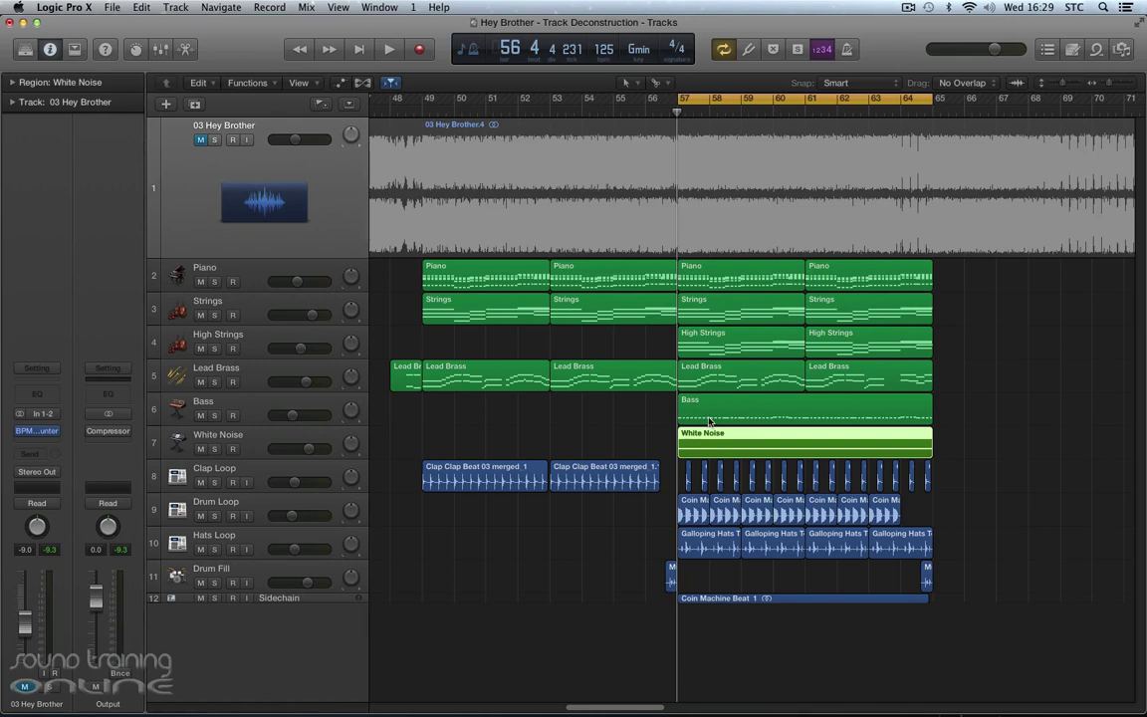
scroll(685, 474, "up", 2)
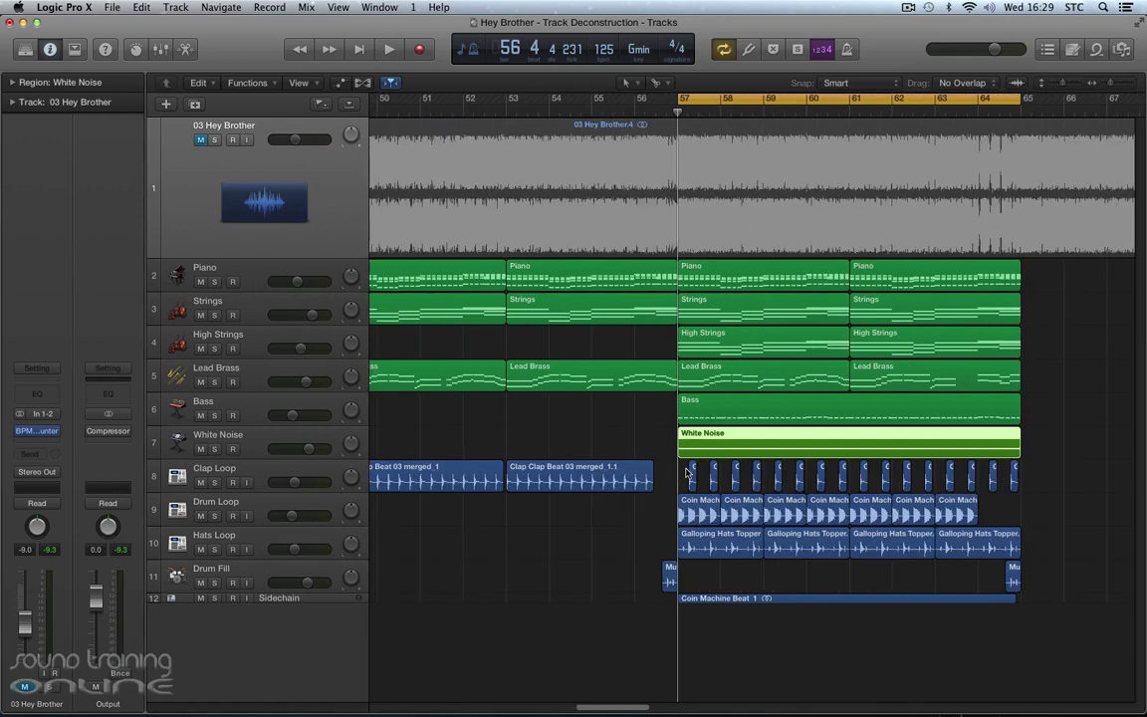
scroll(686, 474, "up", 2)
scroll(685, 474, "up", 2)
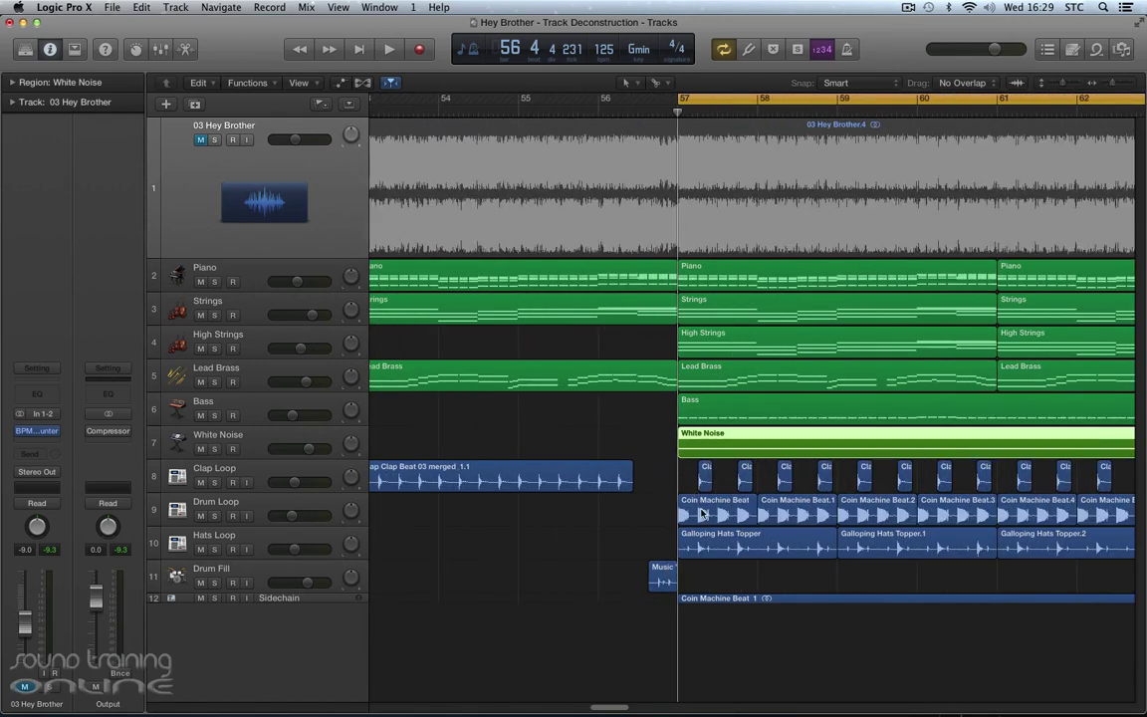
left_click(710, 508)
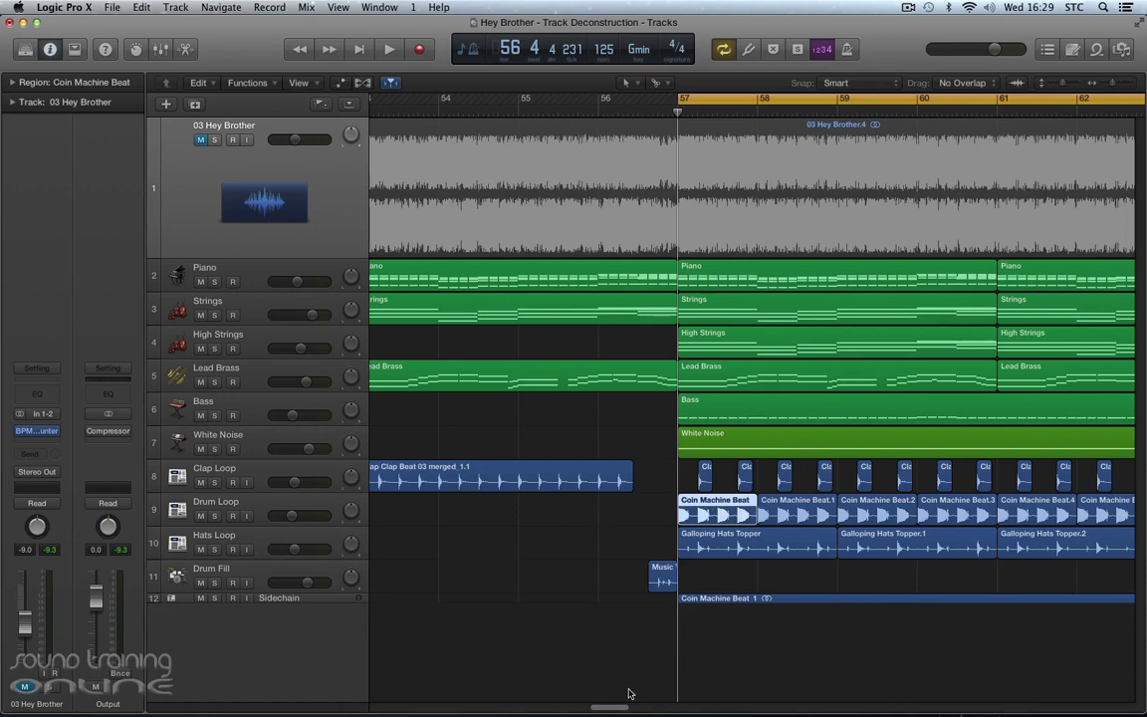
left_click_drag(618, 709, 625, 709)
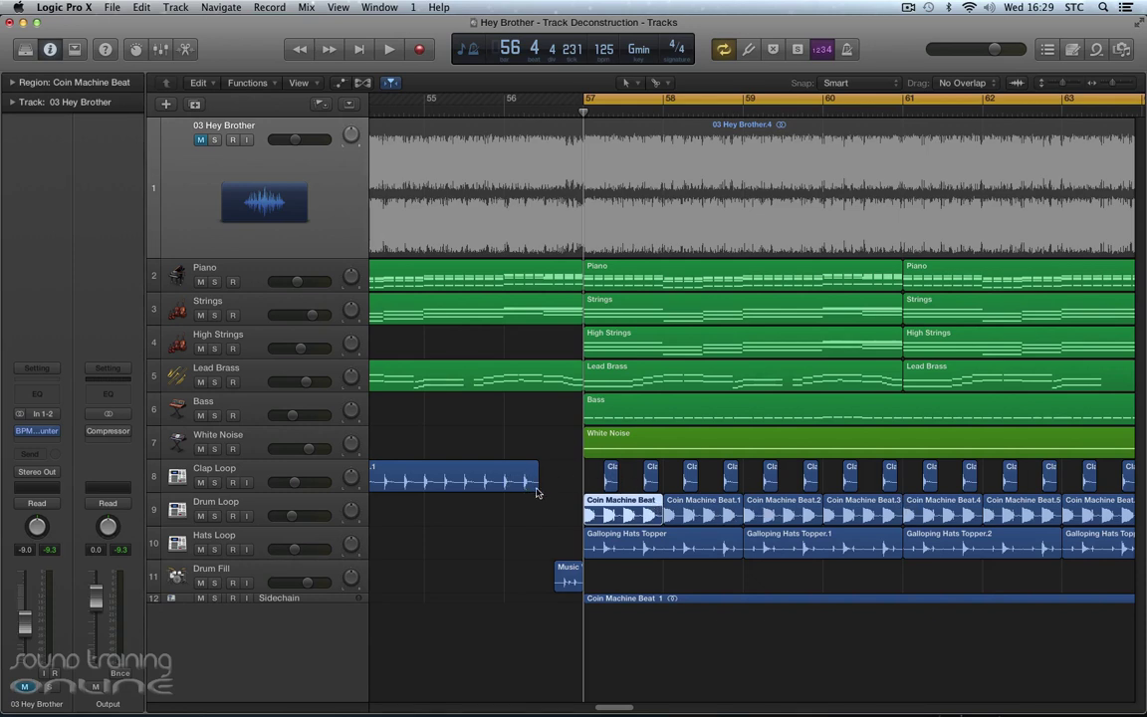
left_click(667, 479)
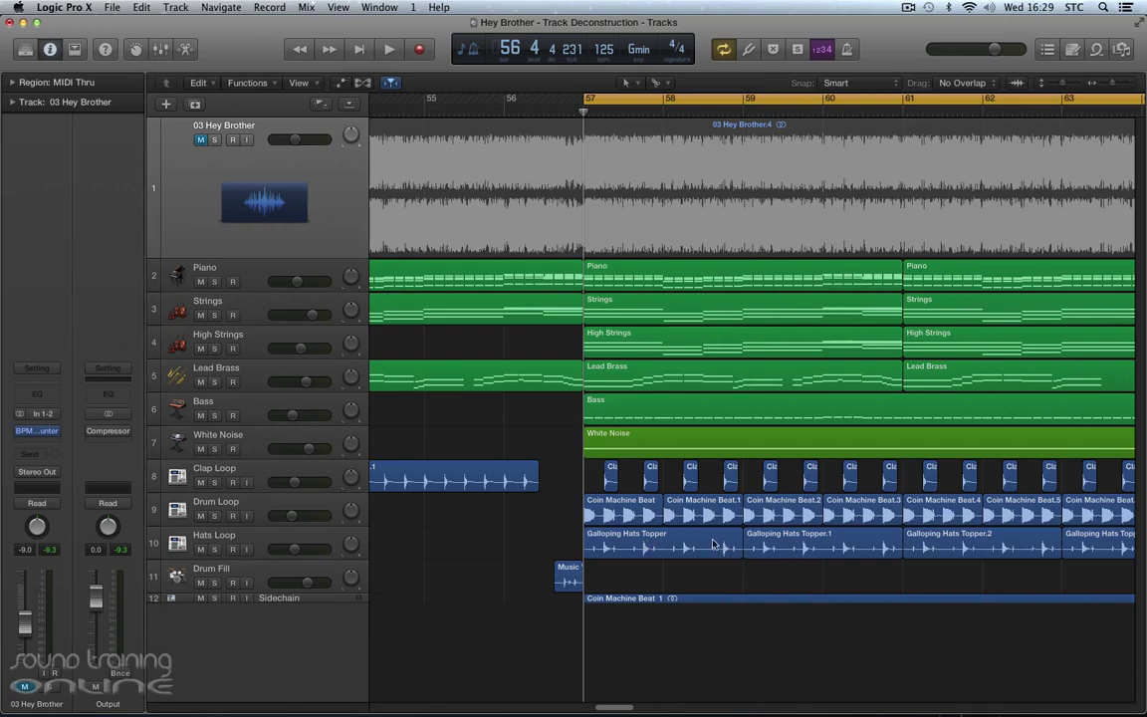
left_click(666, 600)
key("super+Left")
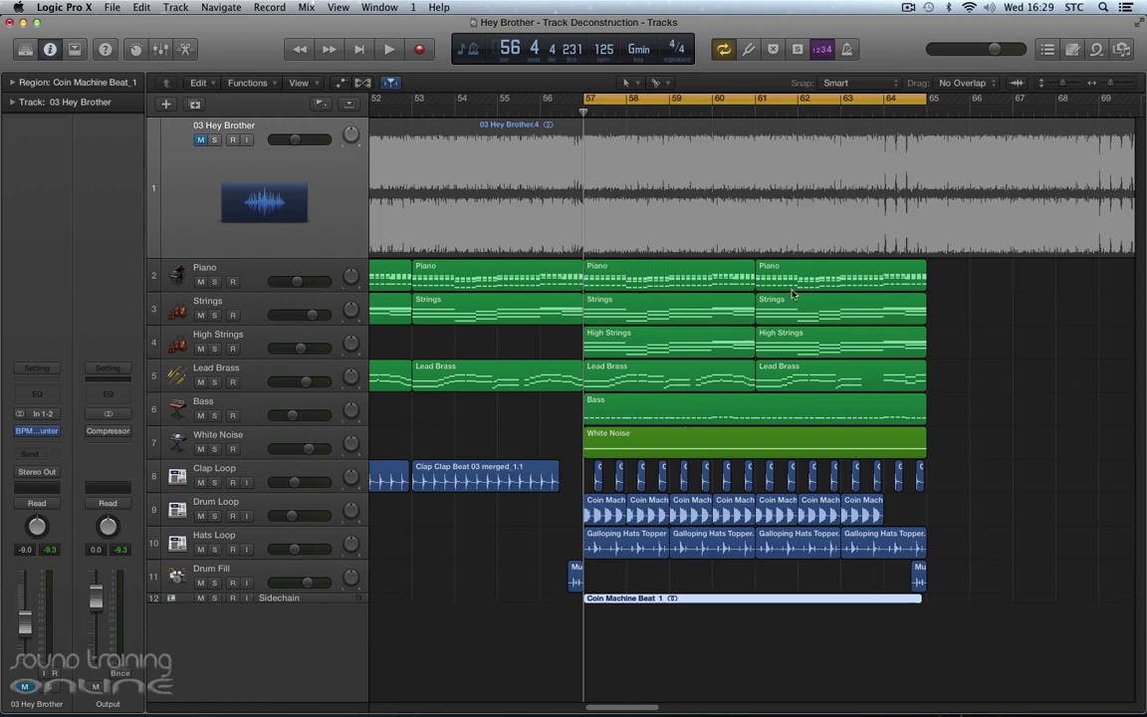
left_click(940, 287)
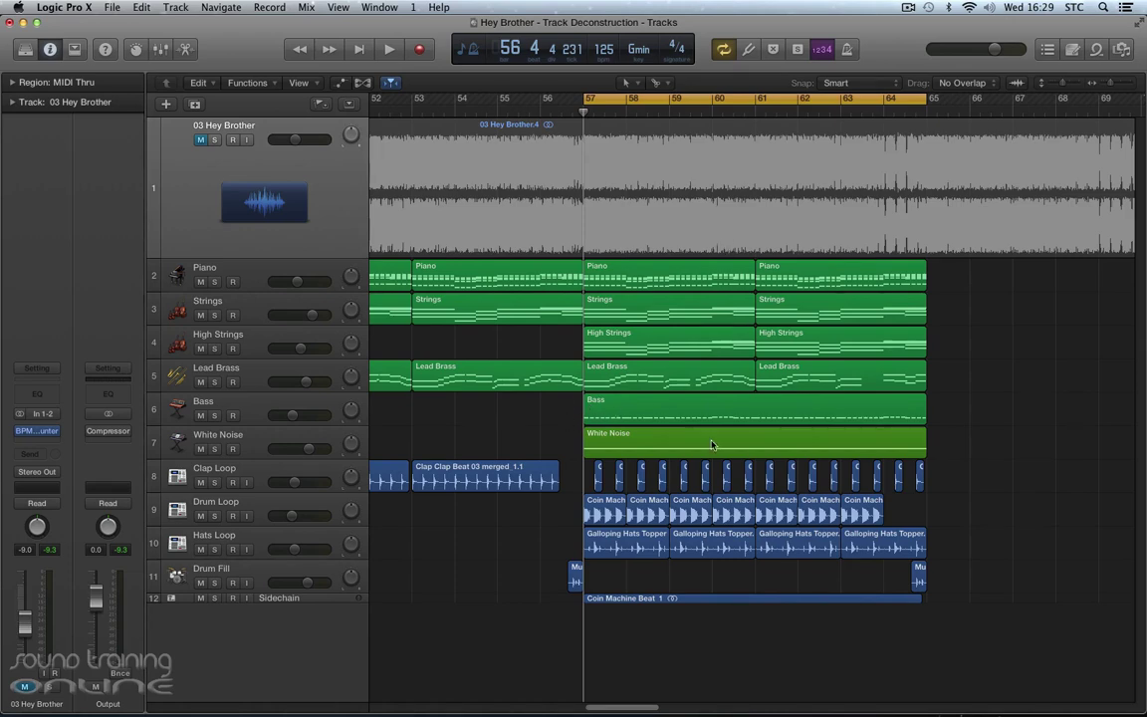
key("super+Left")
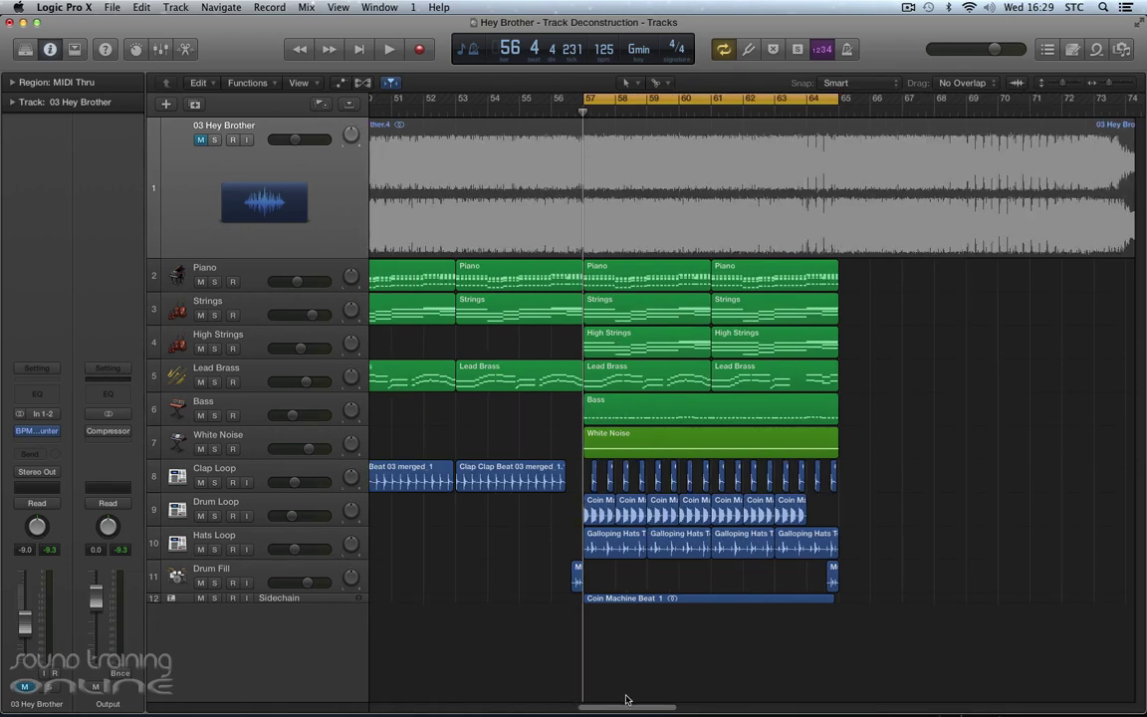
left_click_drag(628, 704, 615, 709)
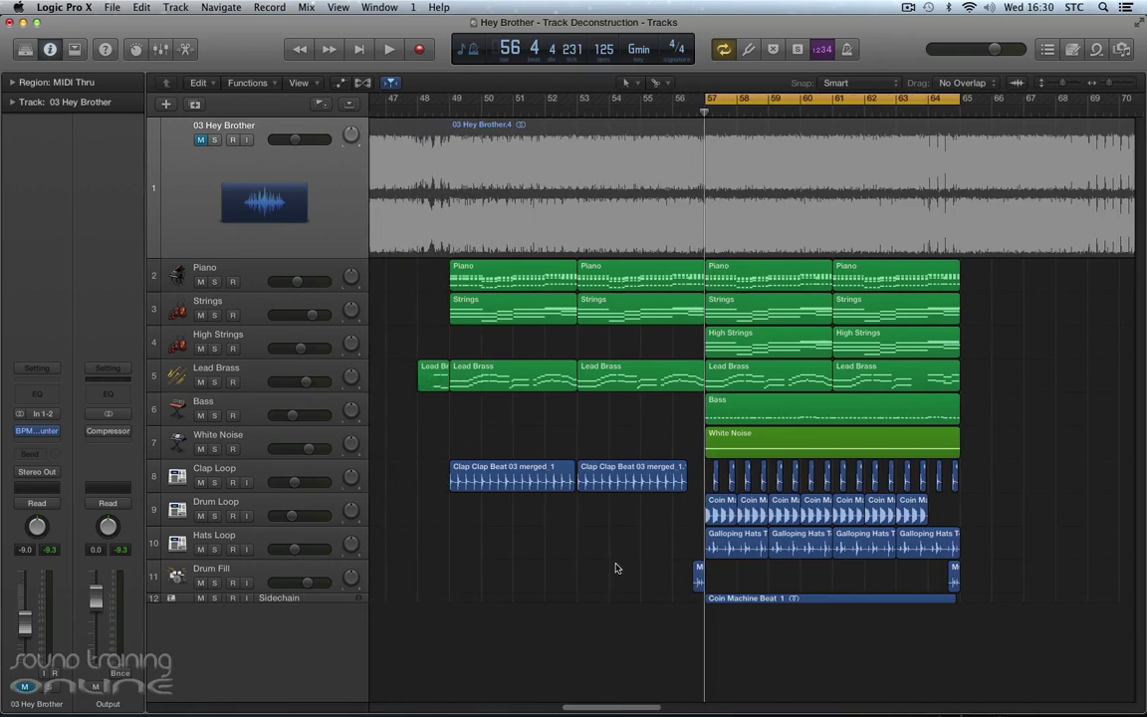
Step: Select the Piano track, then open and close its EXS24 sampler
left_click(852, 285)
left_click(750, 278, "shift")
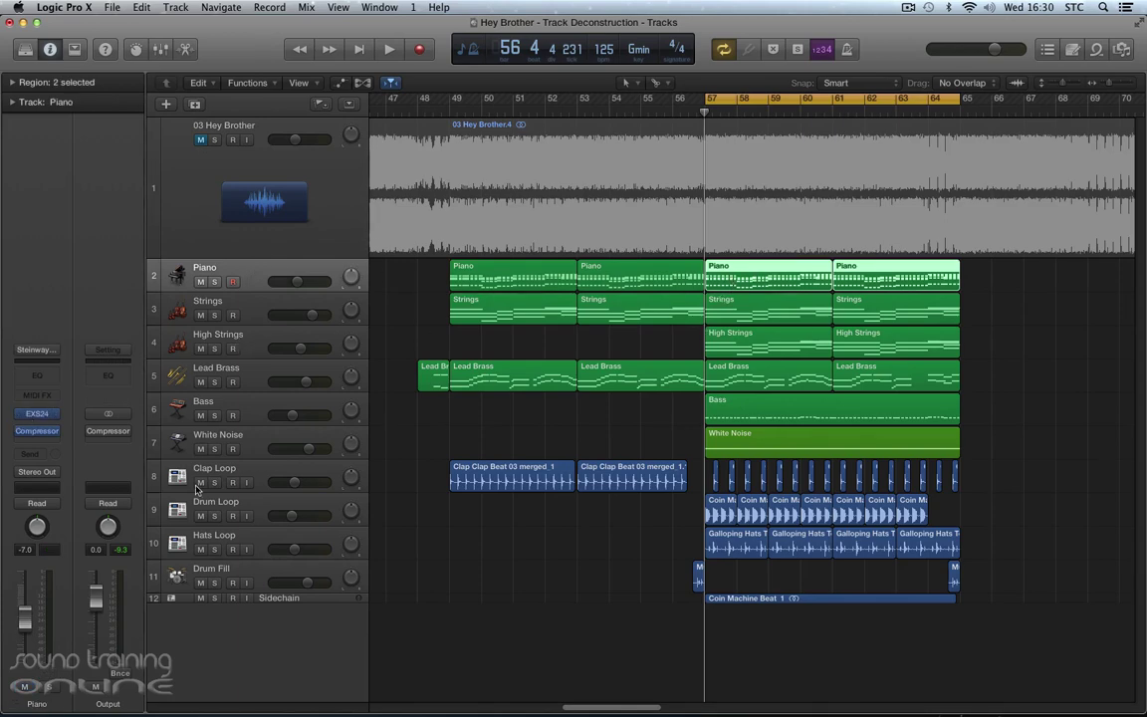
left_click(37, 414)
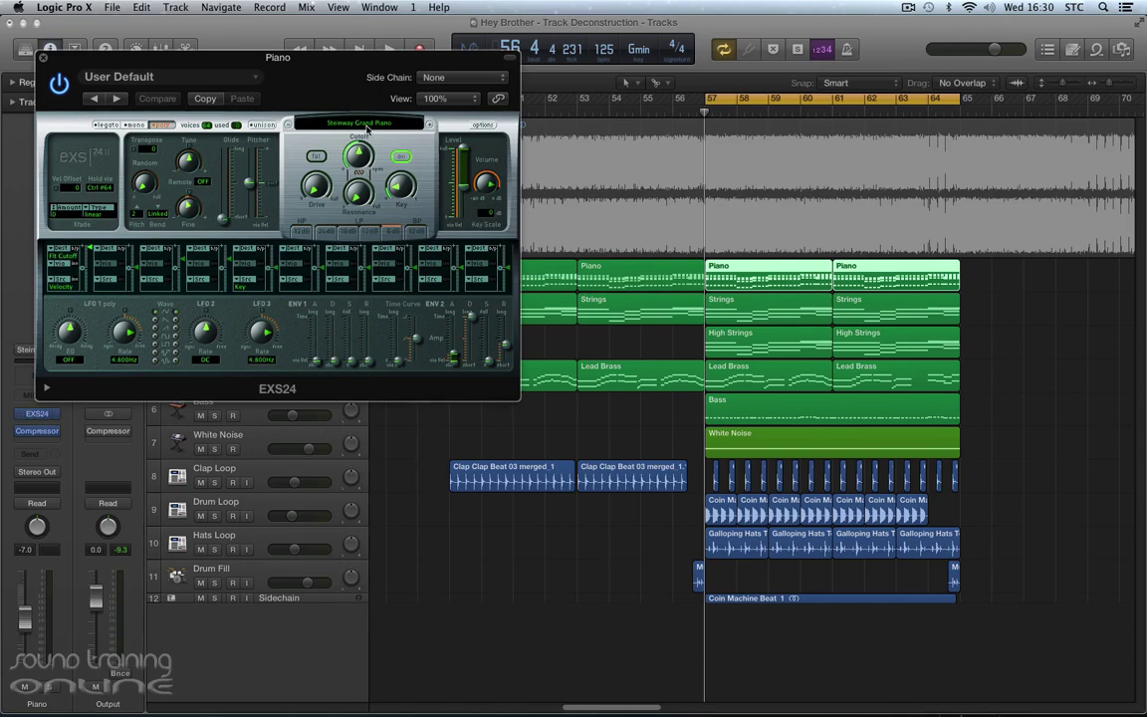
left_click(44, 61)
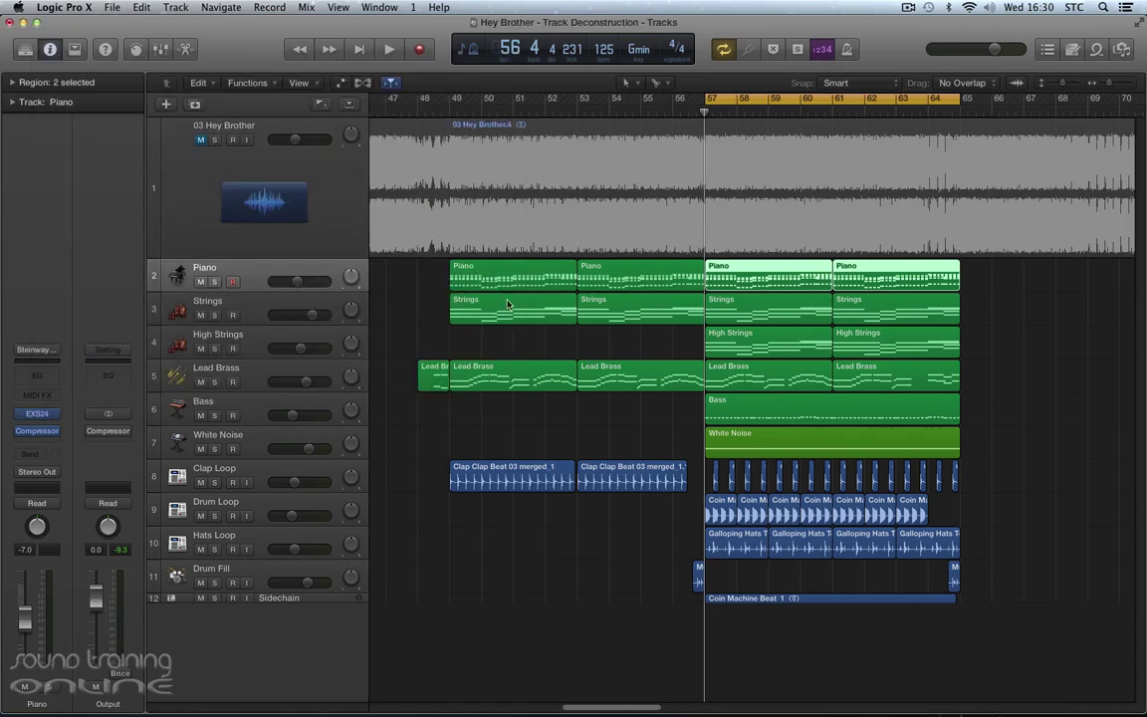
Step: Select the Strings track, then open and close its EXS24 sampler
left_click(306, 304)
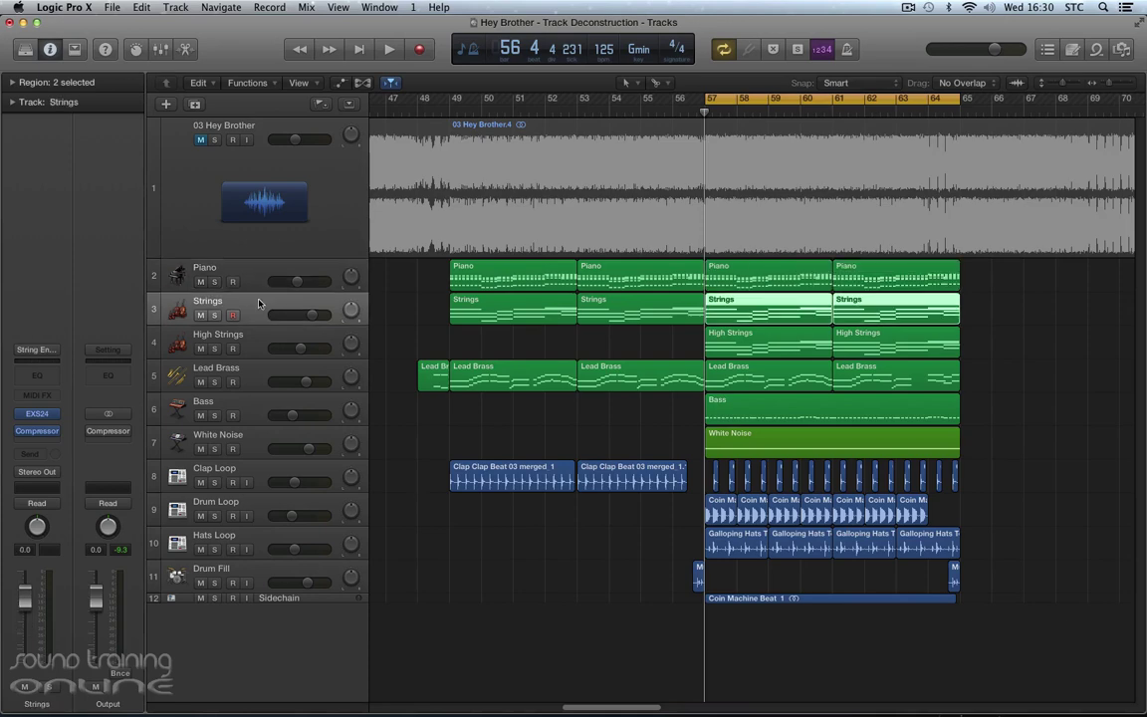
left_click(37, 415)
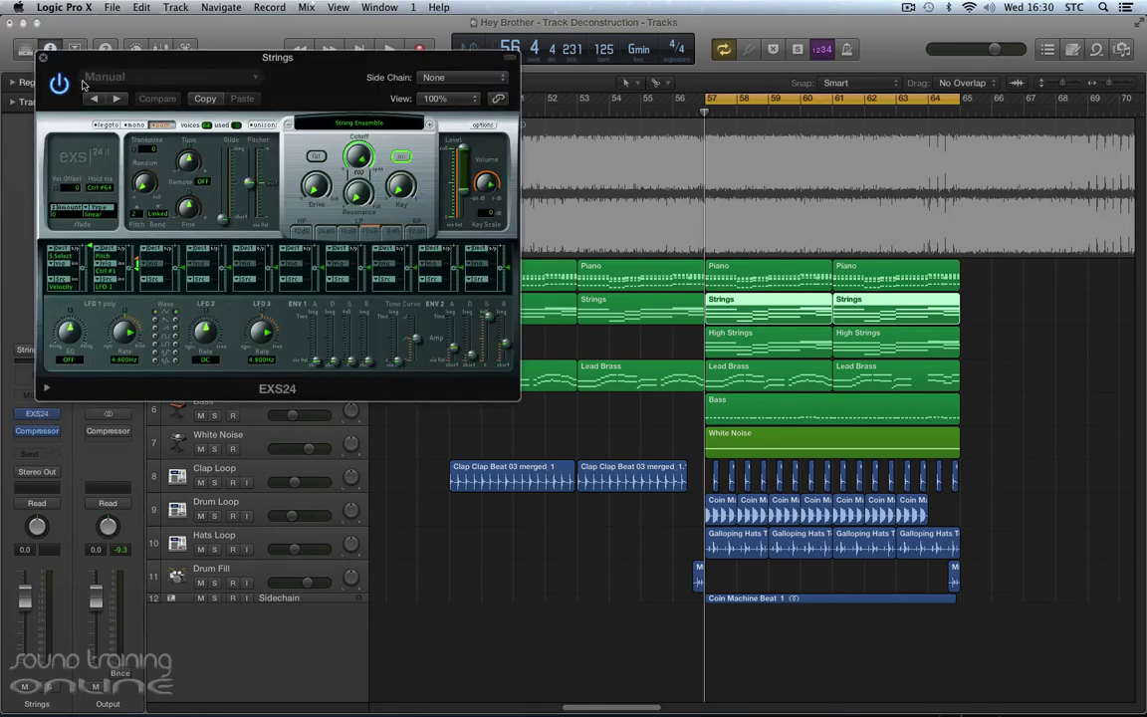
left_click(42, 60)
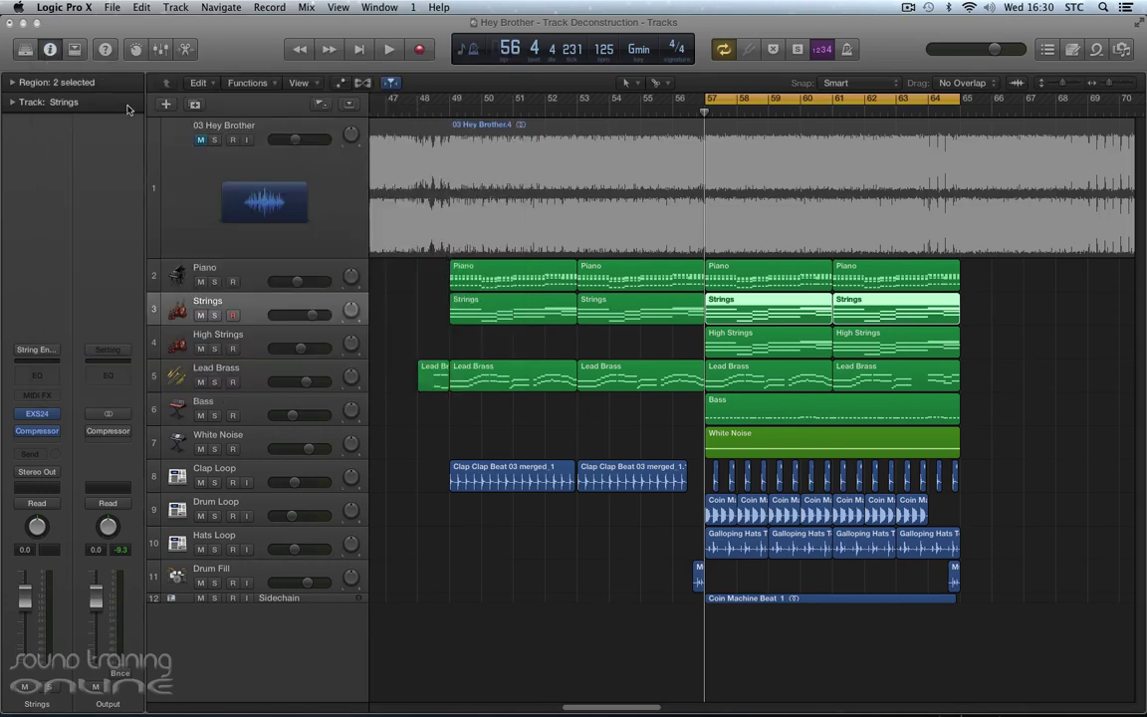
Step: Open and close the Lead Brass EXS24 Full Brass sampler, then select the Bass region
left_click(260, 343)
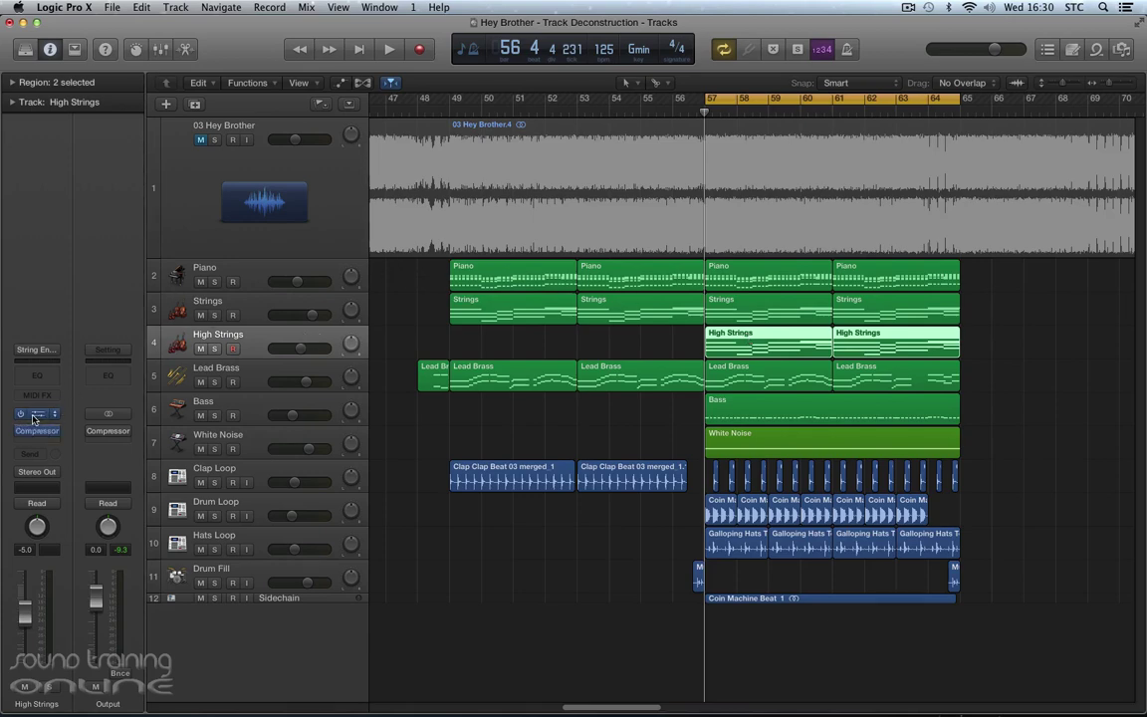
left_click(250, 369)
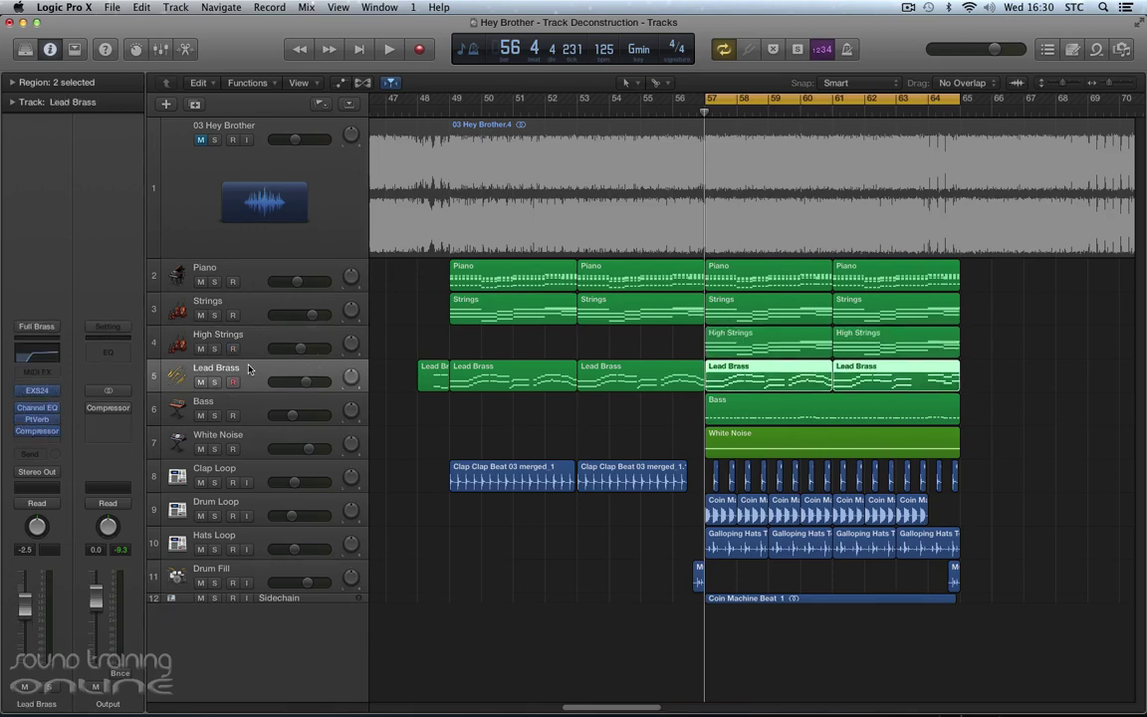
left_click(36, 390)
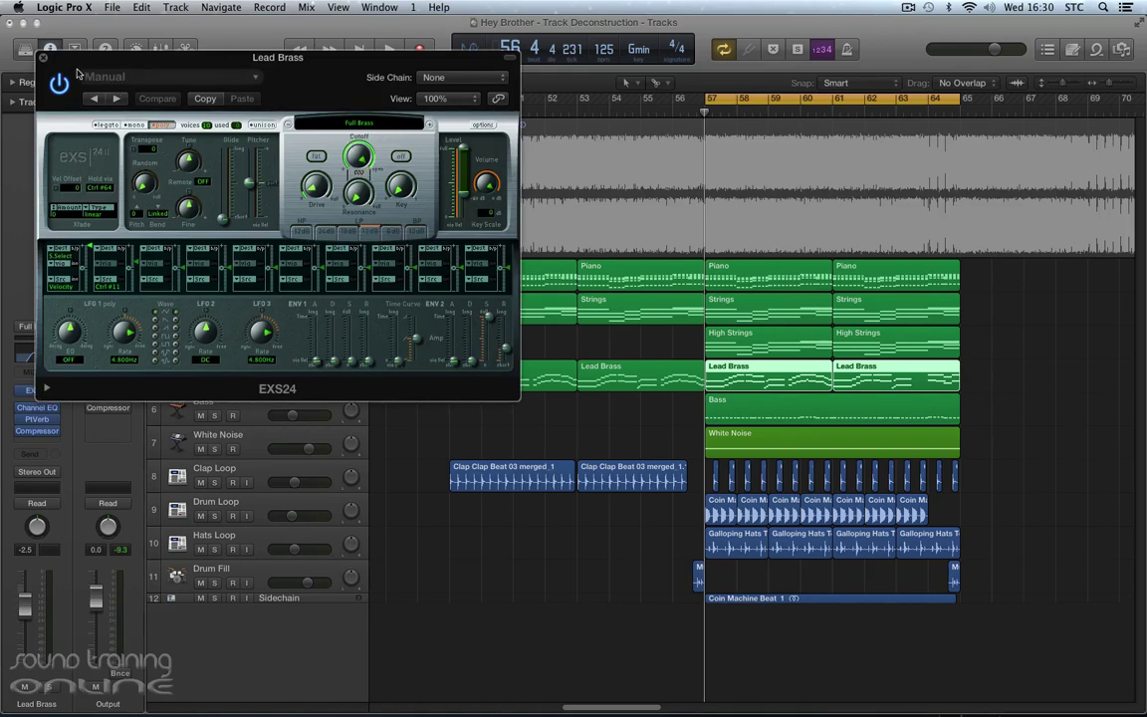
left_click(44, 60)
left_click(809, 420)
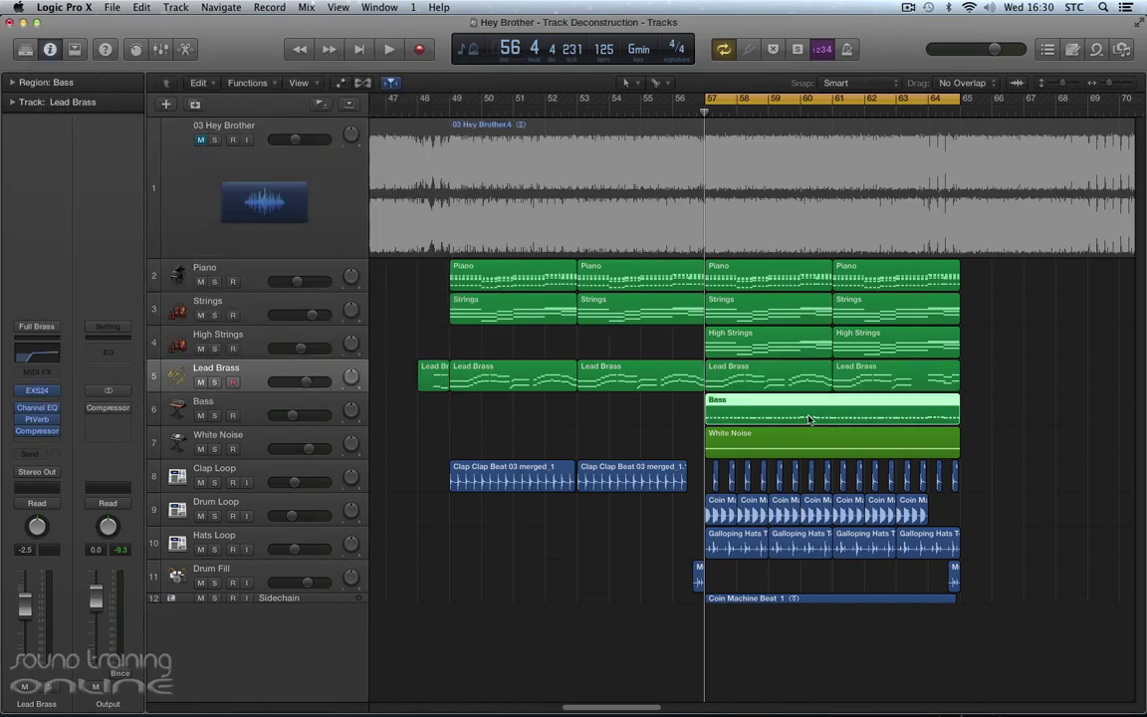
Step: Open the Bass track's ES M Clean Bass synth, reposition its window, then close it
left_click(237, 407)
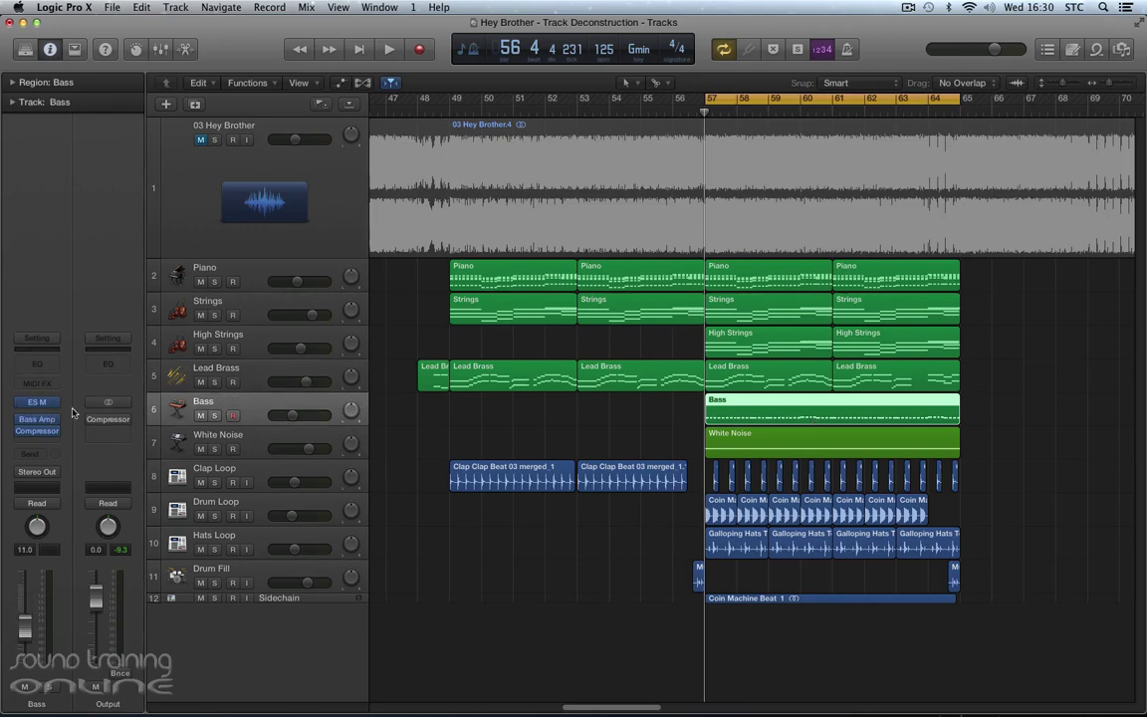
left_click(37, 401)
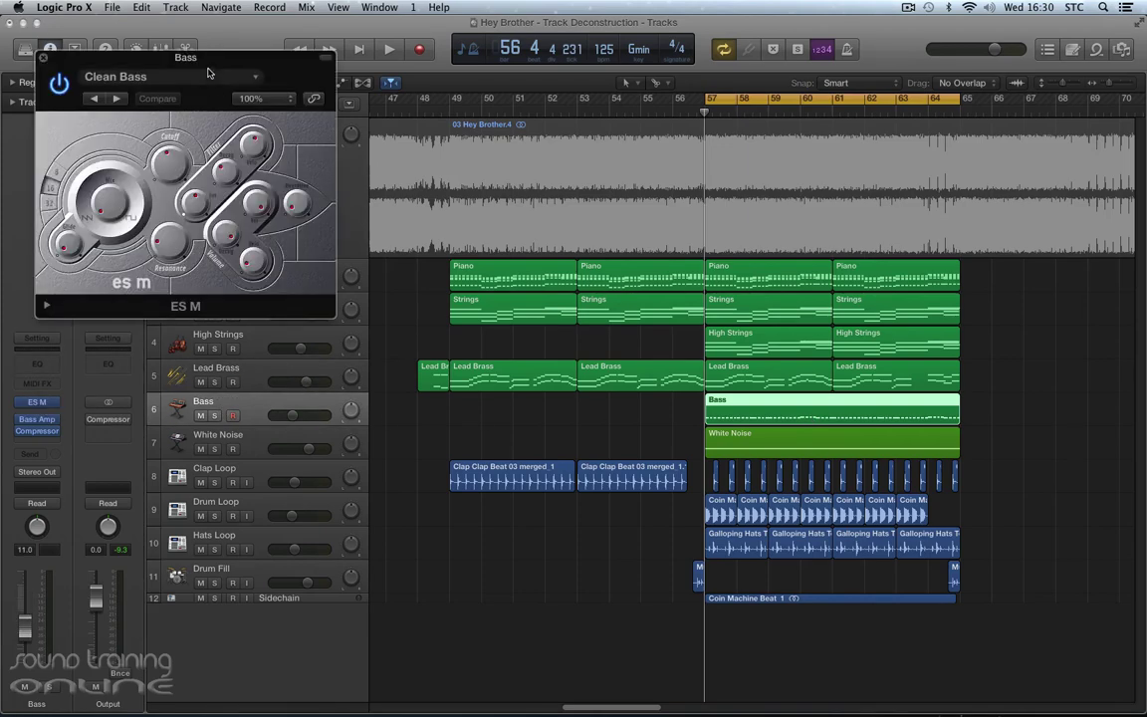
left_click_drag(203, 60, 563, 162)
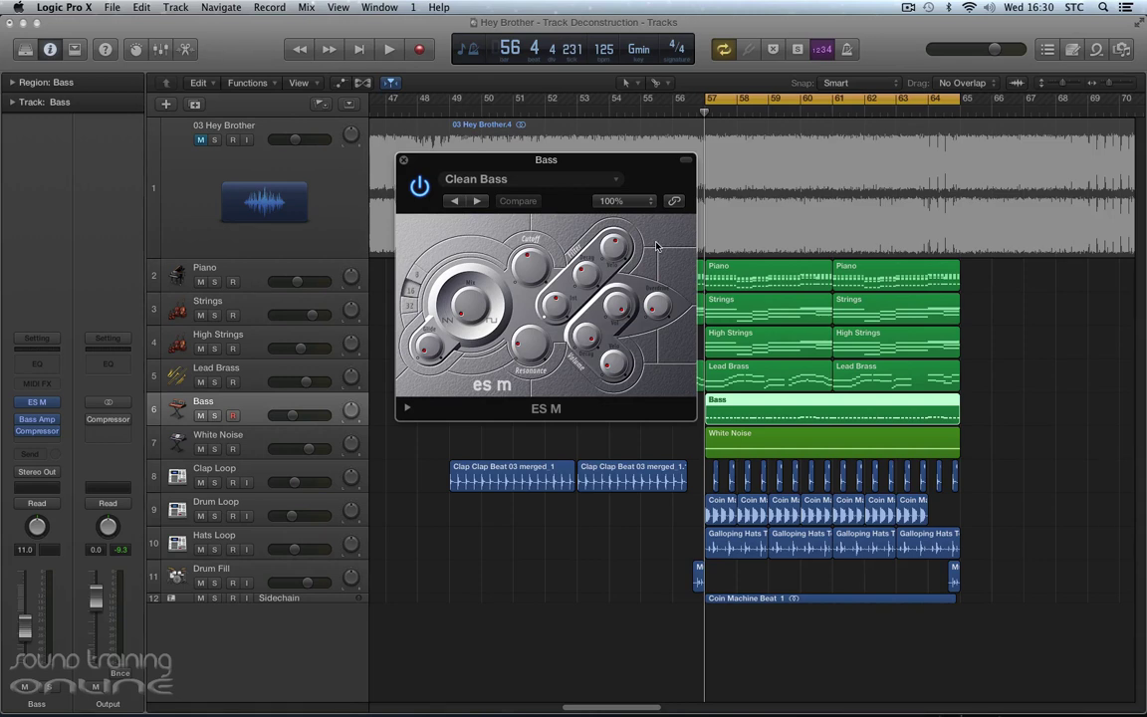
left_click(403, 161)
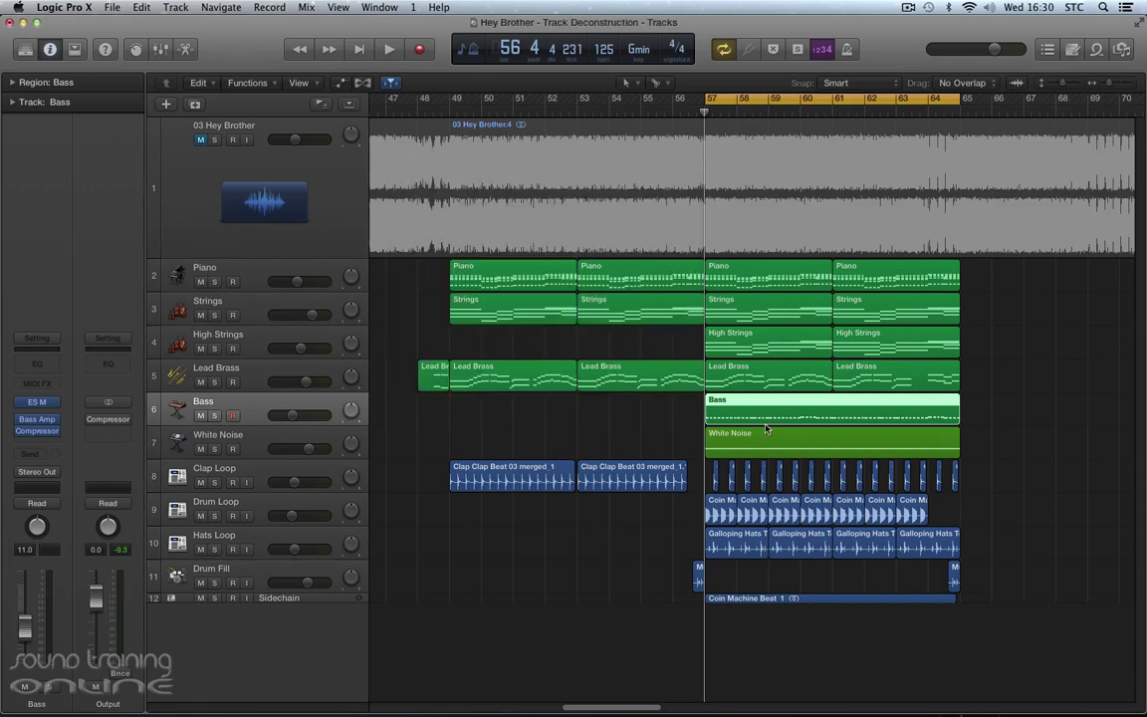
Step: Open and close the White Noise track's ES2 User Default synth, then deselect its region
left_click(365, 442)
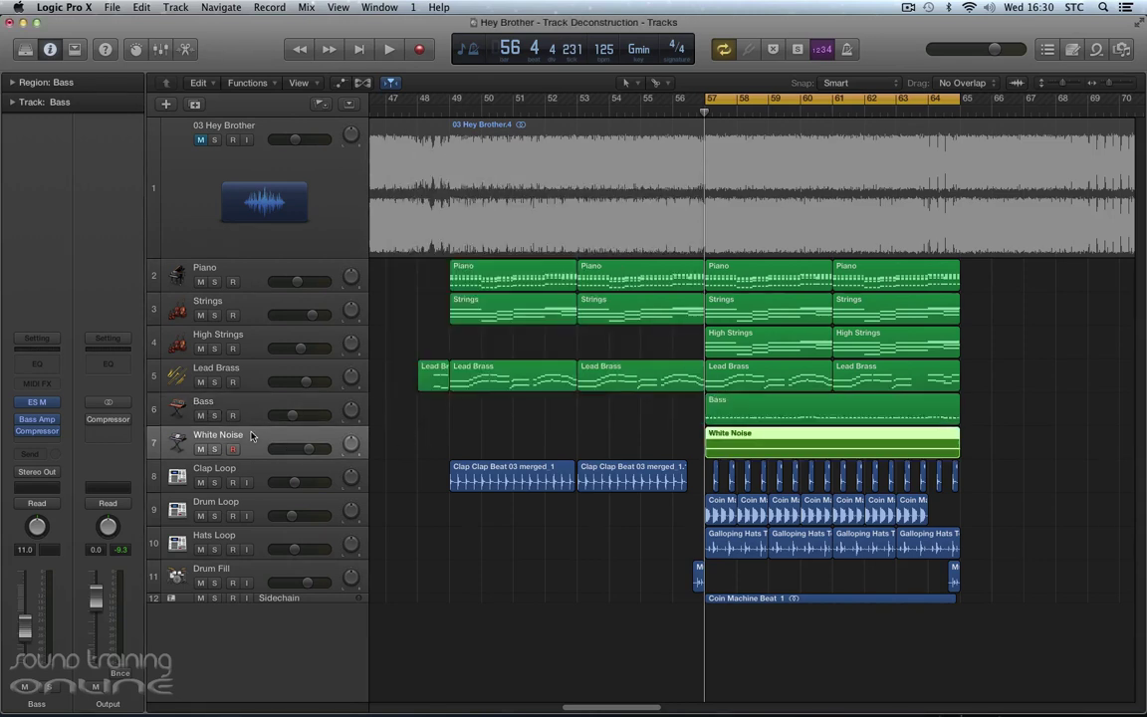
left_click(41, 416)
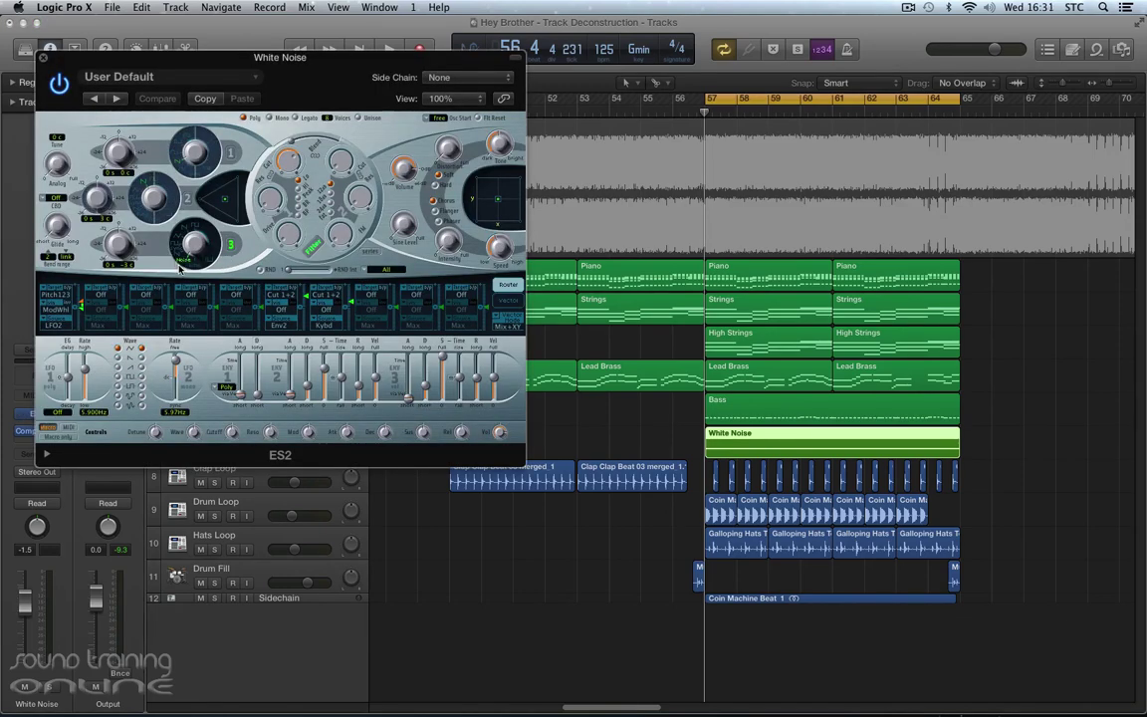
left_click(37, 56)
left_click(672, 433)
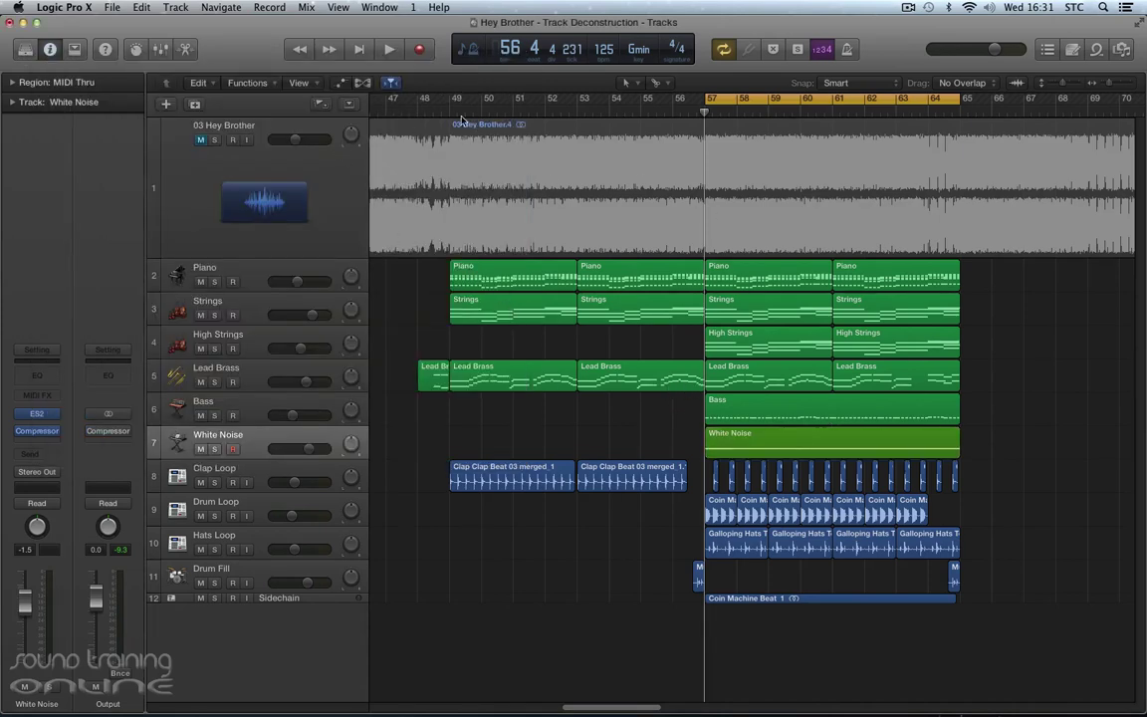
Step: Play the soloed original from bar 48 to bar 65 with Cycle off, then unsolo and mute it
left_click(417, 105)
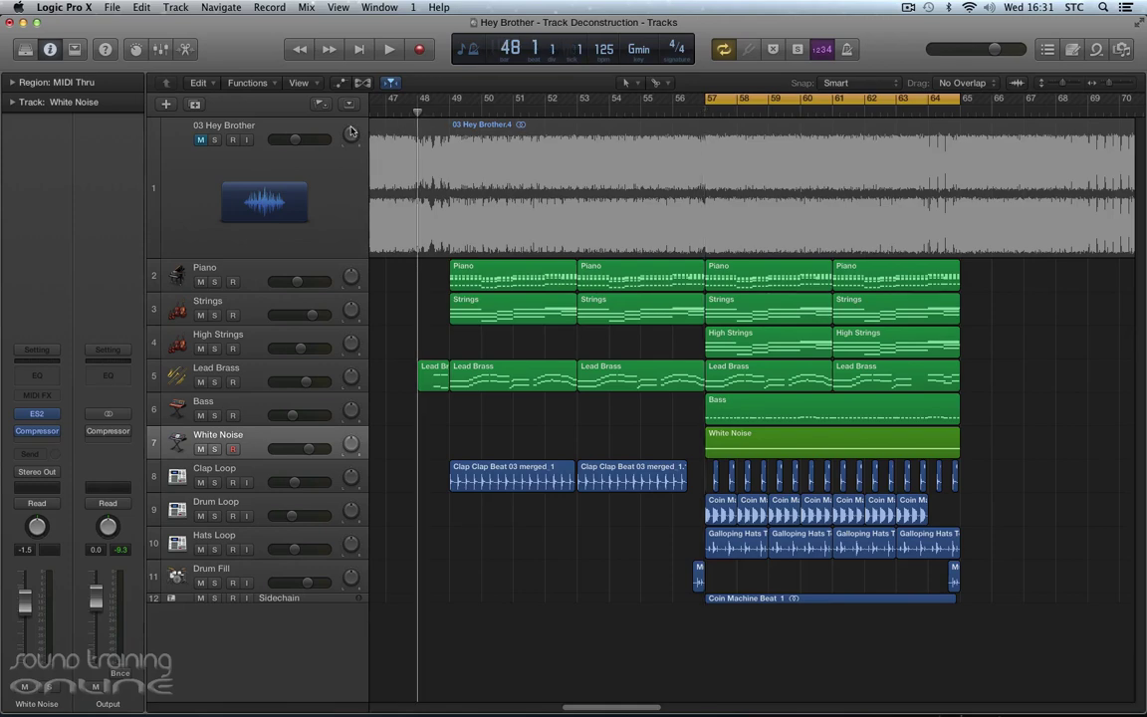
left_click(214, 140)
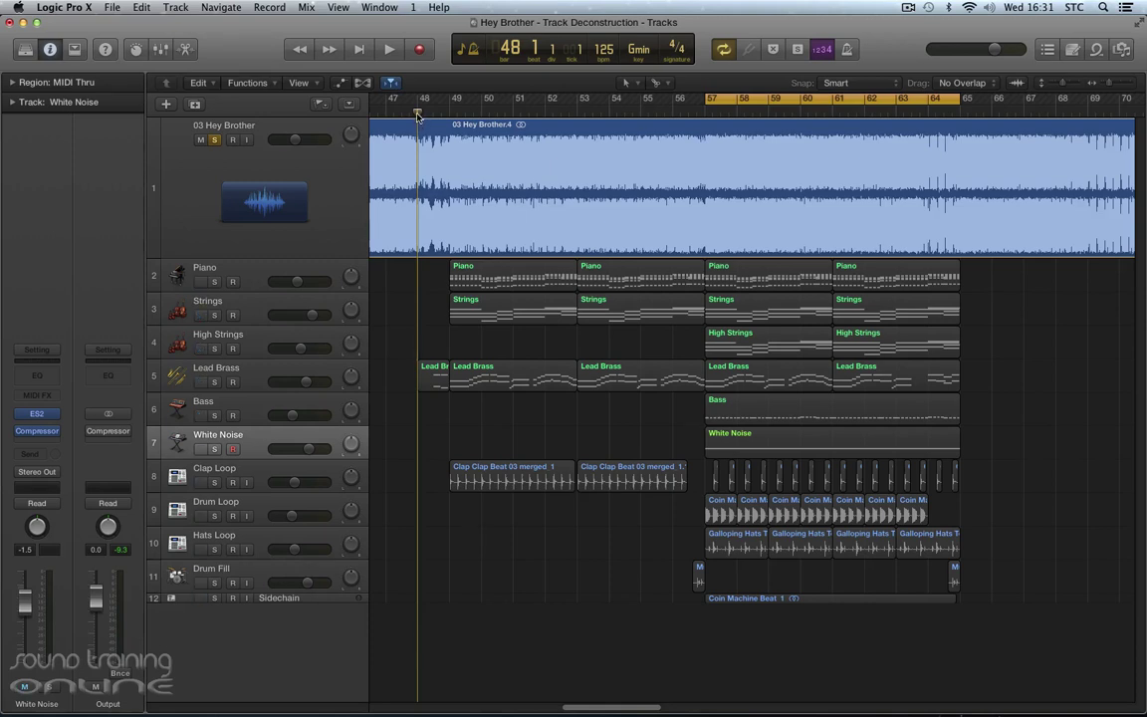
key("space")
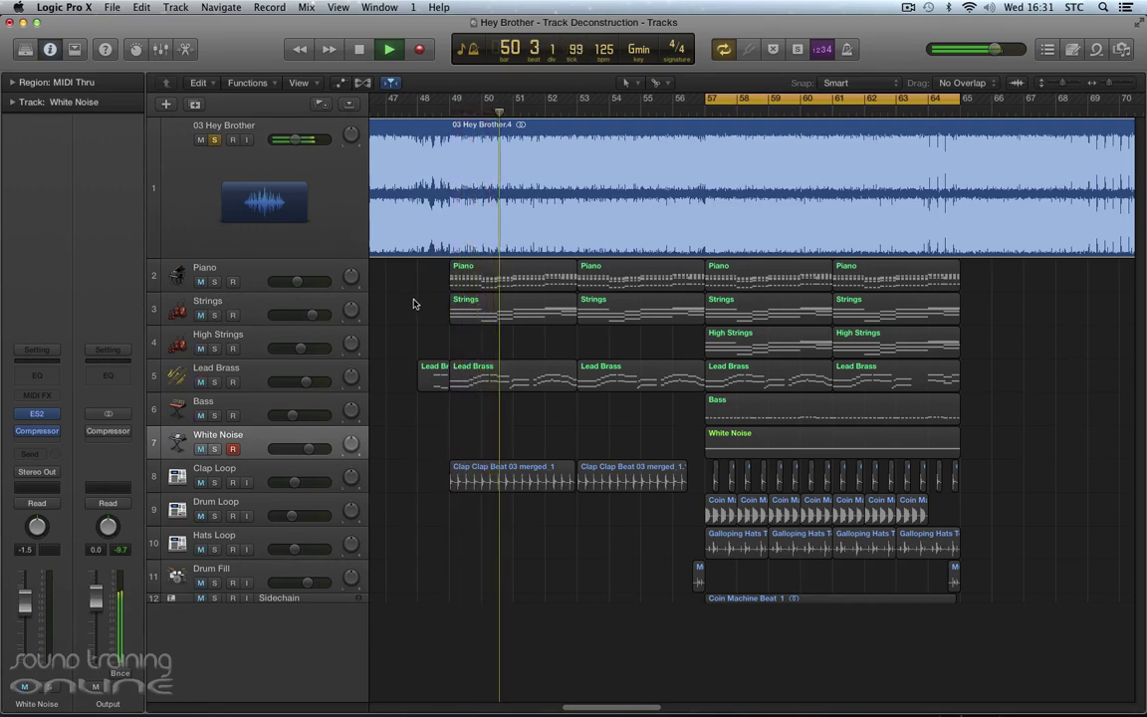
left_click(750, 102)
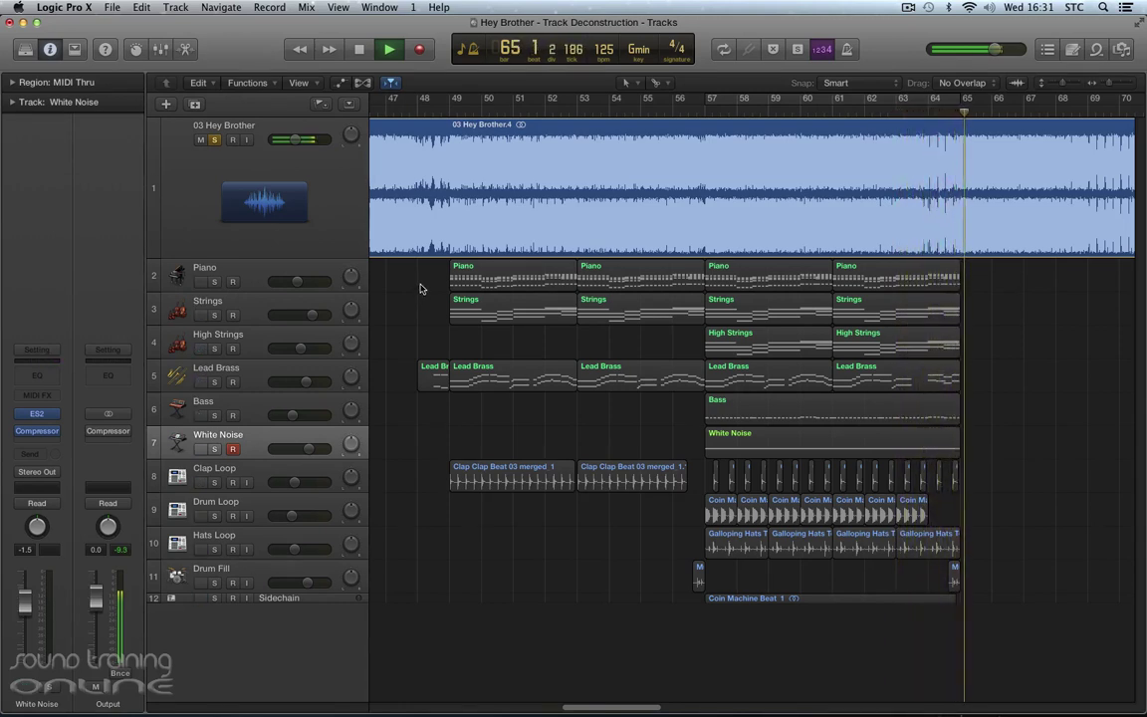
key("space")
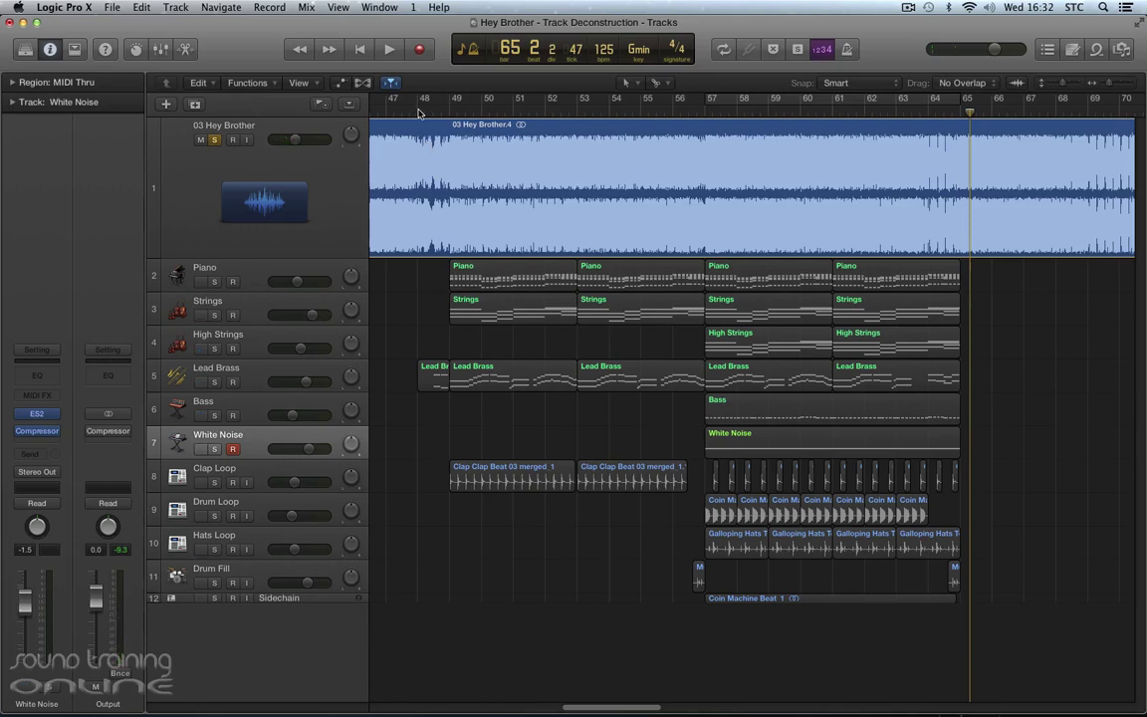
left_click(412, 113)
left_click(214, 139)
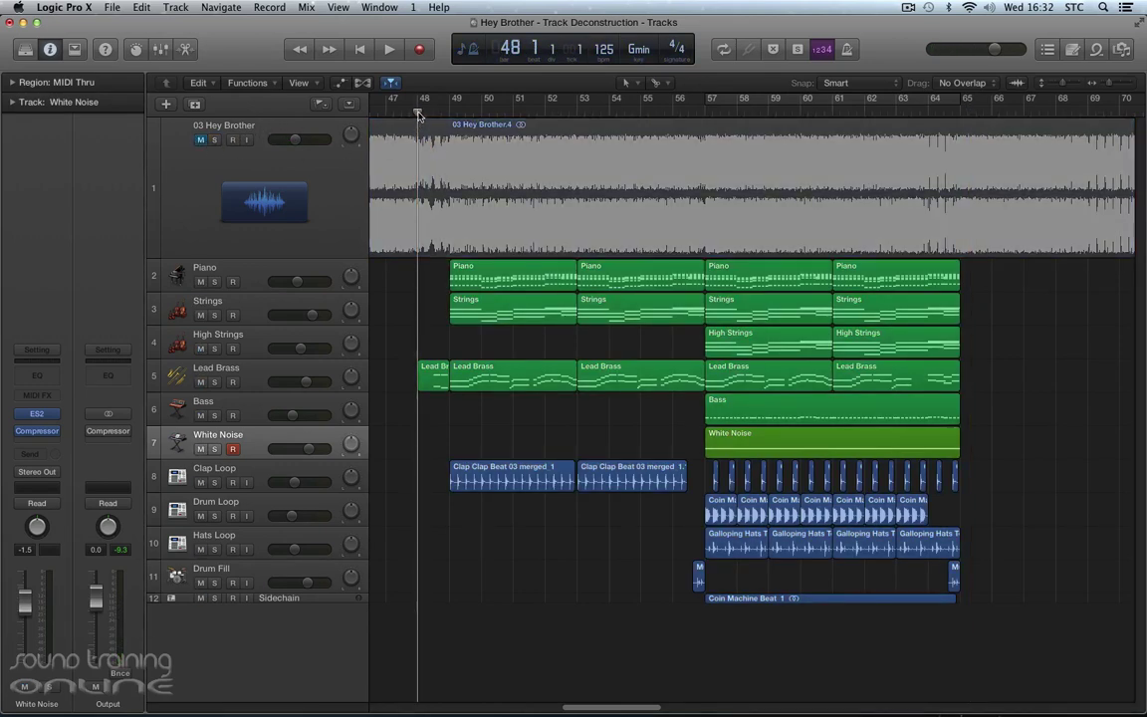
Step: Play the rebuilt arrangement from bar 48 through bar 66 with the original muted
key("space")
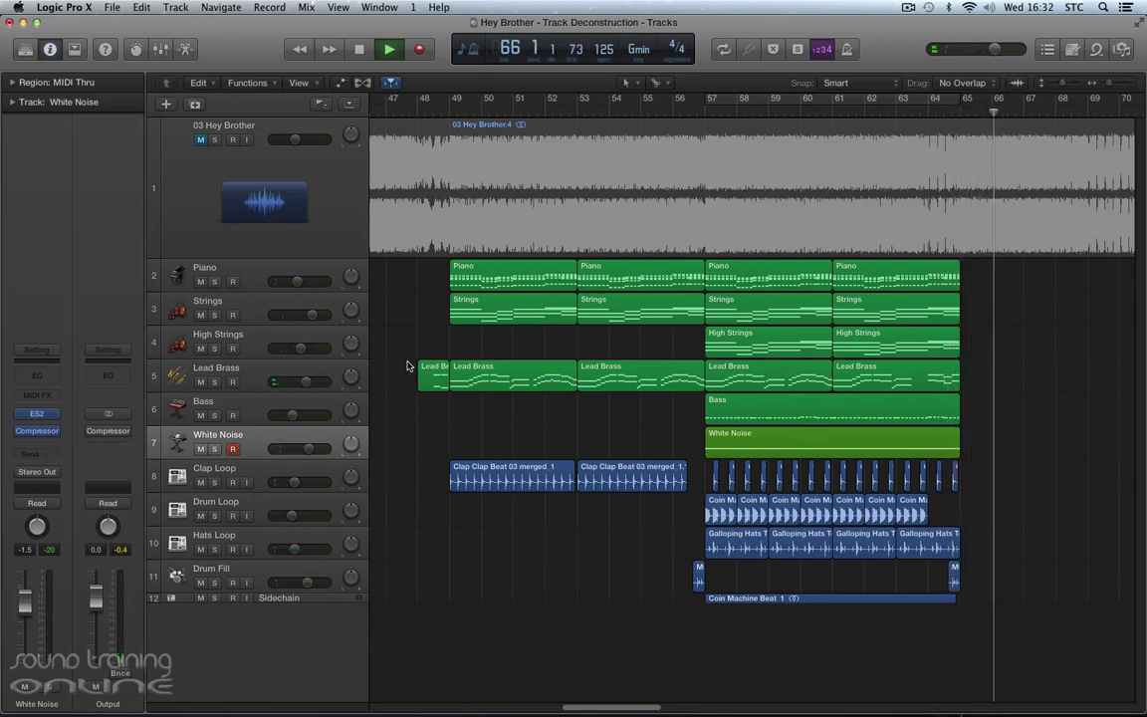
Step: Stop the rebuilt arrangement's playback at bar 66
key("space")
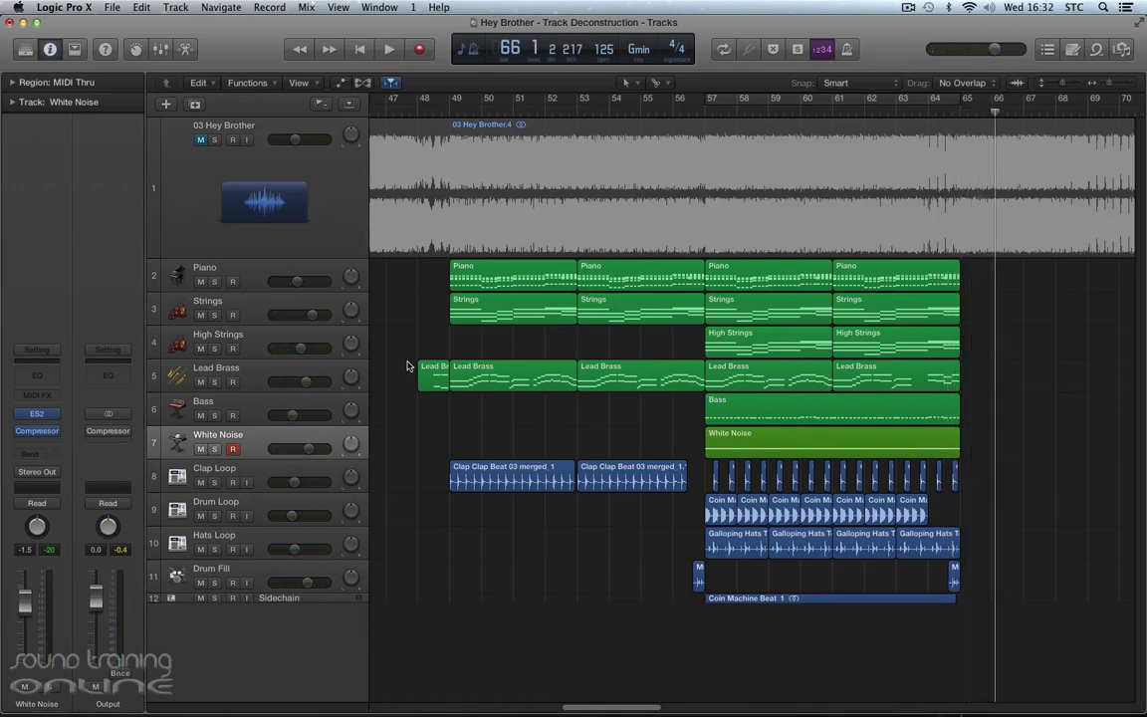